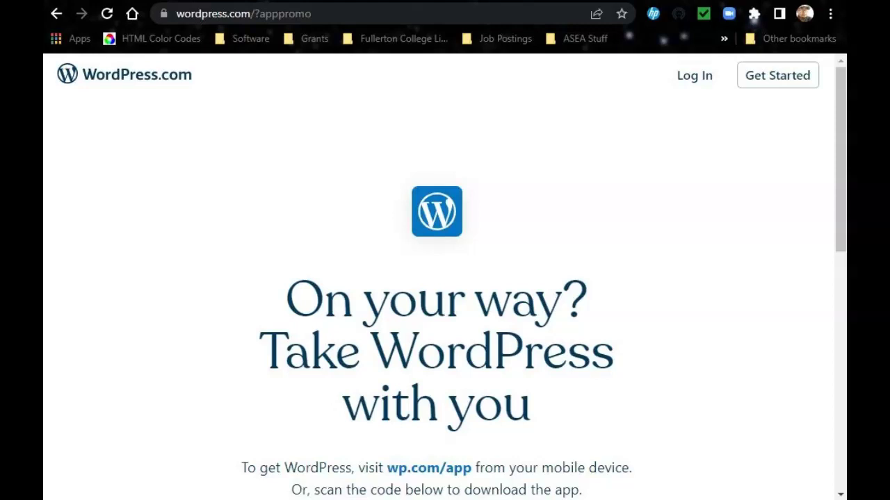
Go back, forward, then back again in browser history to land on wordpress.com/pricing
{"action": "key", "text": "alt+Left"}
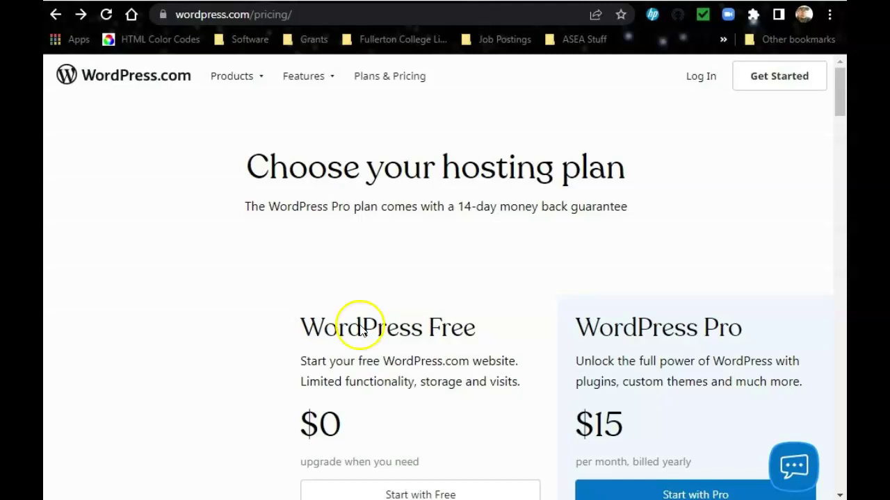
{"action": "key", "text": "alt+Right"}
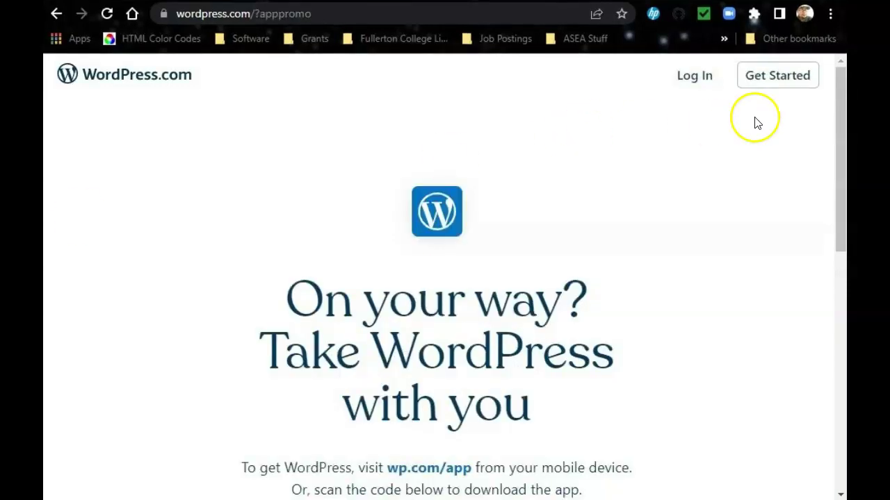
{"action": "key", "text": "alt+Left"}
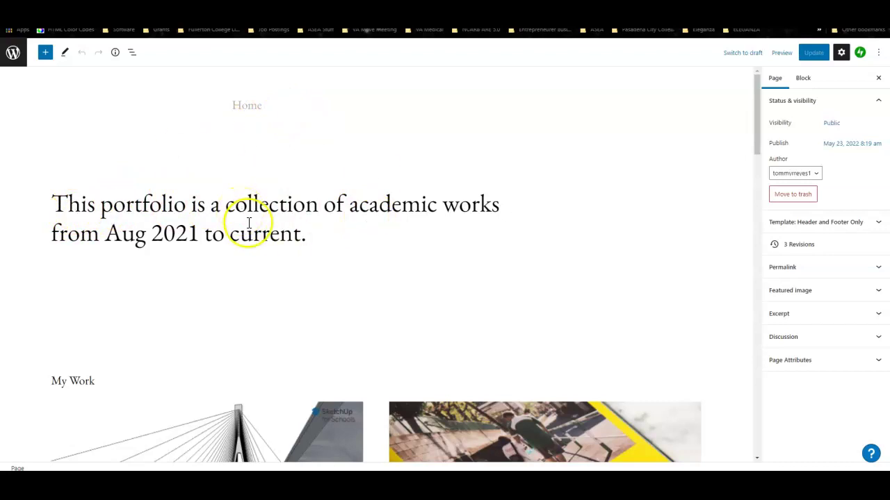
Scroll down to the My Work gallery and select the Colorado Street Bridge image block
{"action": "scroll", "coordinate": [248, 221], "scroll_direction": "down", "scroll_amount": 2}
{"action": "scroll", "coordinate": [238, 223], "scroll_direction": "up", "scroll_amount": 1}
{"action": "scroll", "coordinate": [241, 242], "scroll_direction": "down", "scroll_amount": 3}
{"action": "scroll", "coordinate": [240, 242], "scroll_direction": "down", "scroll_amount": 3}
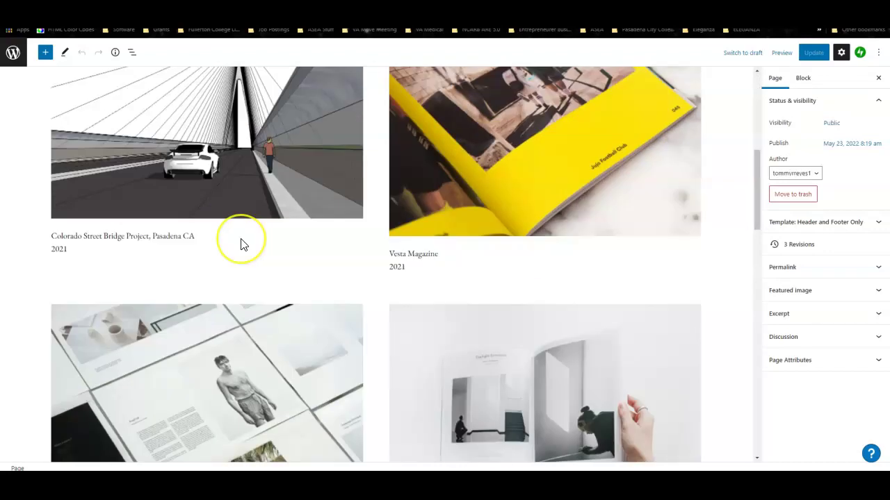
{"action": "scroll", "coordinate": [240, 242], "scroll_direction": "up", "scroll_amount": 7}
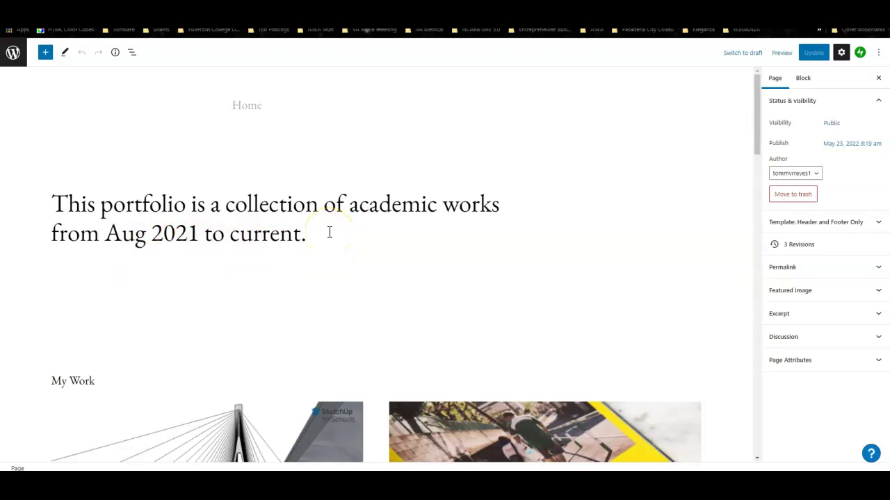
{"action": "scroll", "coordinate": [330, 233], "scroll_direction": "down", "scroll_amount": 1}
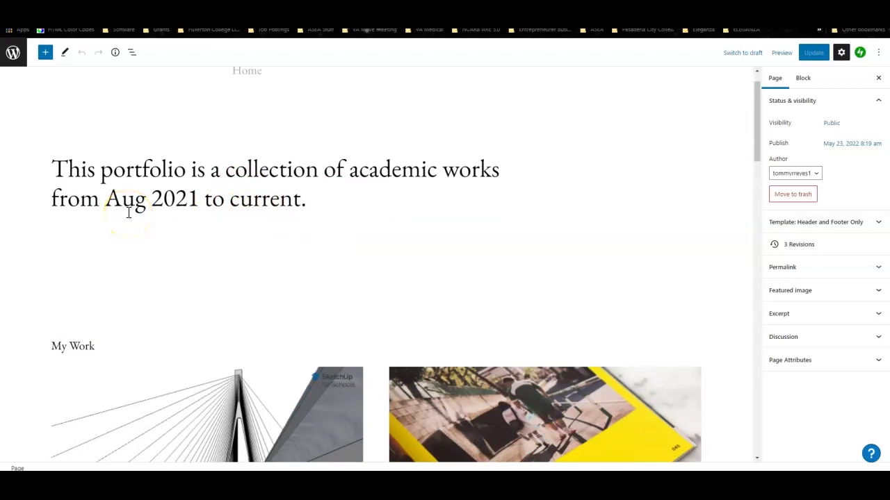
{"action": "scroll", "coordinate": [250, 218], "scroll_direction": "down", "scroll_amount": 1}
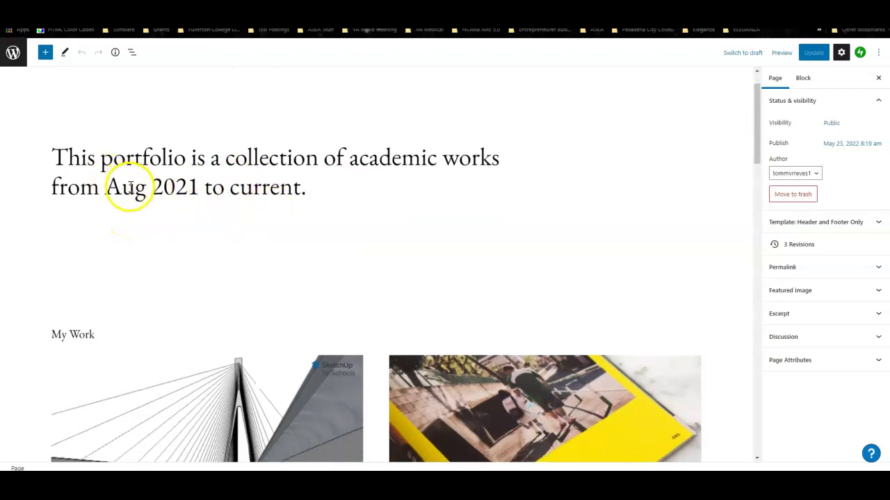
{"action": "scroll", "coordinate": [401, 191], "scroll_direction": "down", "scroll_amount": 3}
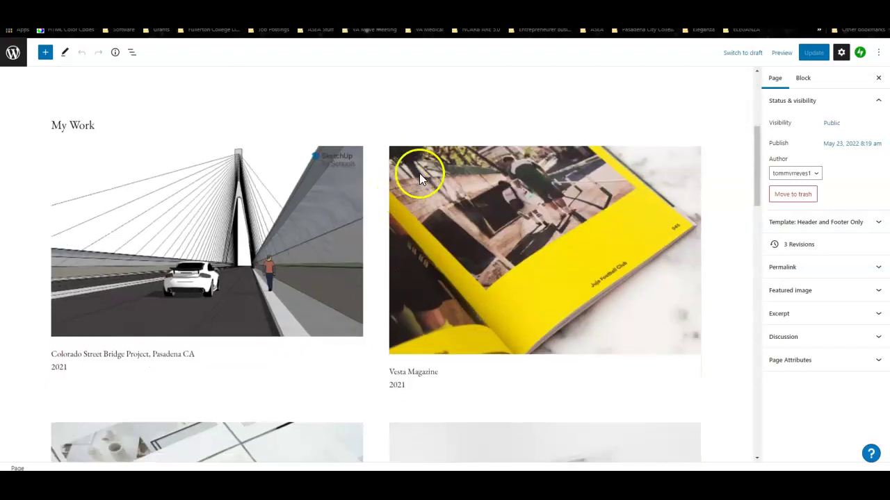
{"action": "left_click", "coordinate": [252, 241]}
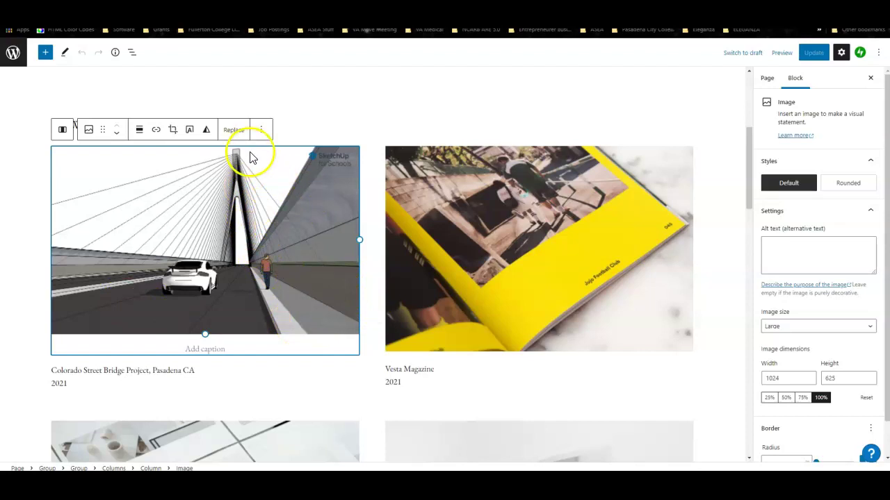
Replace the bridge picture with Bridge Presentation Board Rendering2.png uploaded from the bridge project folder
{"action": "left_click", "coordinate": [432, 178]}
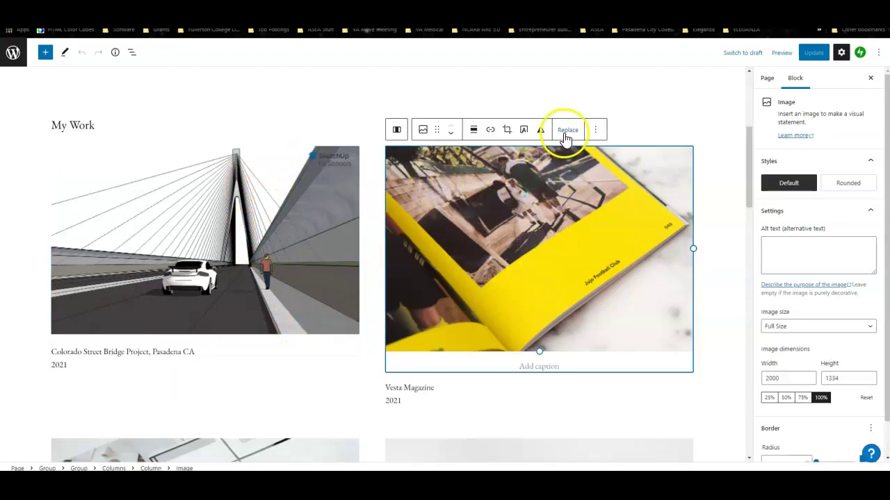
{"action": "left_click", "coordinate": [231, 224]}
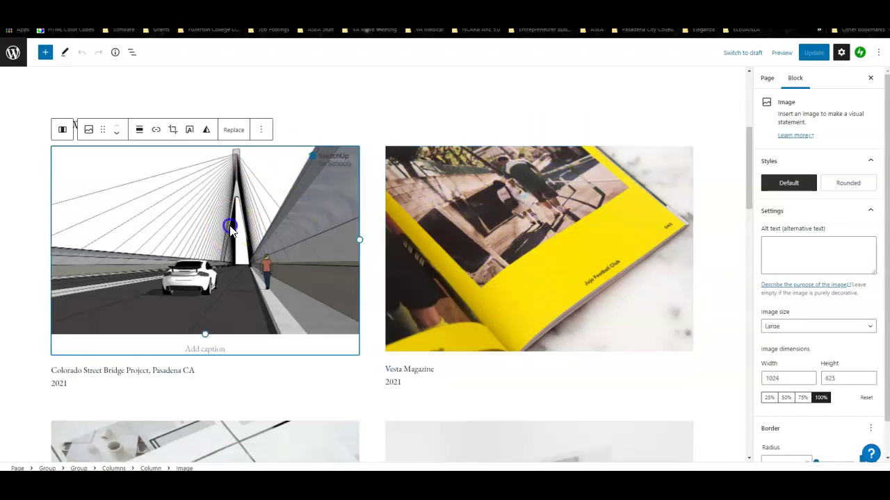
{"action": "left_click", "coordinate": [226, 130]}
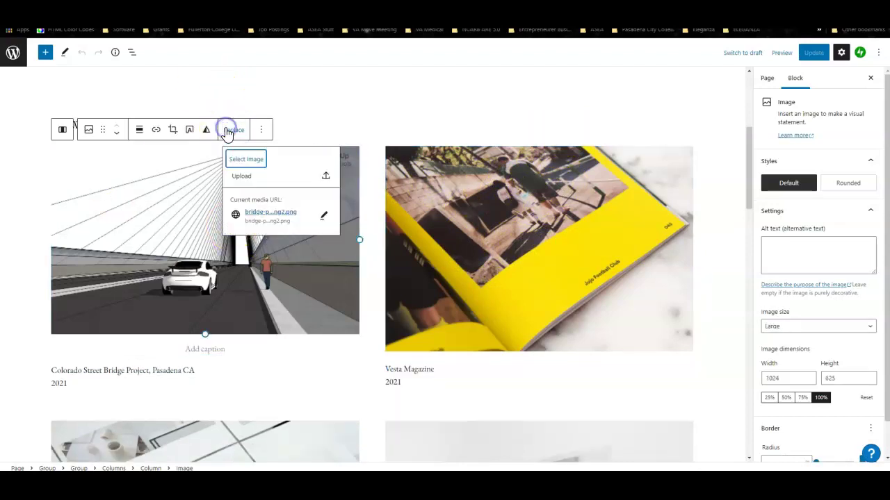
{"action": "left_click", "coordinate": [241, 178]}
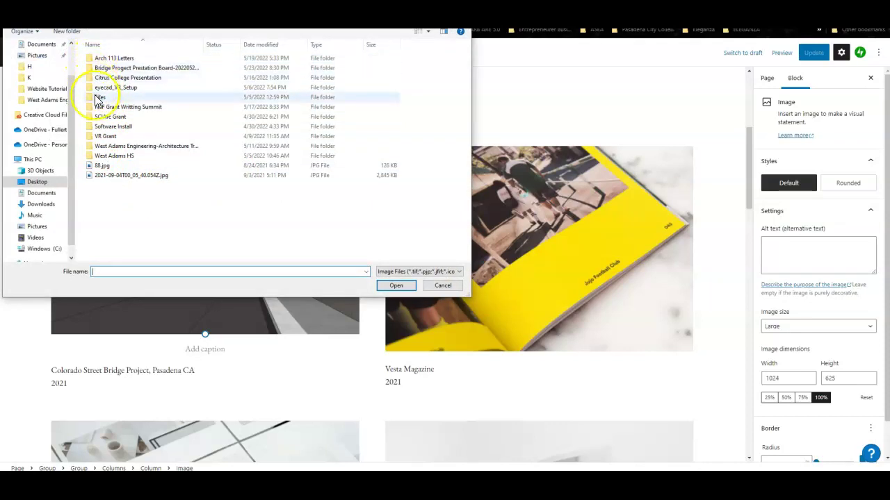
{"action": "double_click", "coordinate": [92, 160]}
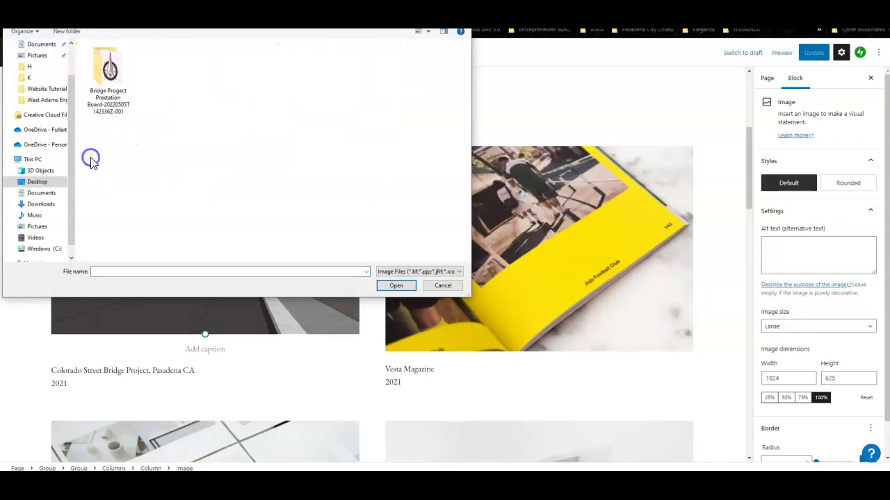
{"action": "double_click", "coordinate": [96, 84]}
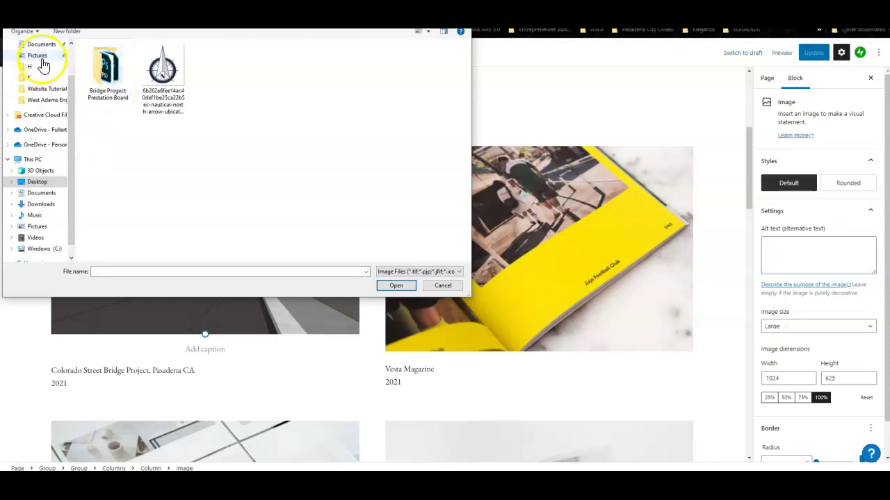
{"action": "left_click", "coordinate": [25, 36]}
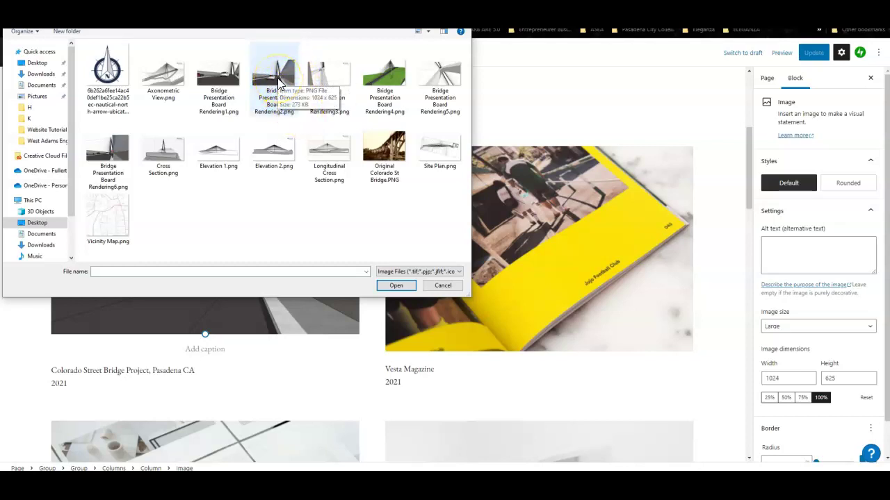
{"action": "left_click", "coordinate": [278, 82]}
{"action": "left_click", "coordinate": [396, 285]}
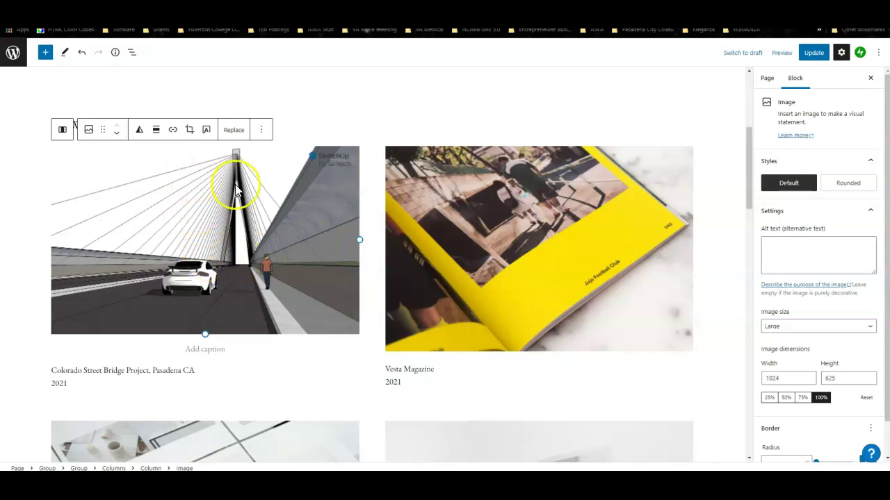
Change the bridge project's year from 2021 to 2022
{"action": "scroll", "coordinate": [343, 256], "scroll_direction": "down", "scroll_amount": 3}
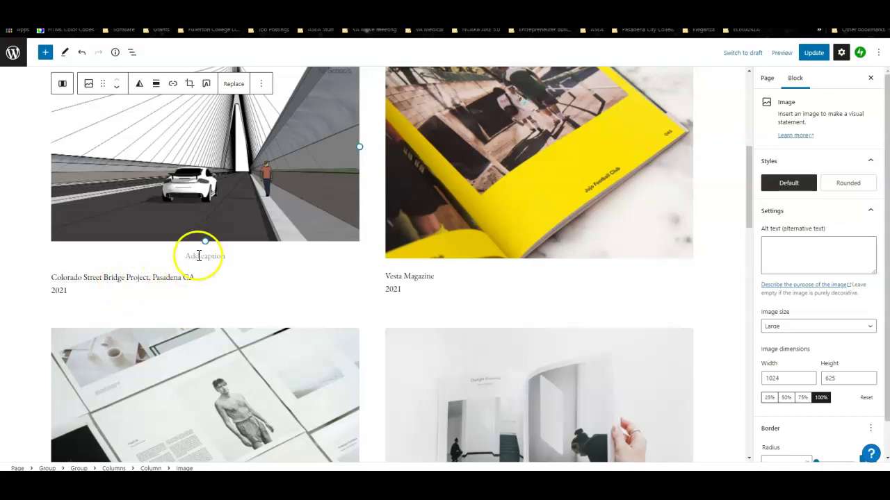
{"action": "scroll", "coordinate": [217, 260], "scroll_direction": "up", "scroll_amount": 3}
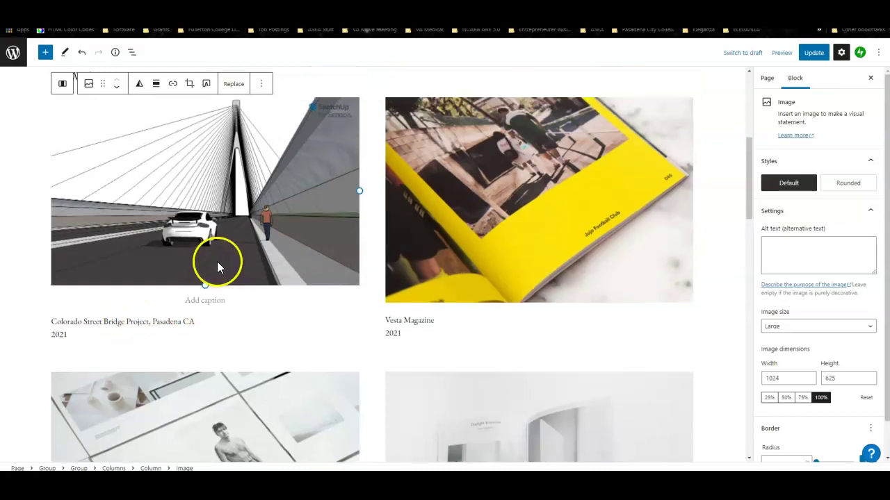
{"action": "scroll", "coordinate": [157, 255], "scroll_direction": "down", "scroll_amount": 5}
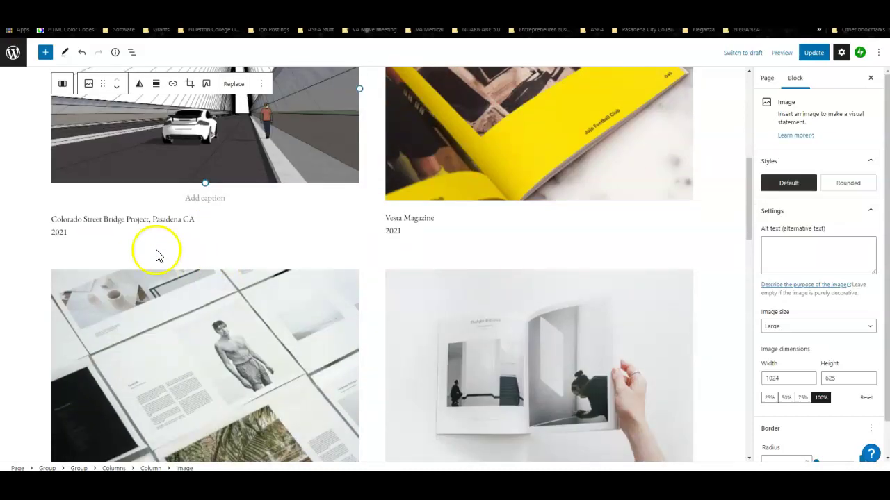
{"action": "left_click", "coordinate": [64, 233]}
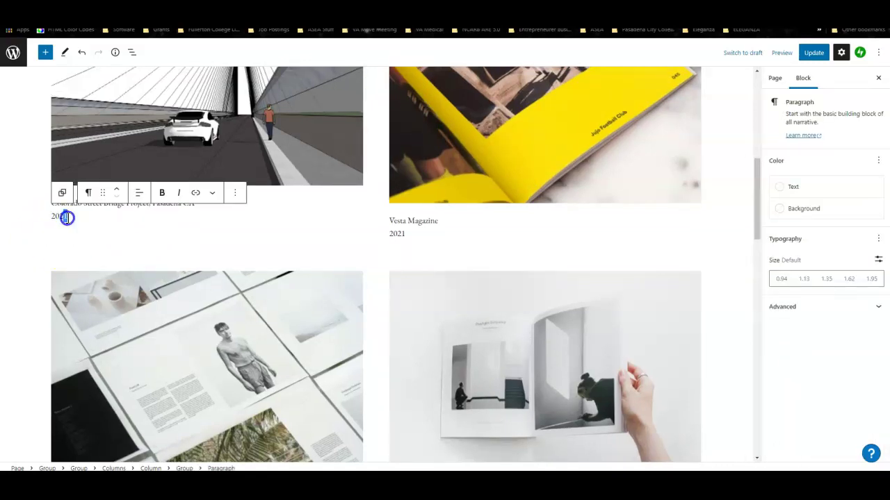
{"action": "type", "text": "2"}
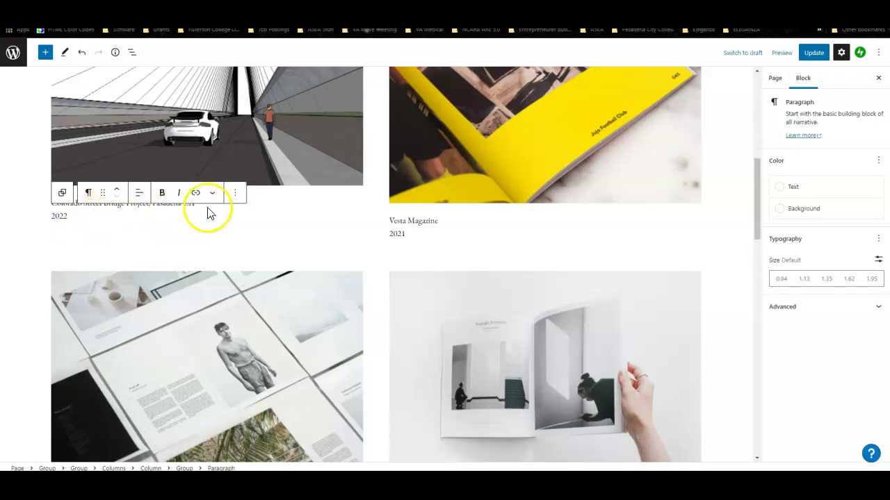
{"action": "left_click", "coordinate": [200, 235]}
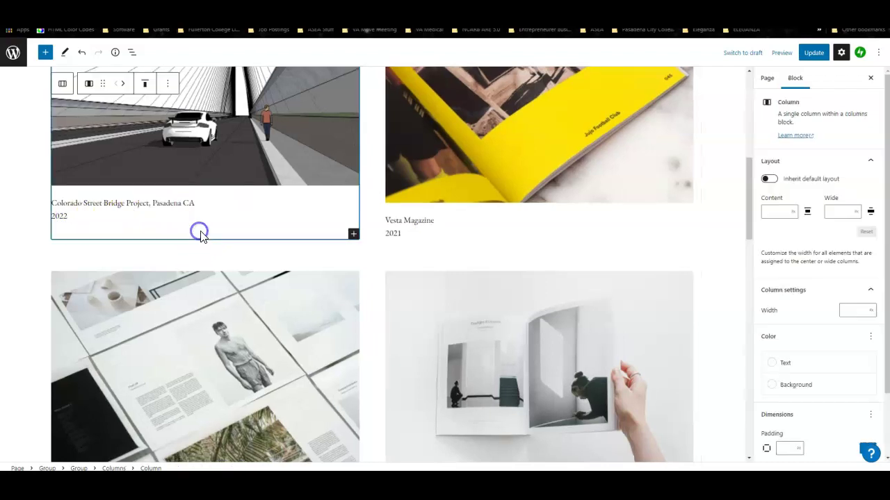
Re-apply the colorado-street-bridge-project page link on the bridge project title
{"action": "left_click", "coordinate": [165, 211]}
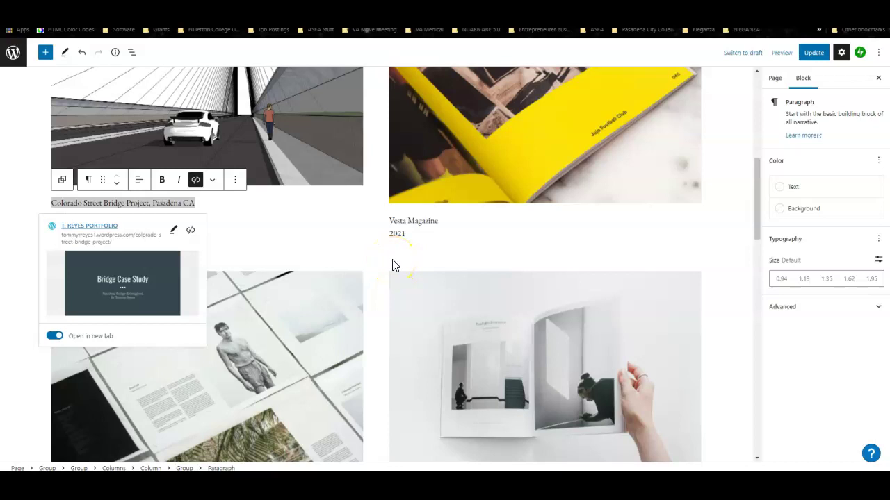
{"action": "left_click", "coordinate": [173, 229]}
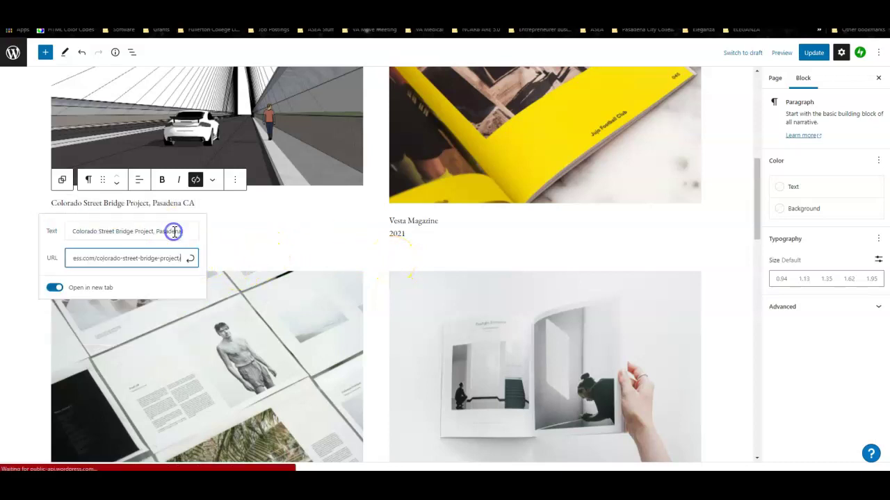
{"action": "left_click_drag", "start_coordinate": [187, 231], "coordinate": [80, 233]}
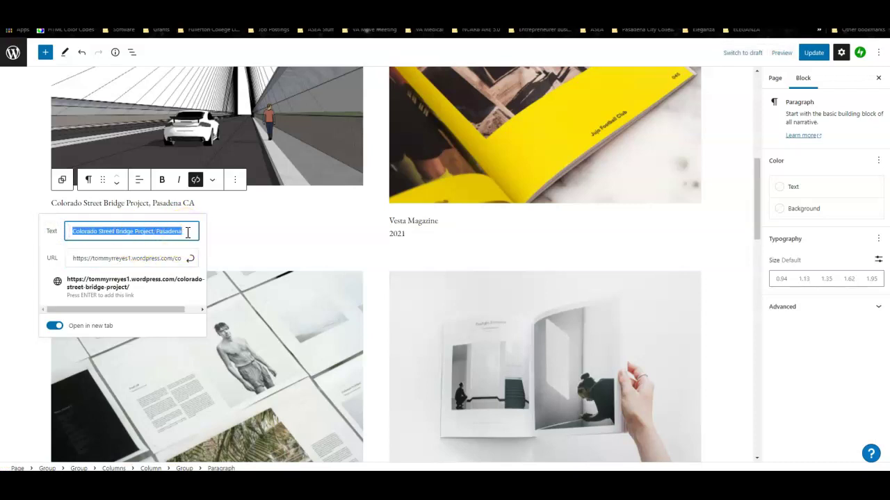
{"action": "left_click", "coordinate": [186, 232]}
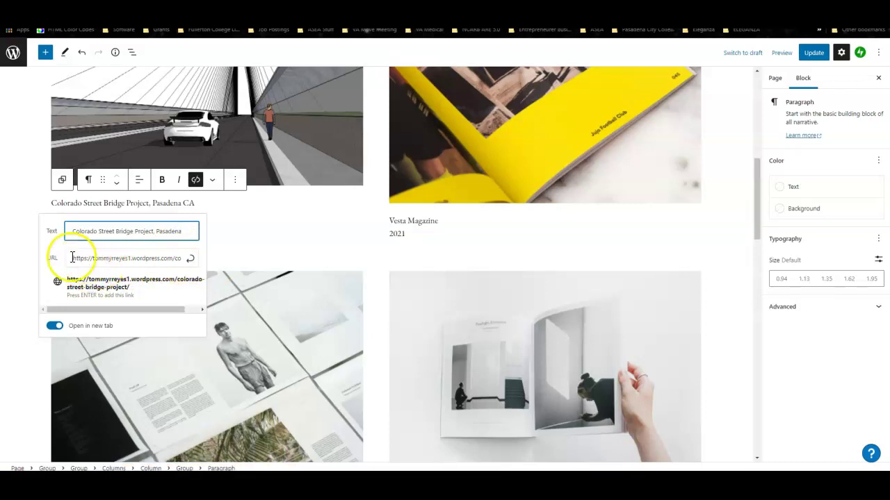
{"action": "left_click", "coordinate": [190, 261]}
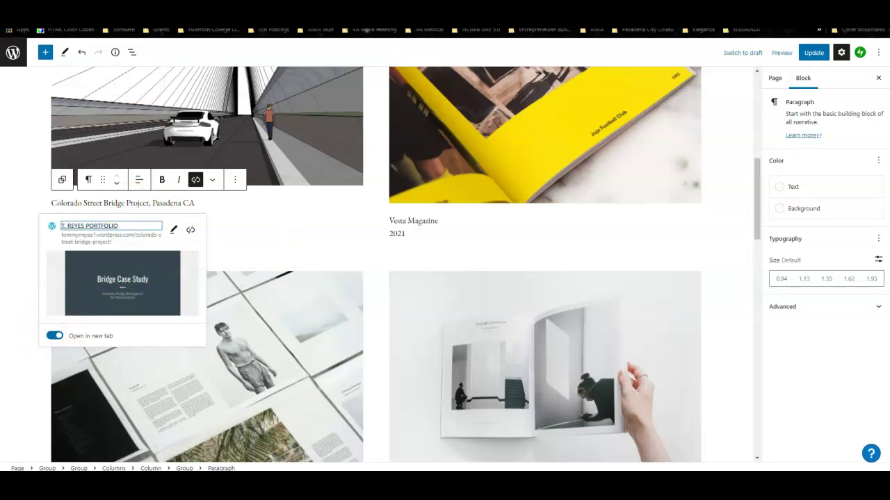
{"action": "left_click", "coordinate": [286, 226]}
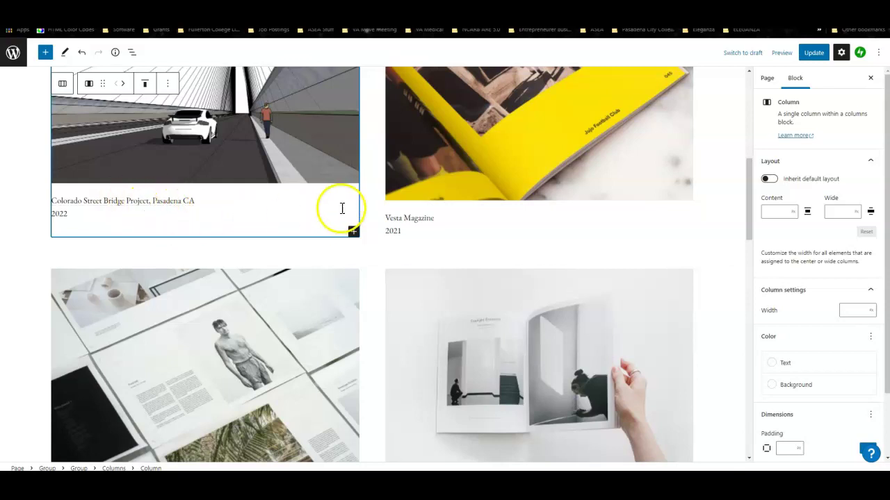
Update the Home page and open the site navigation sidebar listing Recent Pages
{"action": "scroll", "coordinate": [511, 270], "scroll_direction": "up", "scroll_amount": 3}
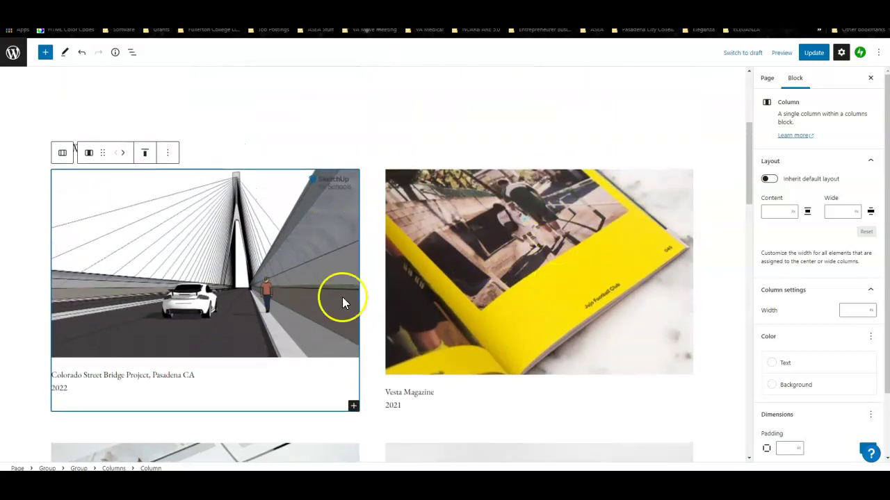
{"action": "scroll", "coordinate": [535, 250], "scroll_direction": "down", "scroll_amount": 2}
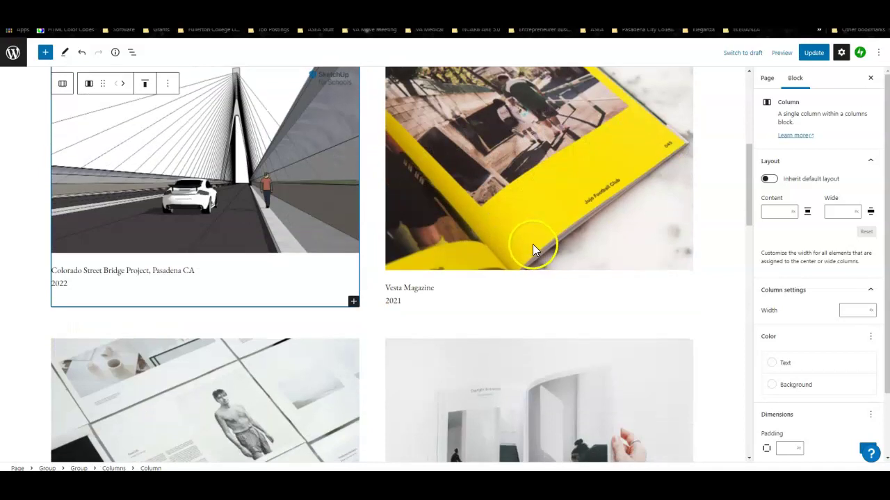
{"action": "scroll", "coordinate": [499, 241], "scroll_direction": "up", "scroll_amount": 1}
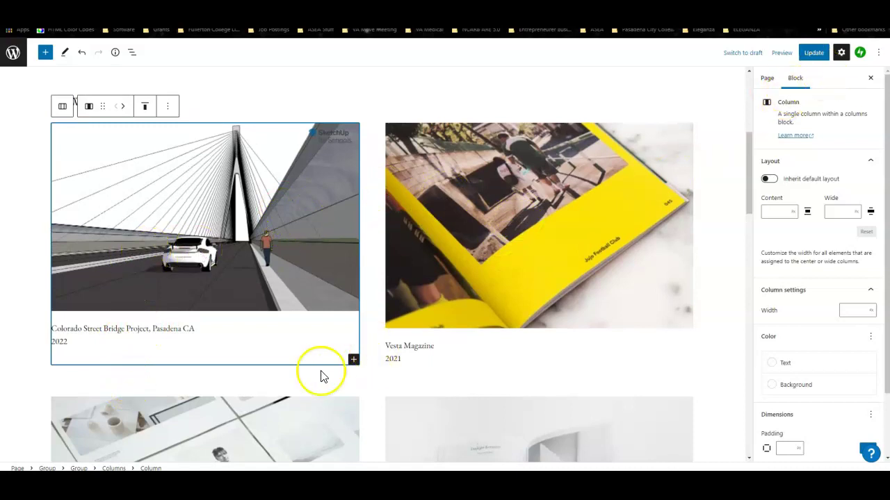
{"action": "left_click", "coordinate": [814, 54]}
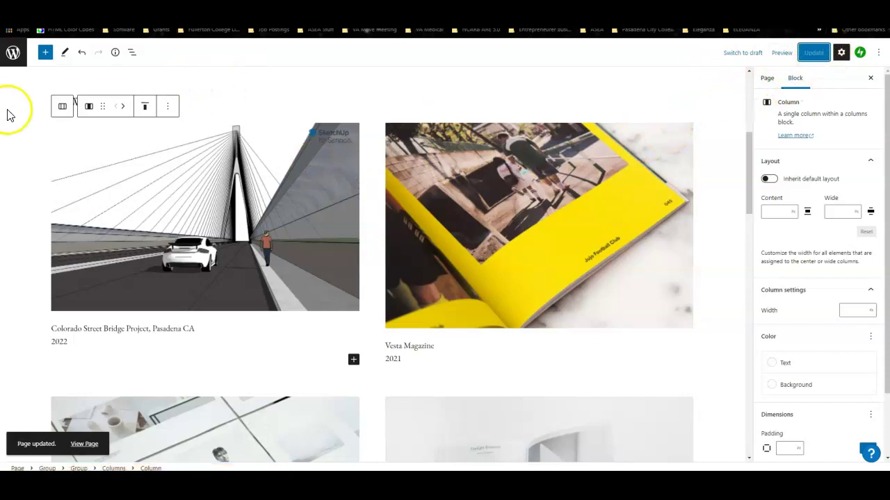
{"action": "left_click", "coordinate": [12, 56]}
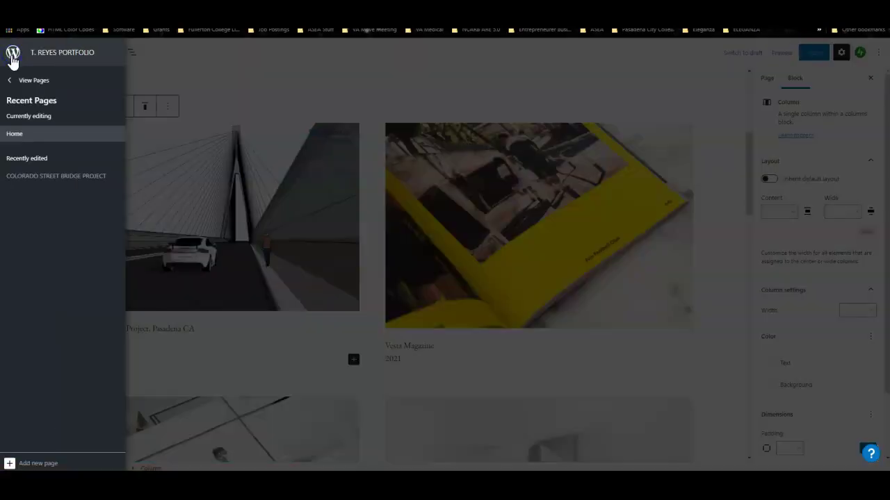
Open the COLORADO STREET BRIDGE PROJECT page from the View Pages list
{"action": "left_click", "coordinate": [15, 82]}
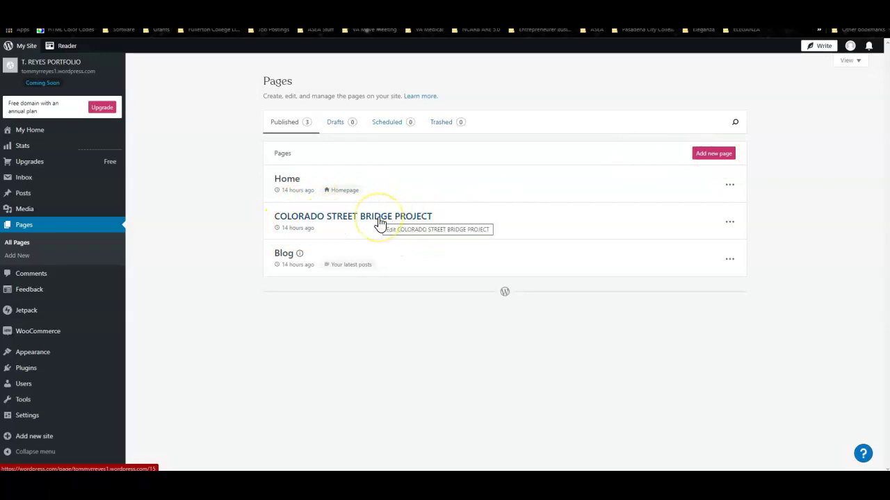
{"action": "left_click", "coordinate": [359, 220]}
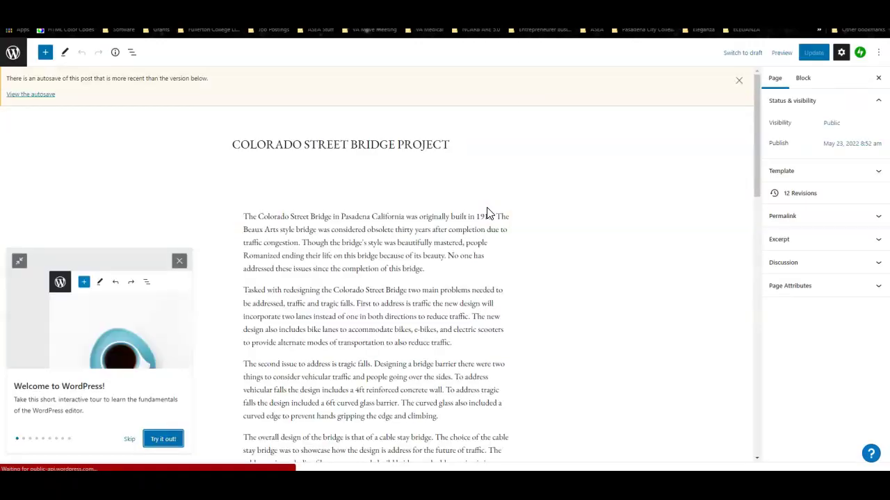
Load the newer autosaved revision of the bridge page into the editor
{"action": "left_click", "coordinate": [31, 94]}
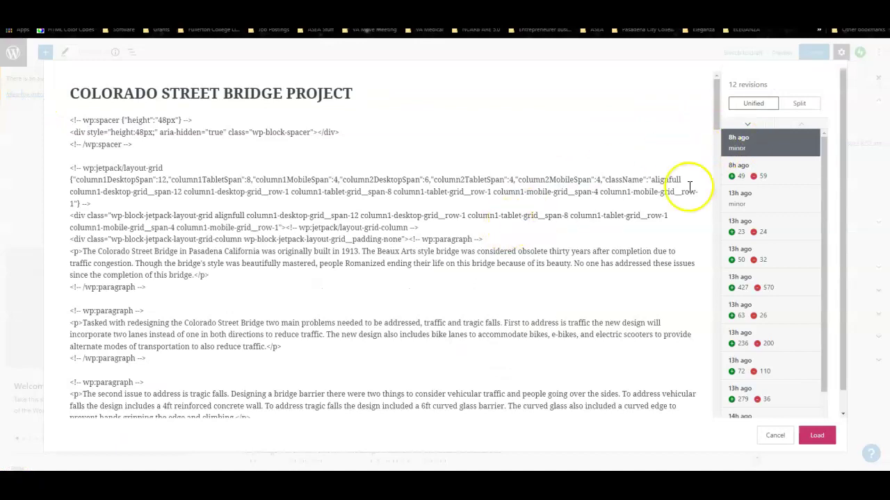
{"action": "left_click", "coordinate": [818, 435]}
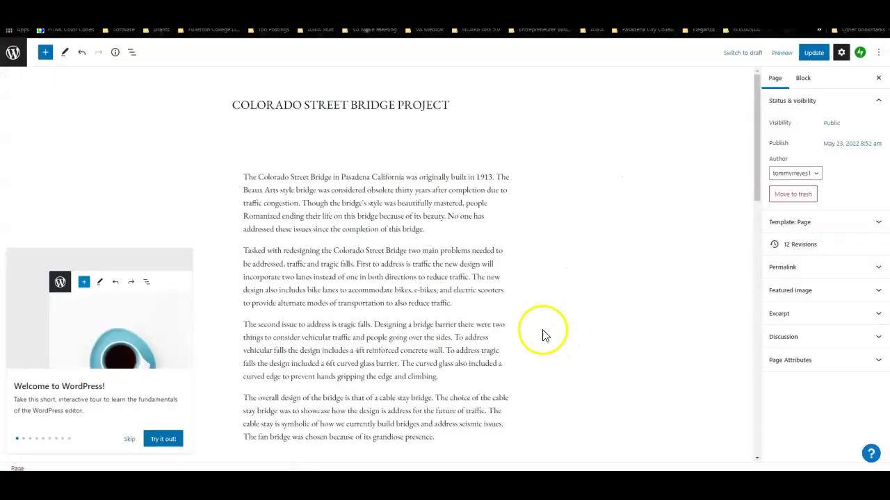
{"action": "scroll", "coordinate": [516, 324], "scroll_direction": "down", "scroll_amount": 1}
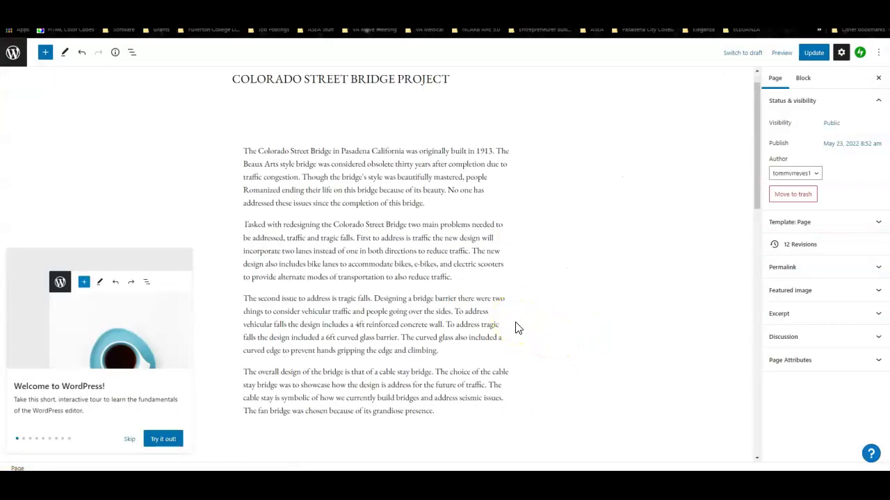
{"action": "scroll", "coordinate": [517, 328], "scroll_direction": "down", "scroll_amount": 1}
{"action": "scroll", "coordinate": [518, 329], "scroll_direction": "down", "scroll_amount": 4}
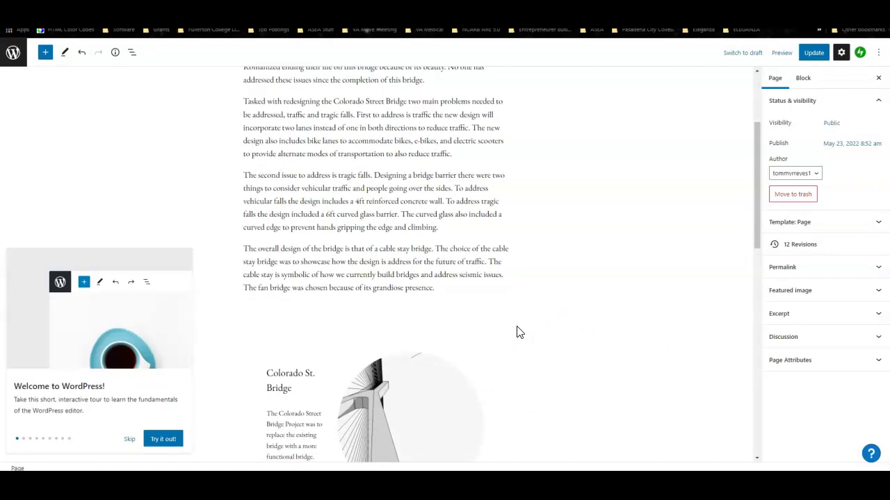
{"action": "scroll", "coordinate": [522, 334], "scroll_direction": "up", "scroll_amount": 2}
{"action": "left_click", "coordinate": [526, 335]}
{"action": "scroll", "coordinate": [526, 335], "scroll_direction": "up", "scroll_amount": 3}
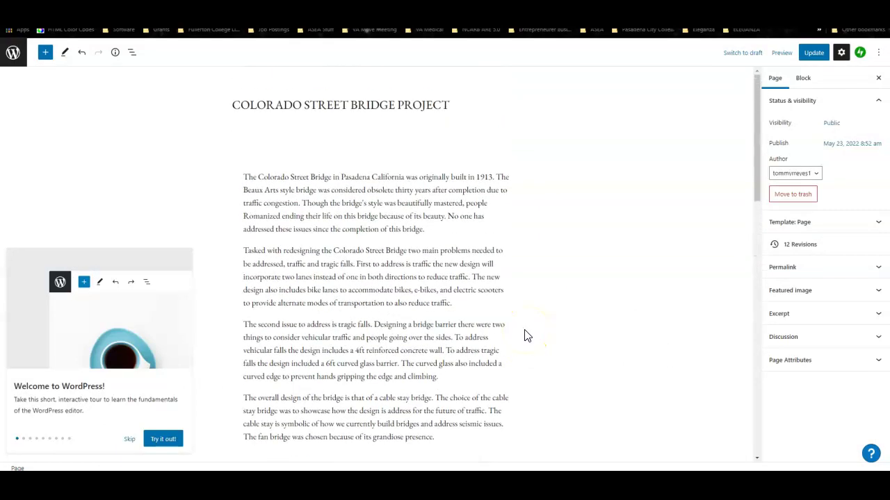
Start the Welcome to WordPress tour and advance it to the 'Click a block to change it' tip
{"action": "mouse_move", "coordinate": [100, 349]}
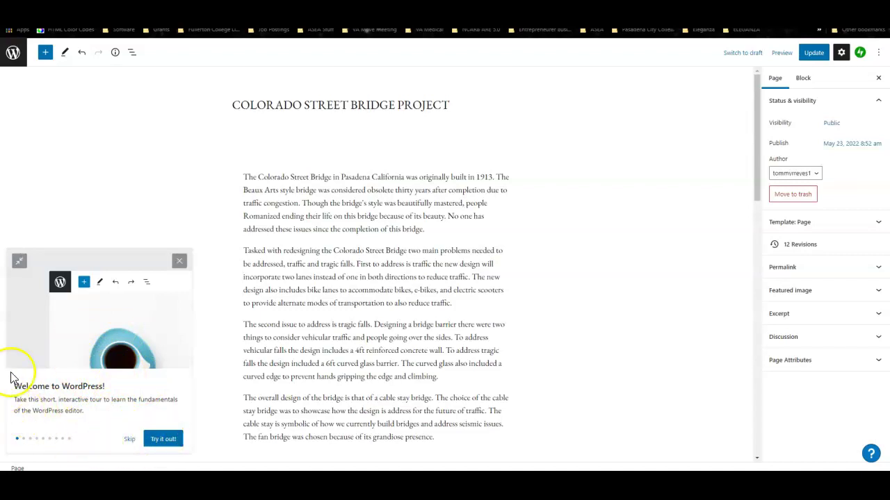
{"action": "left_click", "coordinate": [164, 441]}
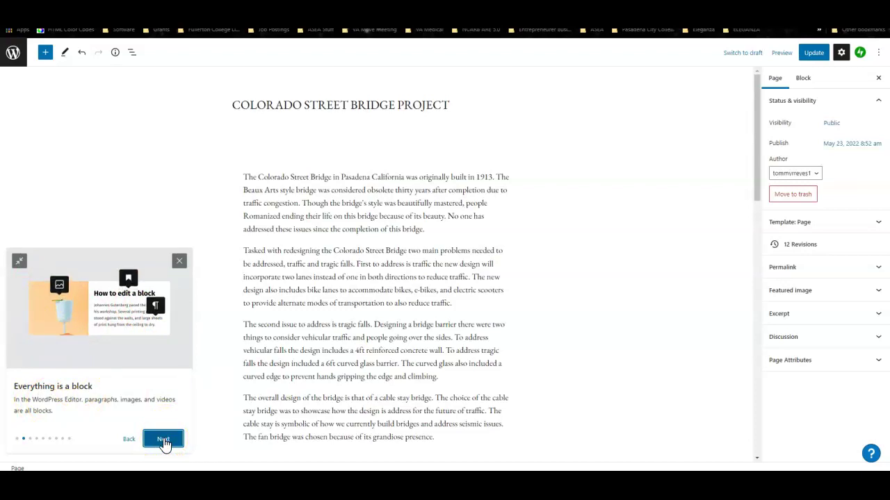
{"action": "left_click", "coordinate": [163, 441]}
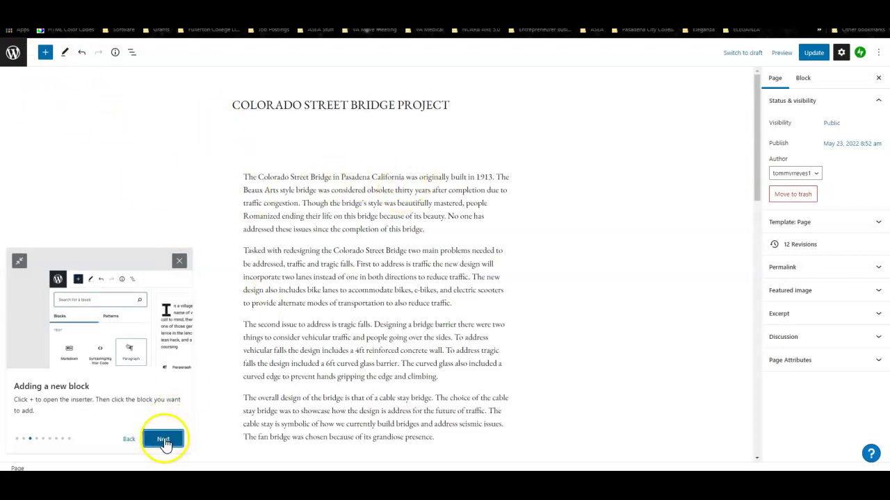
{"action": "left_click", "coordinate": [163, 441]}
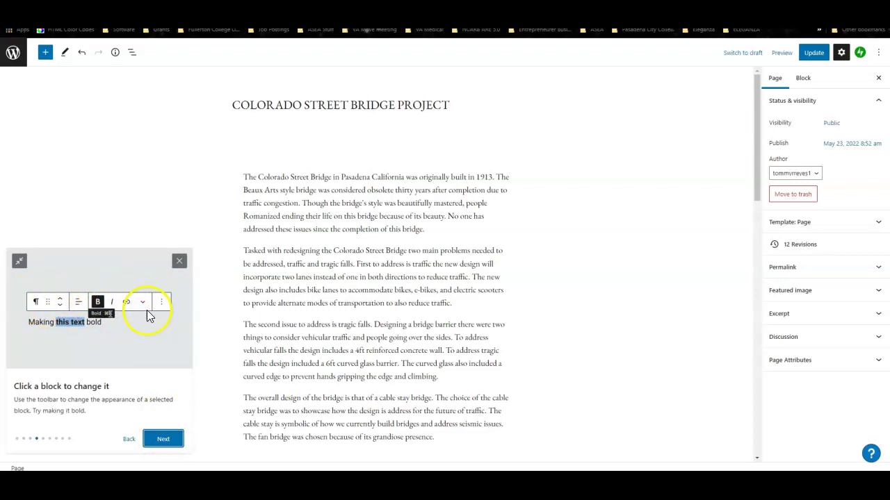
Step through the remaining tour tips, trying Undo along the way, and close the welcome guide
{"action": "left_click", "coordinate": [163, 440]}
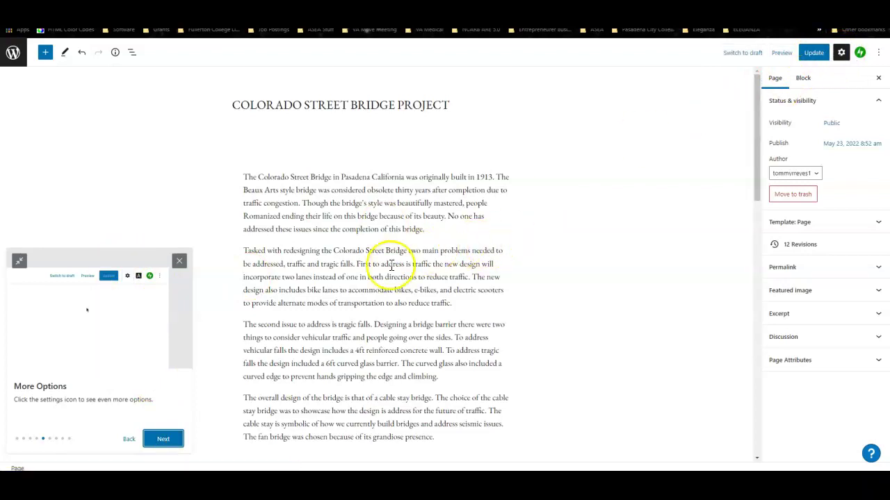
{"action": "left_click", "coordinate": [167, 440]}
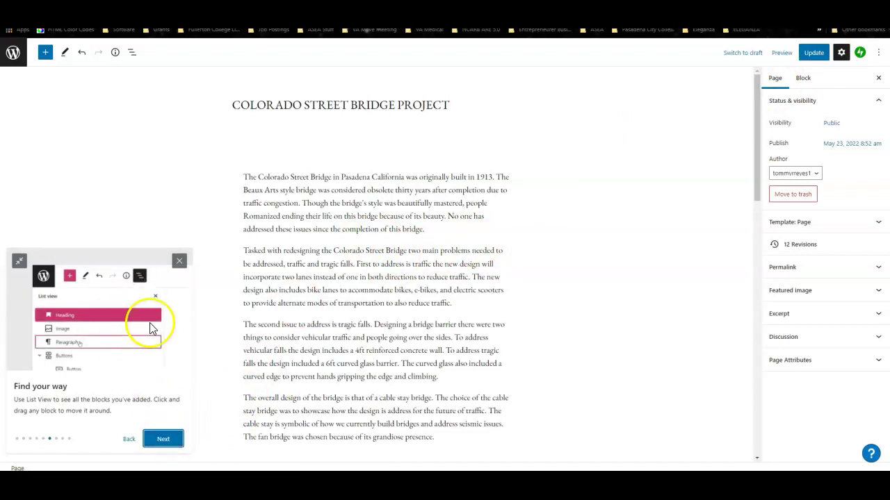
{"action": "left_click", "coordinate": [164, 441]}
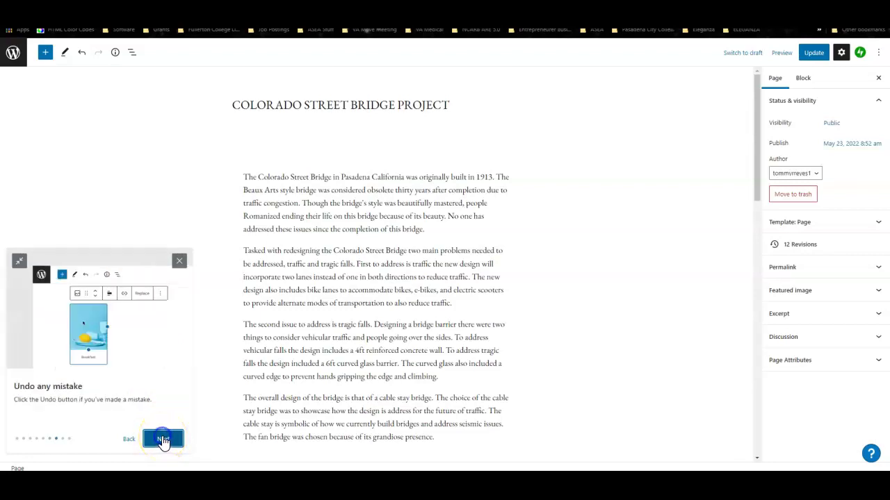
{"action": "left_click", "coordinate": [82, 53]}
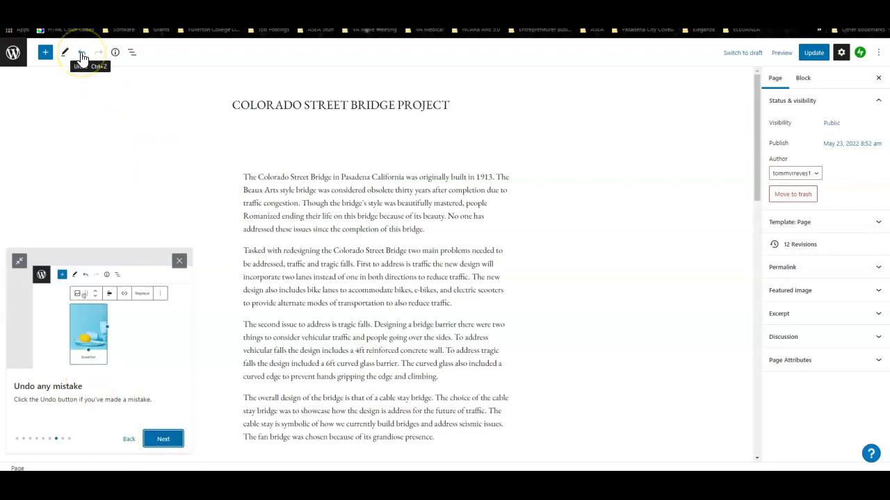
{"action": "left_click", "coordinate": [166, 439]}
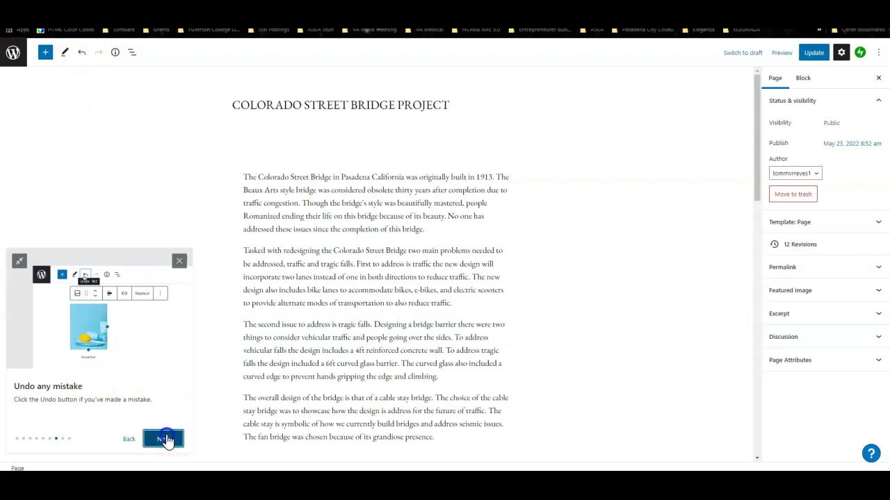
{"action": "left_click", "coordinate": [160, 441]}
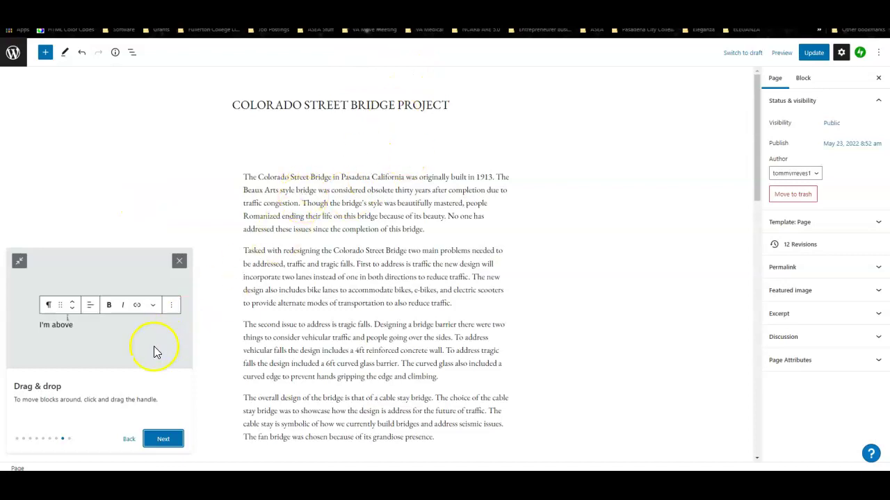
{"action": "left_click", "coordinate": [164, 439]}
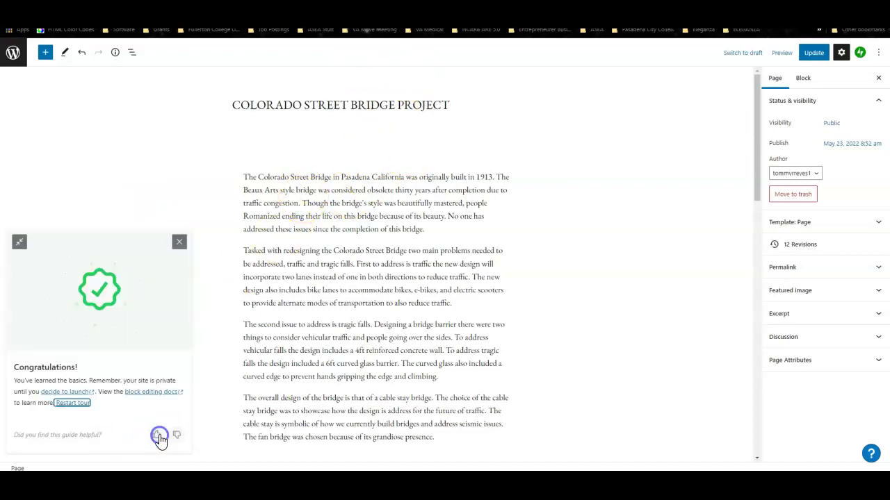
{"action": "left_click", "coordinate": [176, 250]}
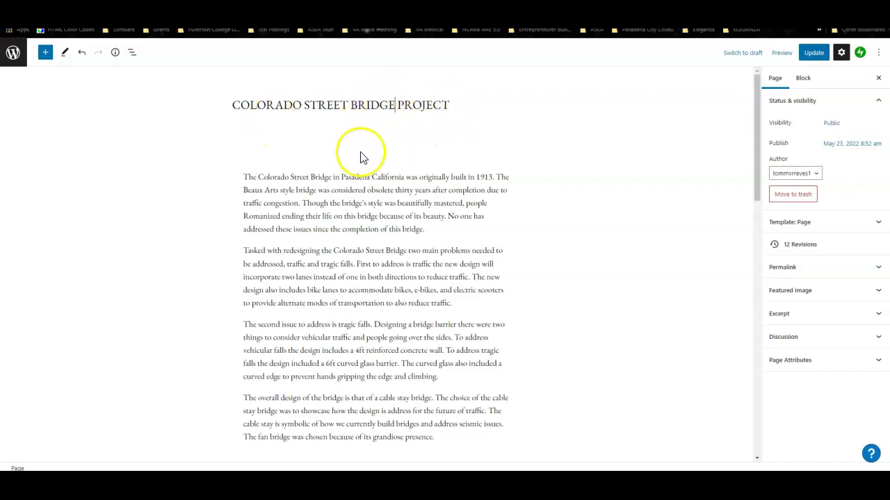
{"action": "mouse_move", "coordinate": [376, 161]}
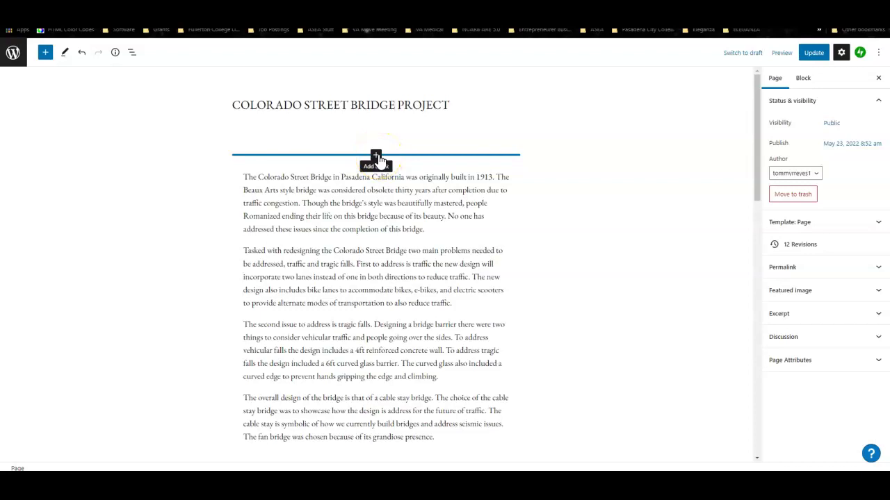
{"action": "left_click", "coordinate": [377, 157]}
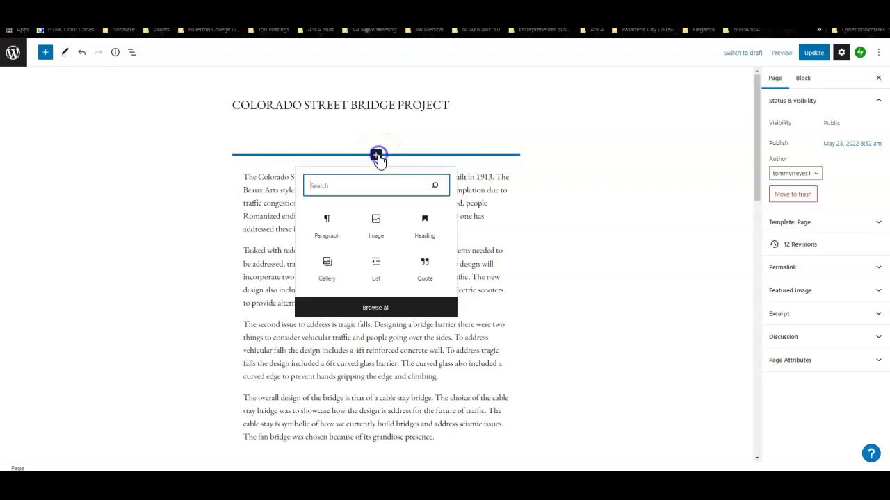
{"action": "left_click", "coordinate": [376, 224]}
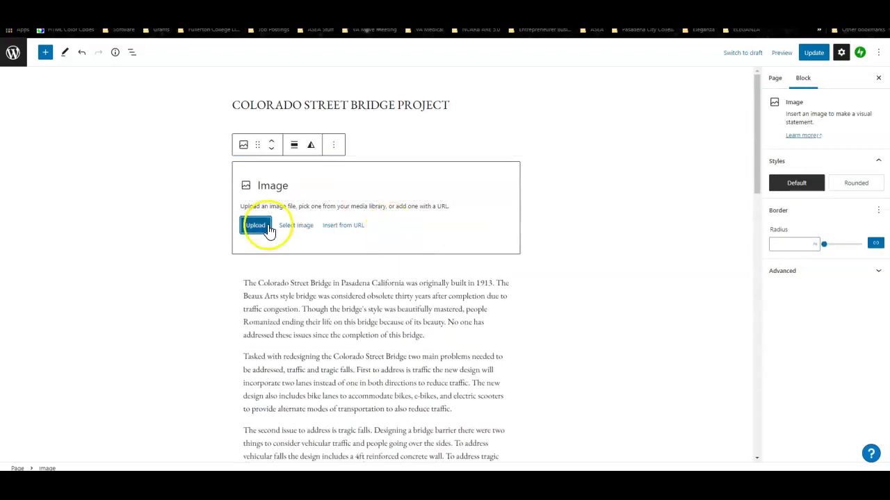
{"action": "left_click", "coordinate": [258, 227]}
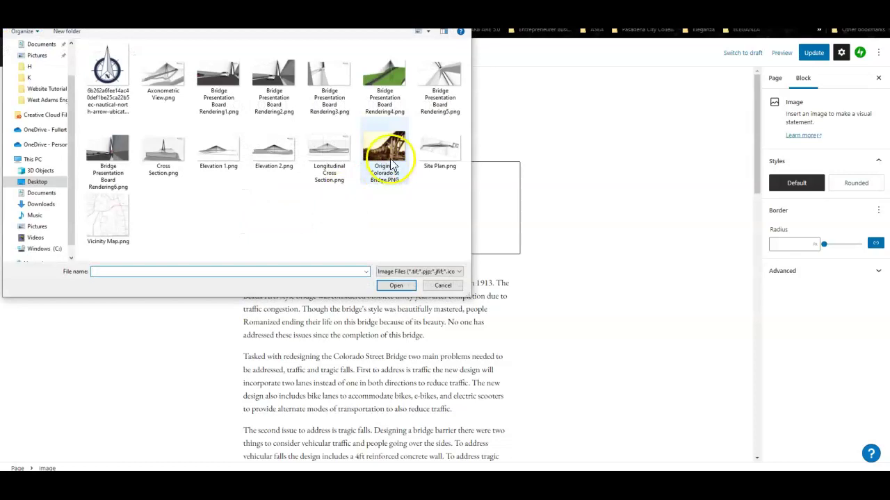
{"action": "left_click", "coordinate": [387, 154]}
{"action": "left_click", "coordinate": [396, 286]}
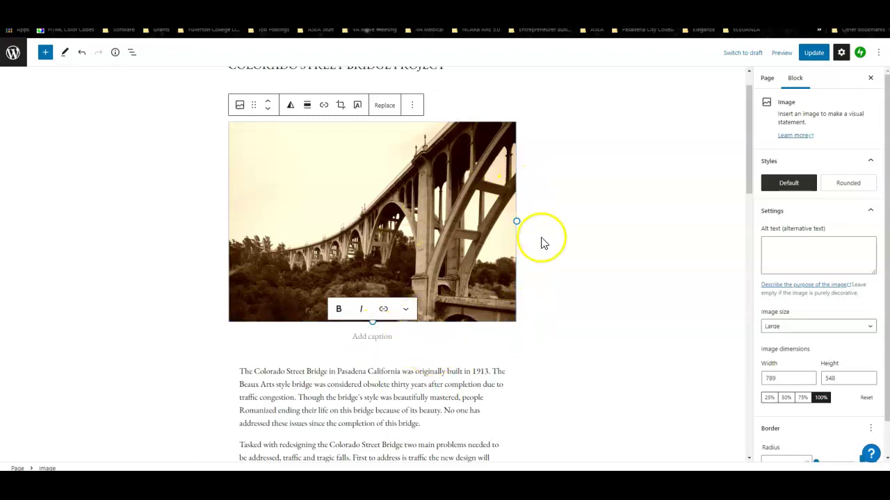
{"action": "scroll", "coordinate": [521, 274], "scroll_direction": "up", "scroll_amount": 1}
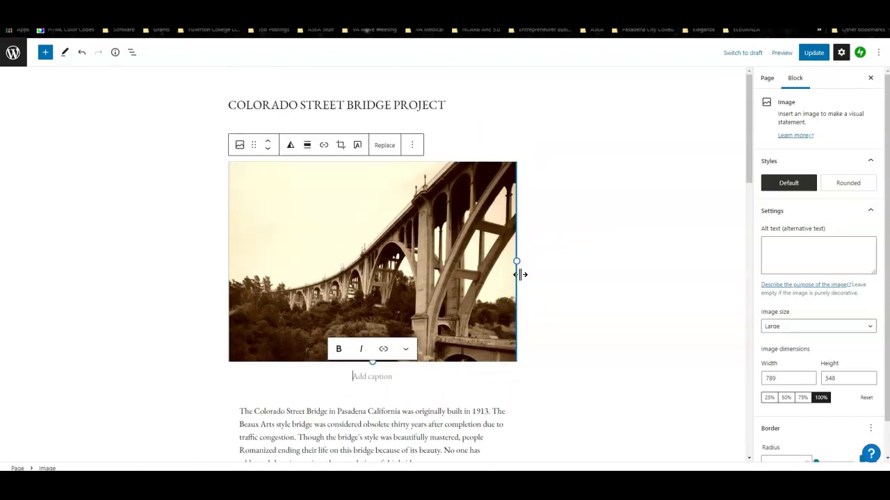
{"action": "scroll", "coordinate": [548, 279], "scroll_direction": "down", "scroll_amount": 2}
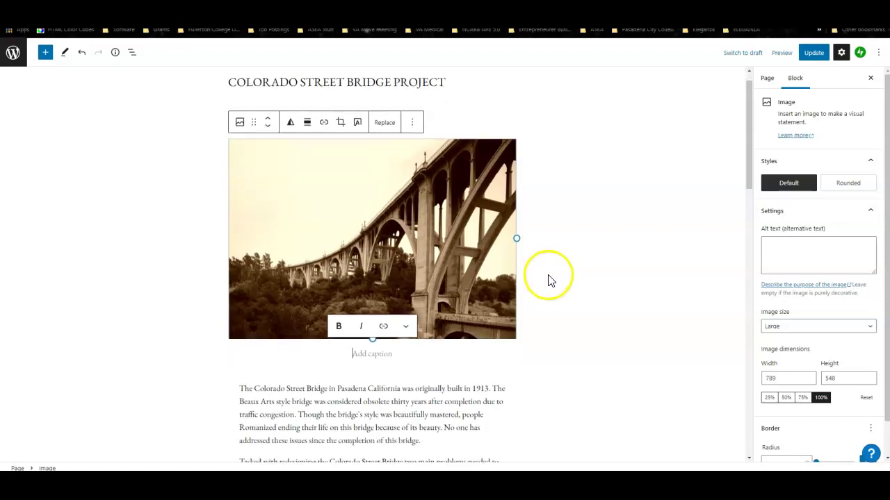
{"action": "scroll", "coordinate": [403, 368], "scroll_direction": "down", "scroll_amount": 5}
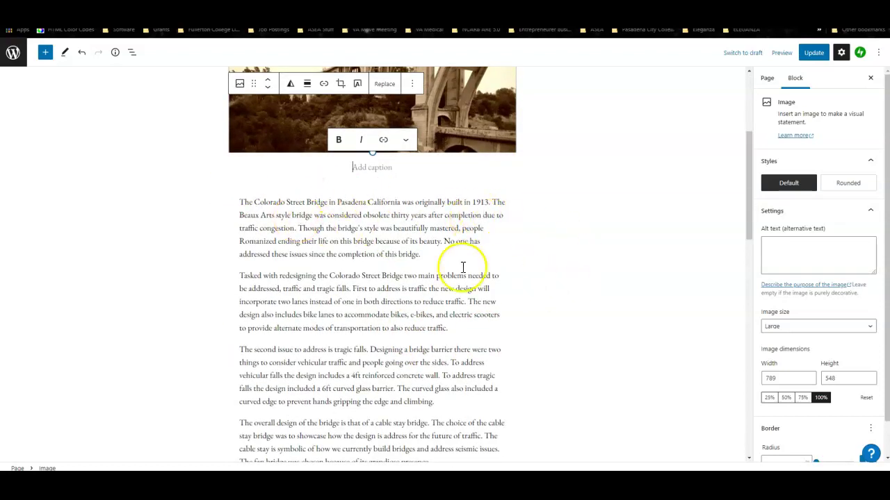
{"action": "scroll", "coordinate": [466, 278], "scroll_direction": "down", "scroll_amount": 1}
{"action": "scroll", "coordinate": [451, 229], "scroll_direction": "up", "scroll_amount": 5}
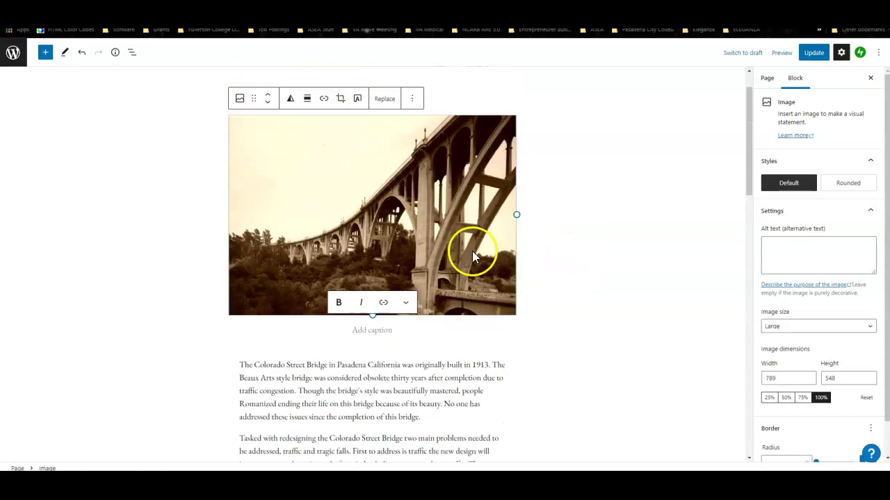
{"action": "scroll", "coordinate": [455, 254], "scroll_direction": "down", "scroll_amount": 10}
{"action": "scroll", "coordinate": [457, 254], "scroll_direction": "up", "scroll_amount": 6}
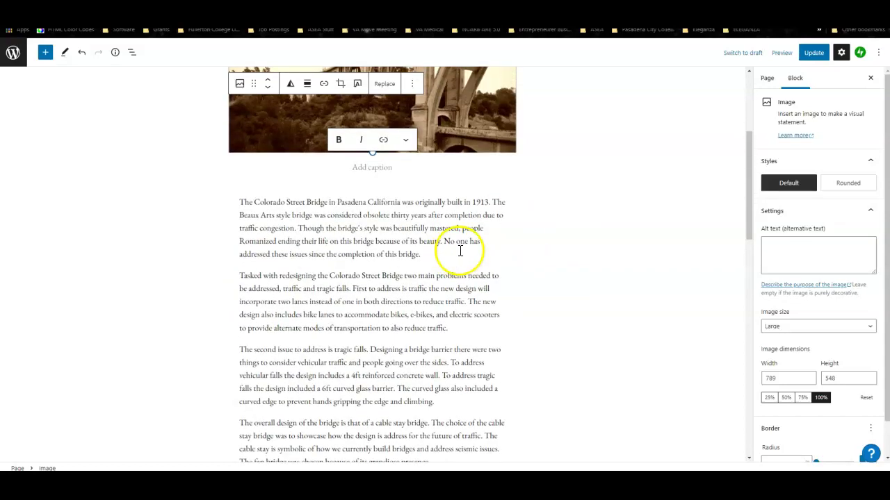
{"action": "scroll", "coordinate": [460, 249], "scroll_direction": "down", "scroll_amount": 2}
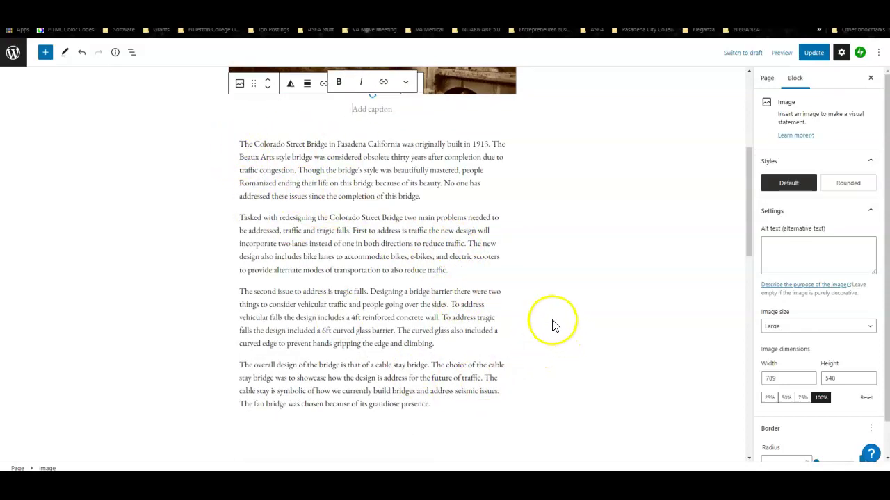
{"action": "scroll", "coordinate": [475, 283], "scroll_direction": "down", "scroll_amount": 5}
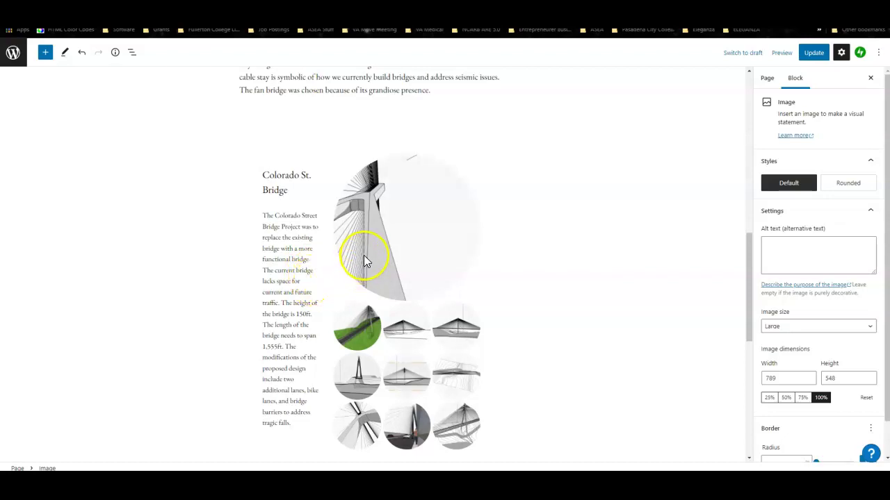
Select the Tiled Gallery block and try the Tiled mosaic and Square tiles styles
{"action": "left_click", "coordinate": [420, 245]}
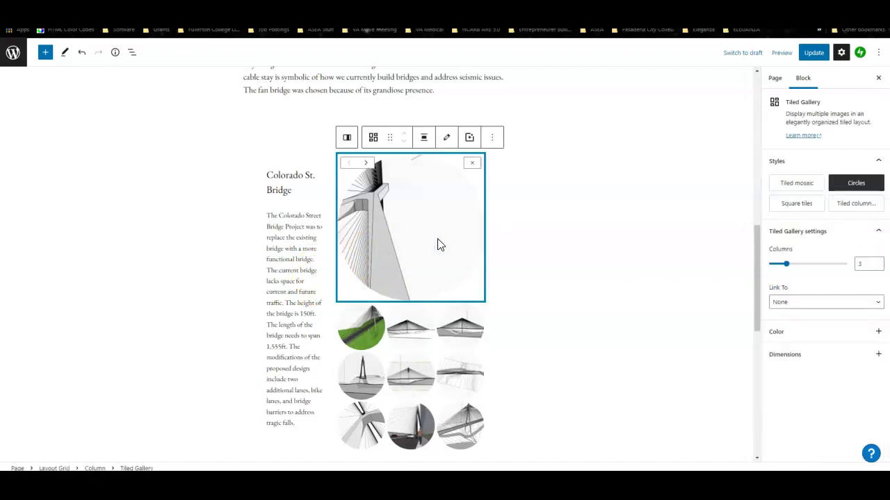
{"action": "left_click", "coordinate": [464, 338]}
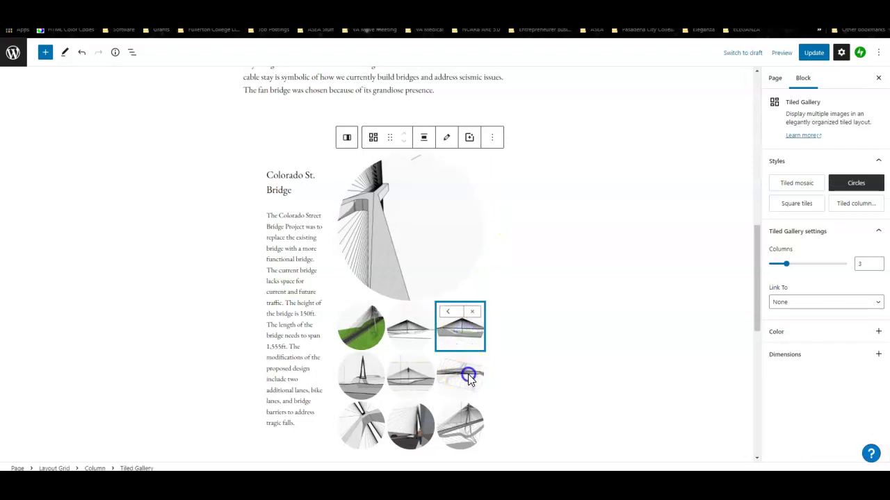
{"action": "left_click", "coordinate": [410, 348]}
{"action": "left_click", "coordinate": [352, 331]}
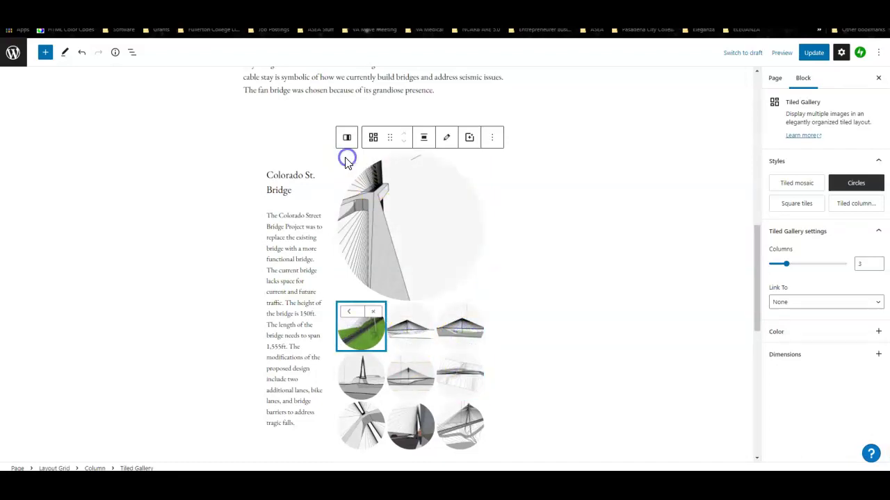
{"action": "left_click", "coordinate": [518, 157]}
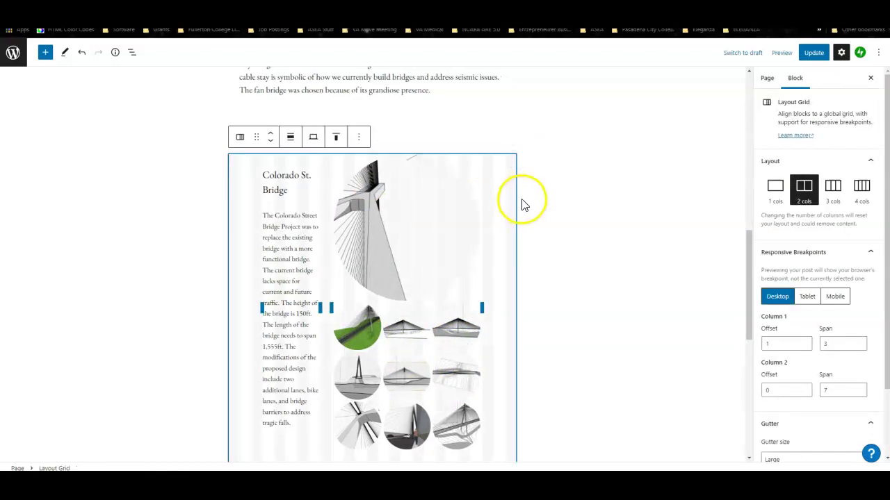
{"action": "left_click", "coordinate": [462, 209]}
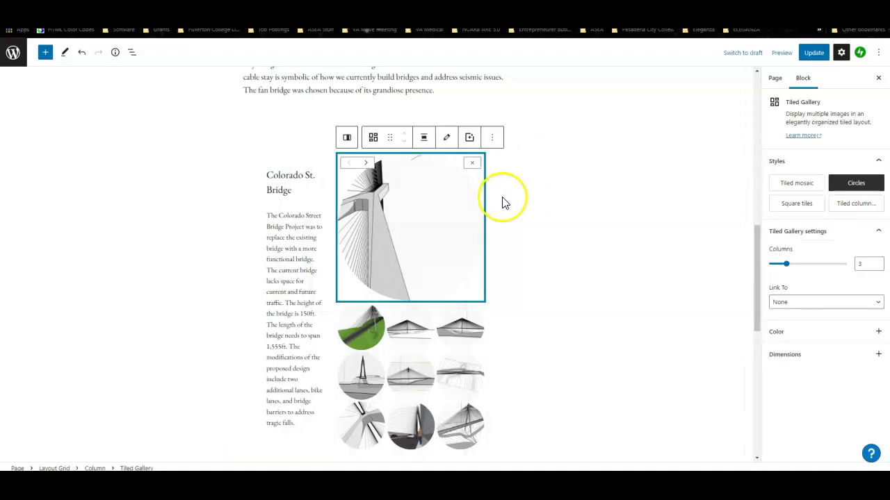
{"action": "left_click", "coordinate": [374, 149]}
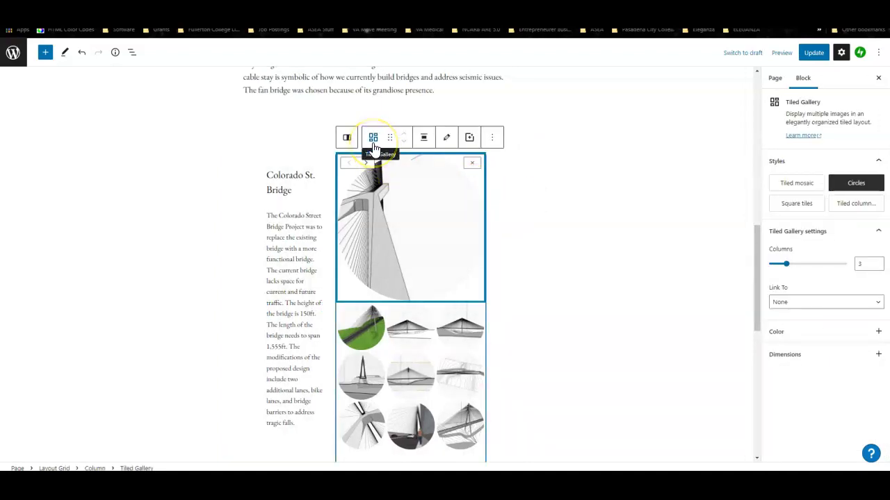
{"action": "left_click", "coordinate": [374, 140]}
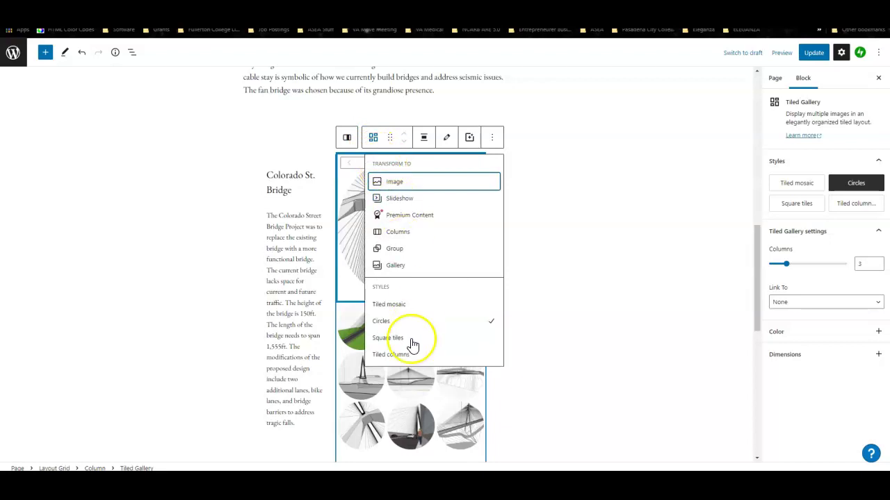
{"action": "left_click", "coordinate": [387, 305]}
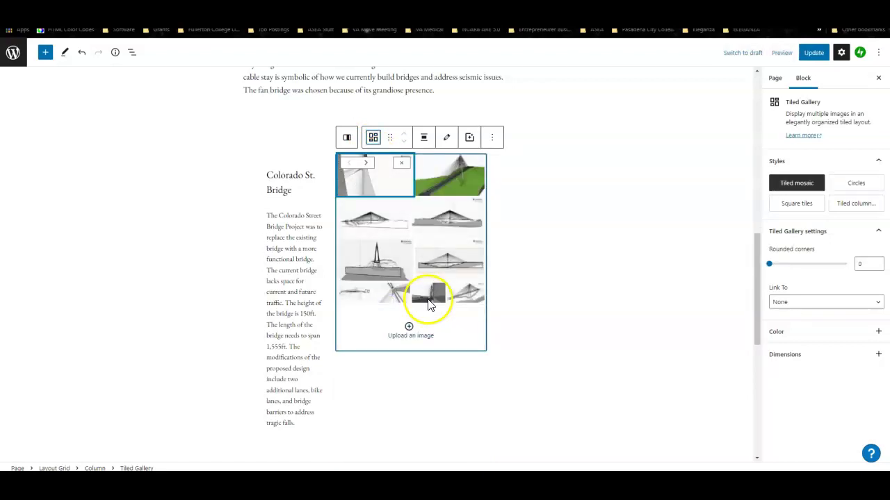
{"action": "left_click", "coordinate": [373, 139]}
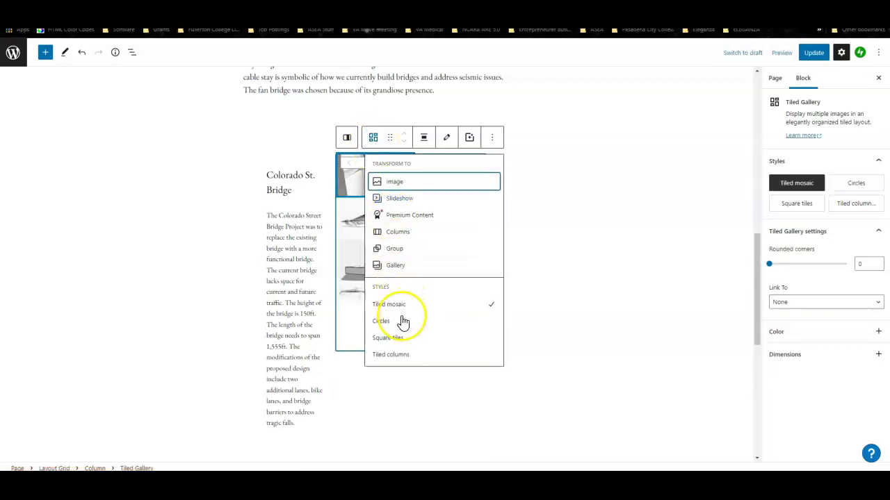
{"action": "left_click", "coordinate": [395, 338]}
Move the pedestrian bridge rendering from the bottom row into the first, large gallery slot
{"action": "scroll", "coordinate": [454, 310], "scroll_direction": "down", "scroll_amount": 3}
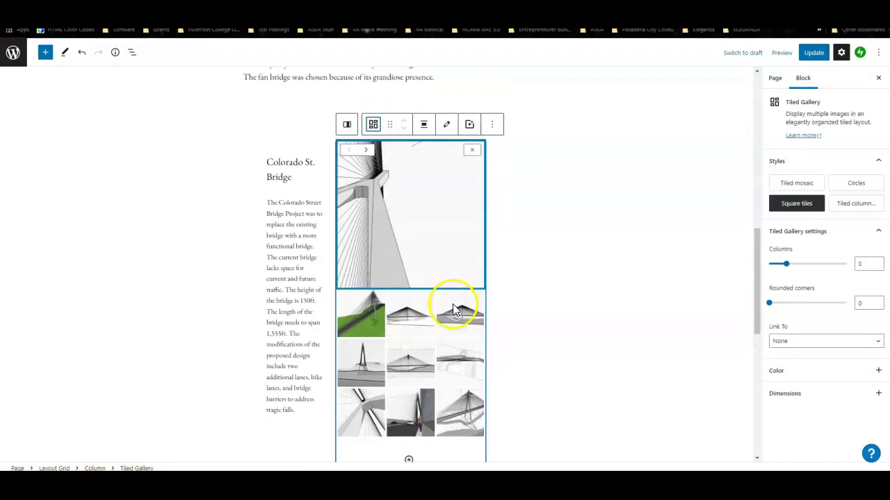
{"action": "scroll", "coordinate": [451, 306], "scroll_direction": "up", "scroll_amount": 2}
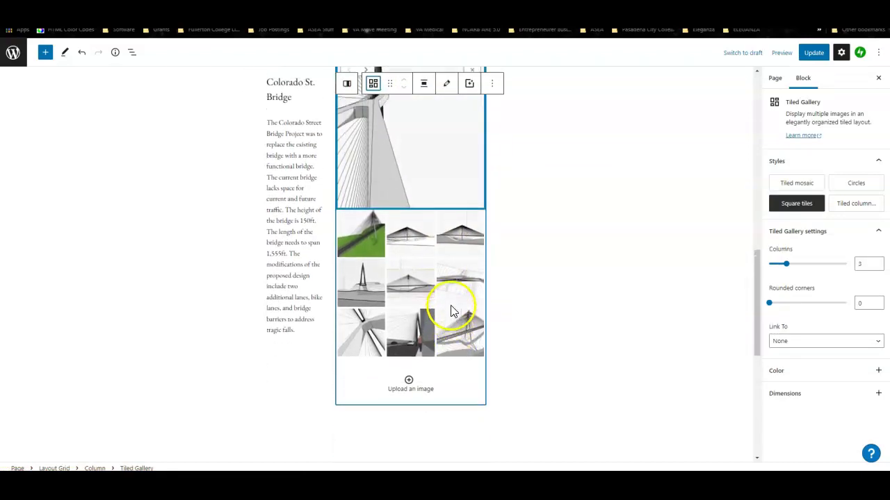
{"action": "left_click", "coordinate": [414, 367]}
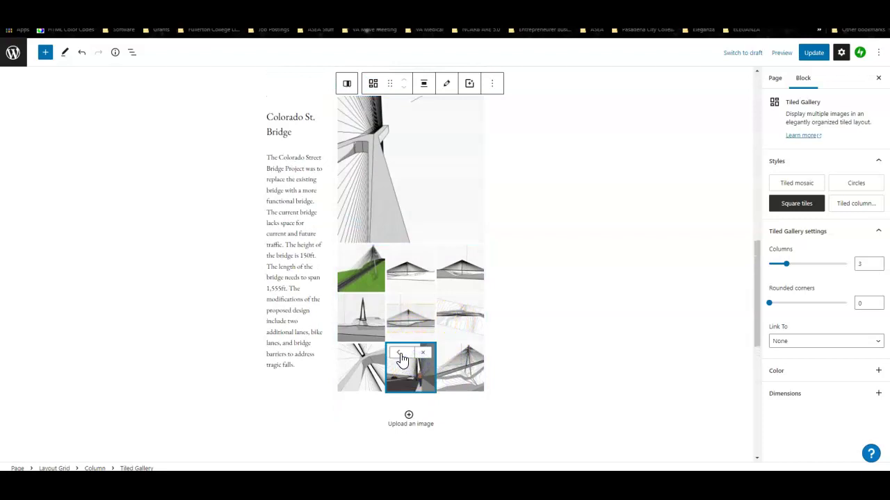
{"action": "left_click", "coordinate": [402, 358]}
{"action": "left_click", "coordinate": [348, 358]}
{"action": "left_click", "coordinate": [448, 299]}
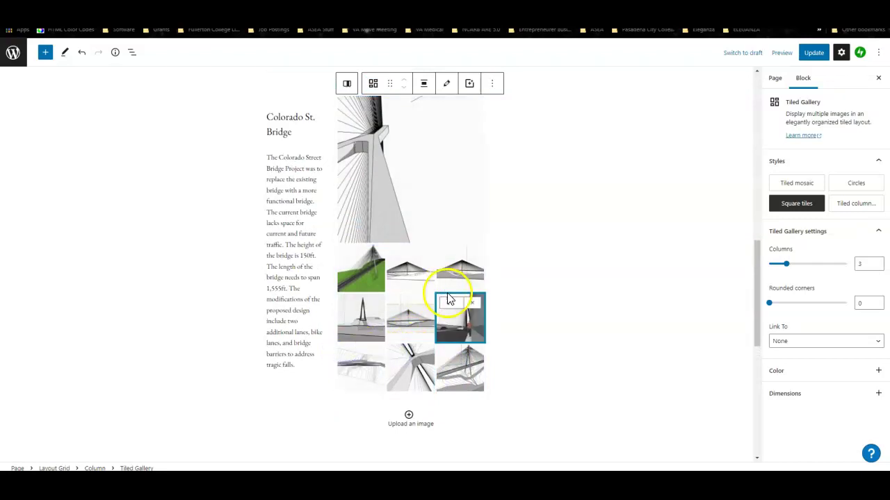
{"action": "left_click", "coordinate": [397, 302]}
{"action": "left_click", "coordinate": [353, 310]}
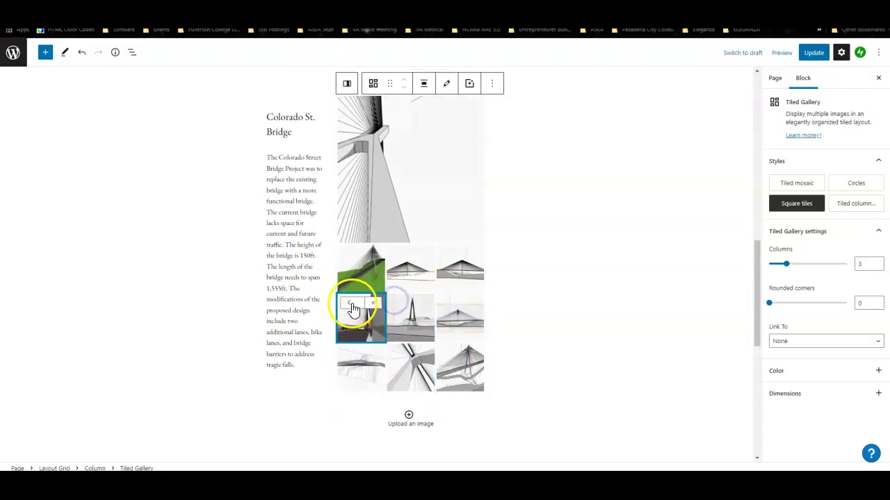
{"action": "left_click", "coordinate": [443, 254]}
{"action": "left_click", "coordinate": [394, 256]}
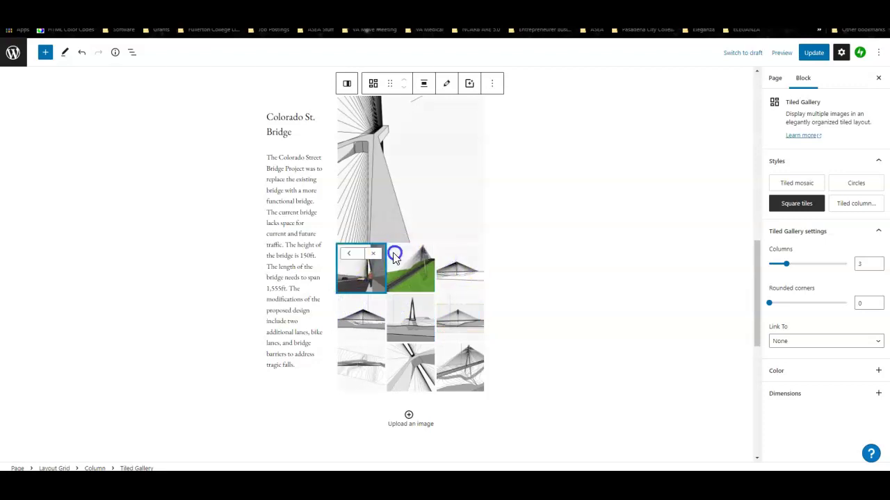
{"action": "left_click", "coordinate": [343, 256]}
{"action": "left_click", "coordinate": [440, 200]}
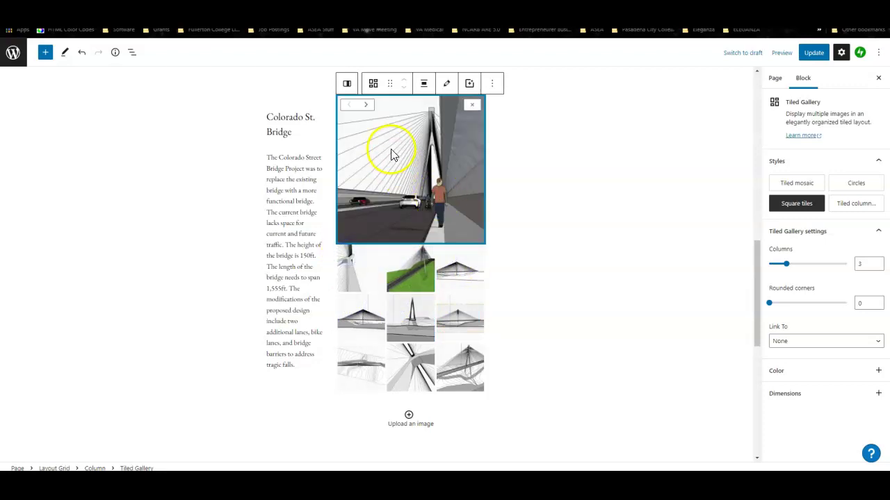
Switch the gallery to the Tiled columns style and reselect the gallery block
{"action": "left_click", "coordinate": [374, 84]}
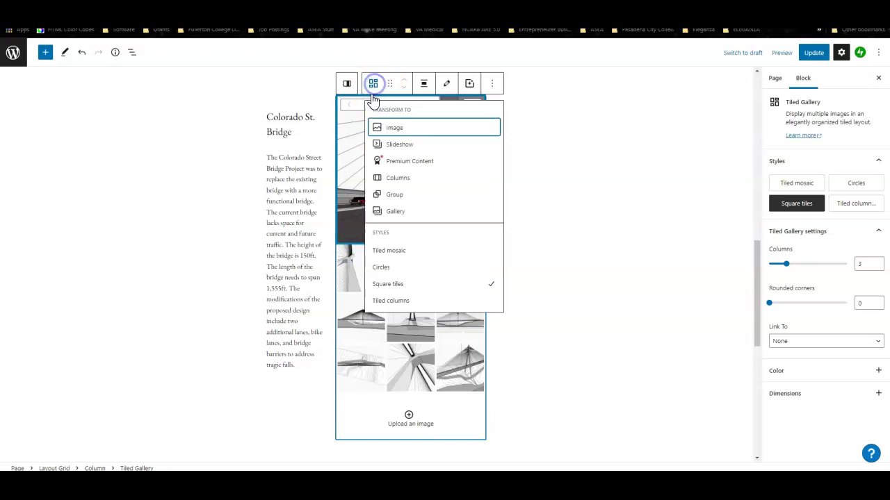
{"action": "left_click", "coordinate": [391, 300]}
{"action": "left_click", "coordinate": [373, 84]}
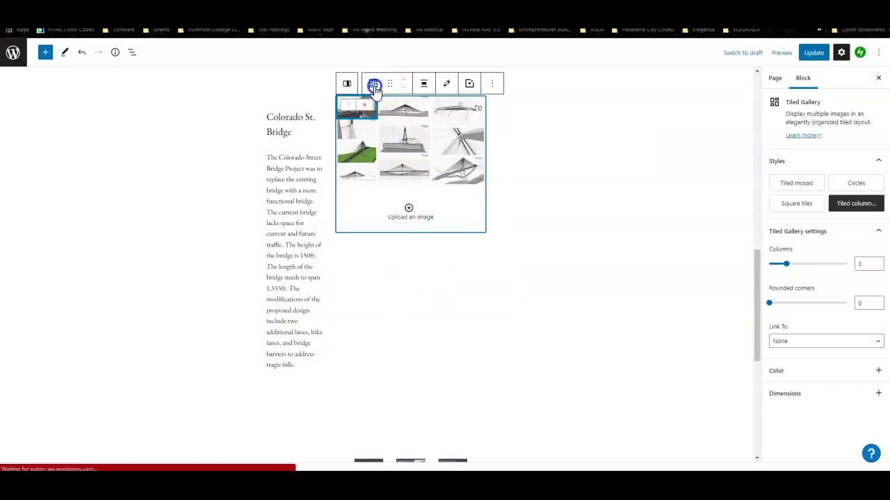
{"action": "left_click", "coordinate": [615, 226]}
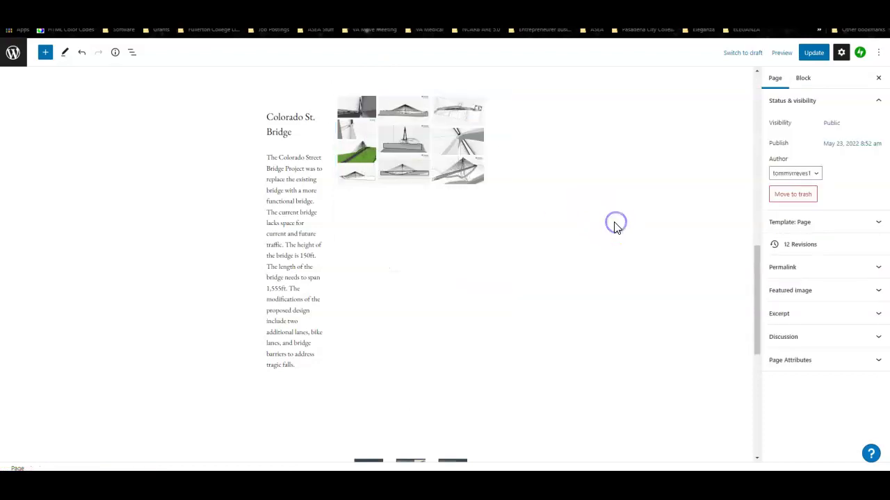
{"action": "left_click", "coordinate": [362, 111]}
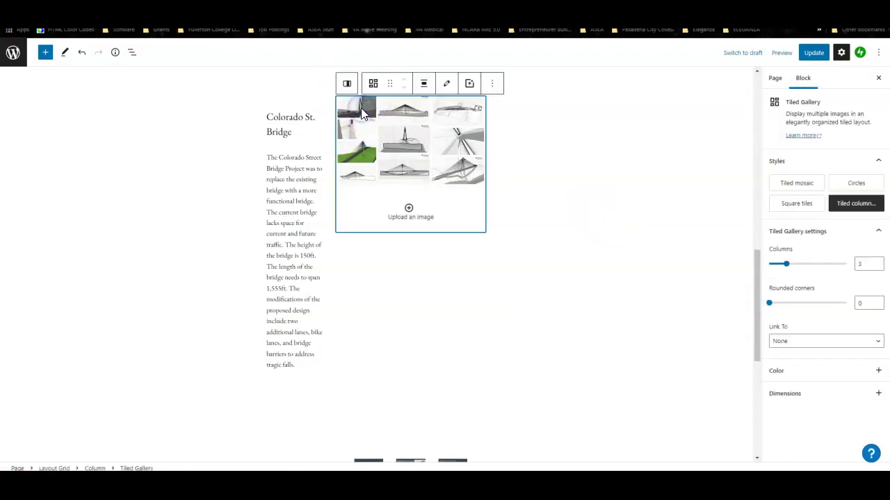
Update the bridge page and preview it in a new tab
{"action": "left_click", "coordinate": [809, 51]}
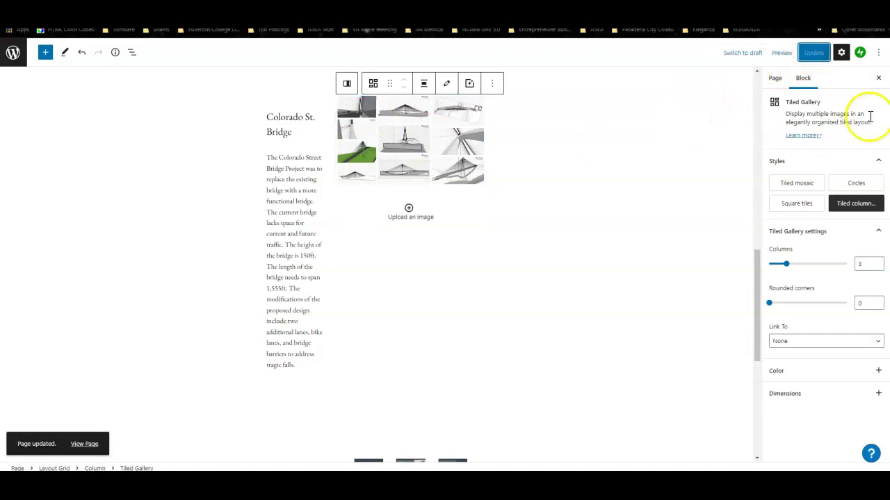
{"action": "left_click", "coordinate": [780, 54]}
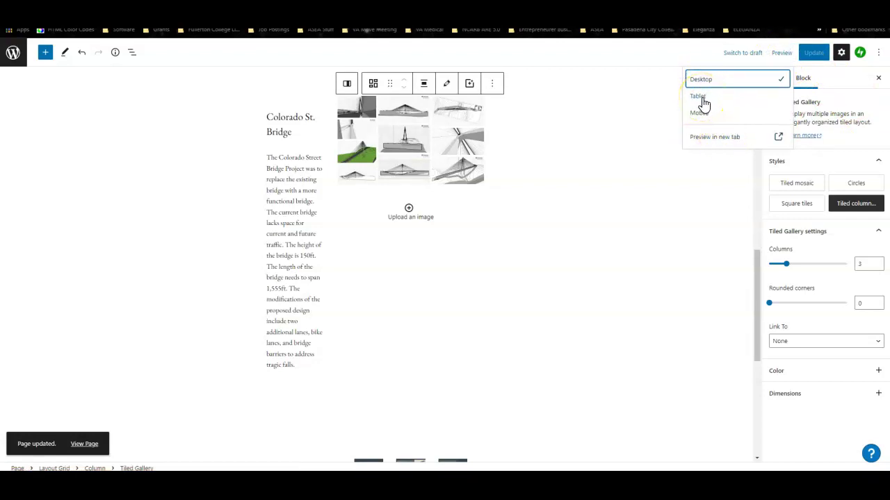
{"action": "left_click", "coordinate": [733, 144]}
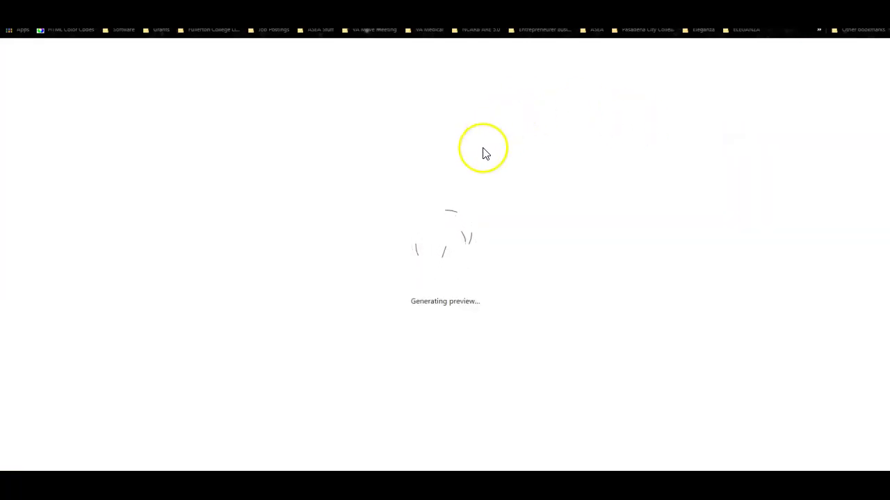
Browse the first few gallery images in the preview lightbox, then close the preview tab
{"action": "scroll", "coordinate": [424, 231], "scroll_direction": "down", "scroll_amount": 4}
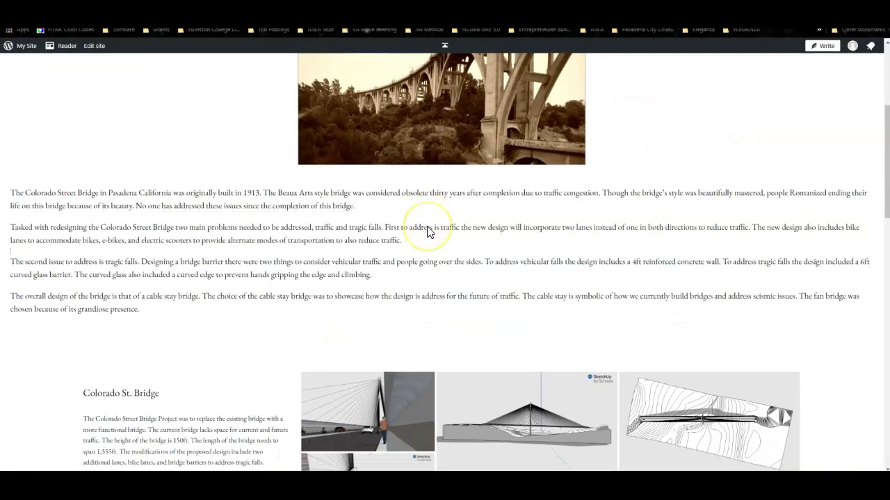
{"action": "scroll", "coordinate": [428, 232], "scroll_direction": "down", "scroll_amount": 4}
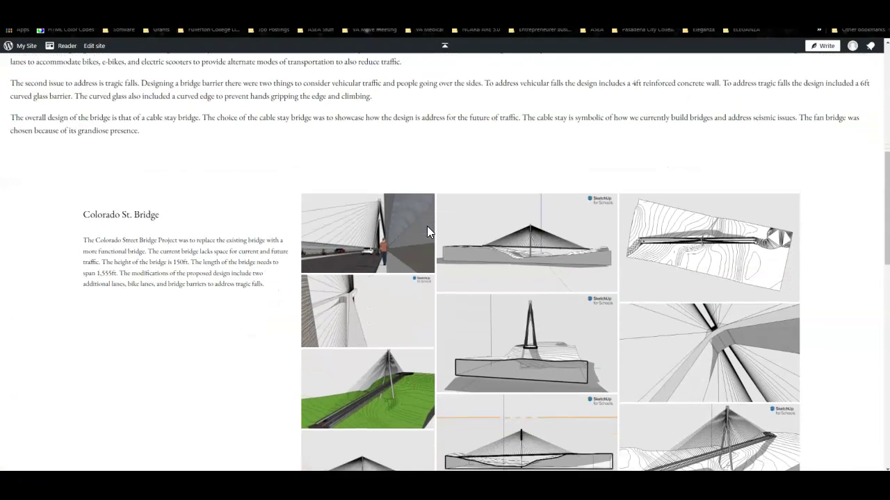
{"action": "left_click", "coordinate": [423, 185]}
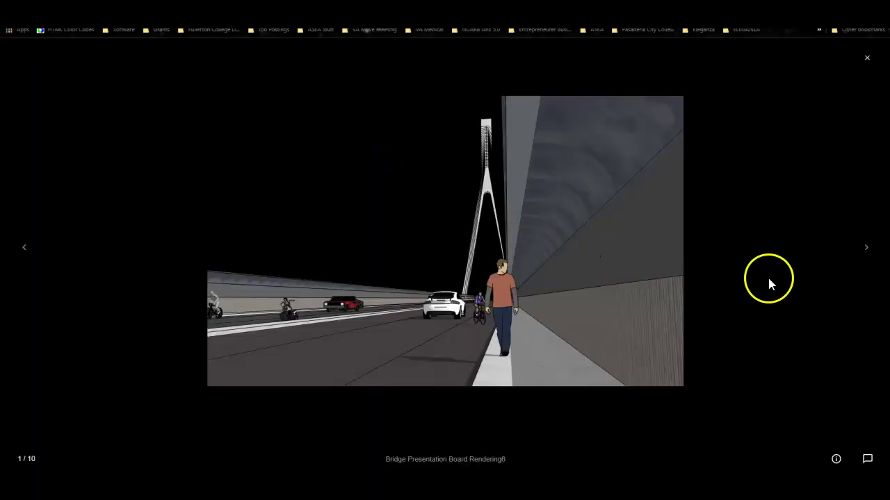
{"action": "left_click", "coordinate": [866, 257]}
{"action": "left_click", "coordinate": [867, 247]}
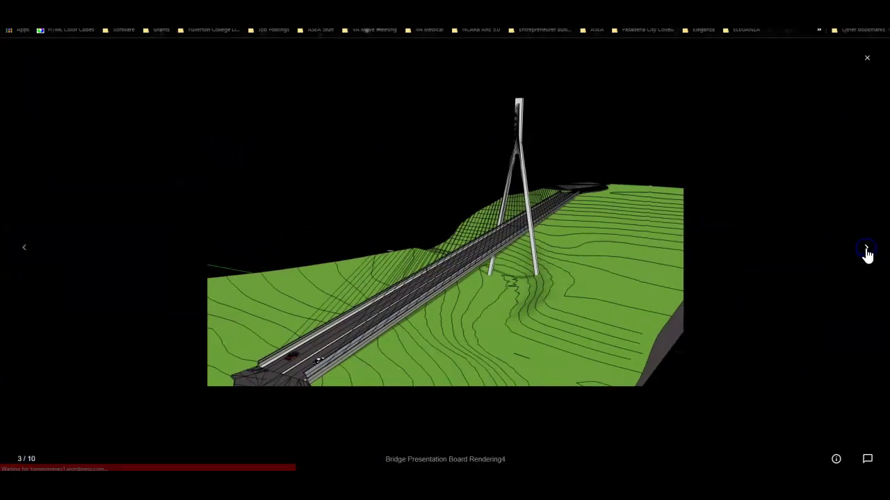
{"action": "left_click", "coordinate": [866, 242]}
{"action": "left_click", "coordinate": [867, 57]}
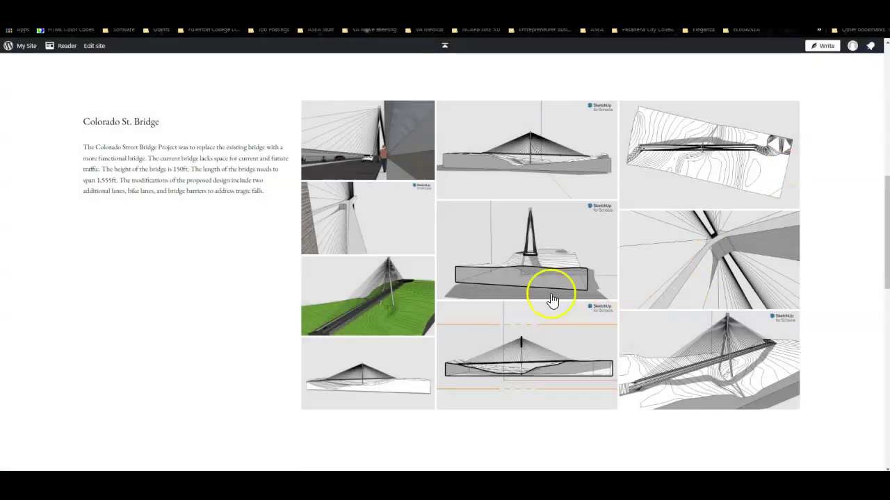
{"action": "scroll", "coordinate": [500, 240], "scroll_direction": "up", "scroll_amount": 6}
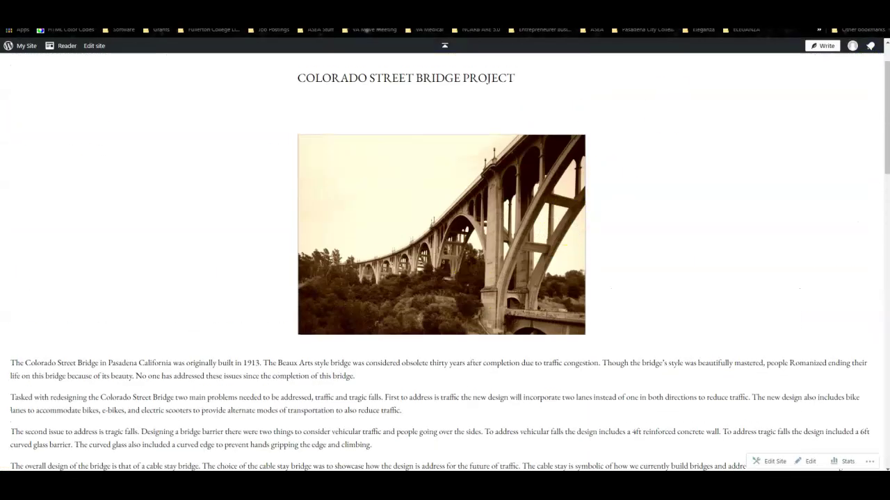
{"action": "key", "text": "ctrl+w"}
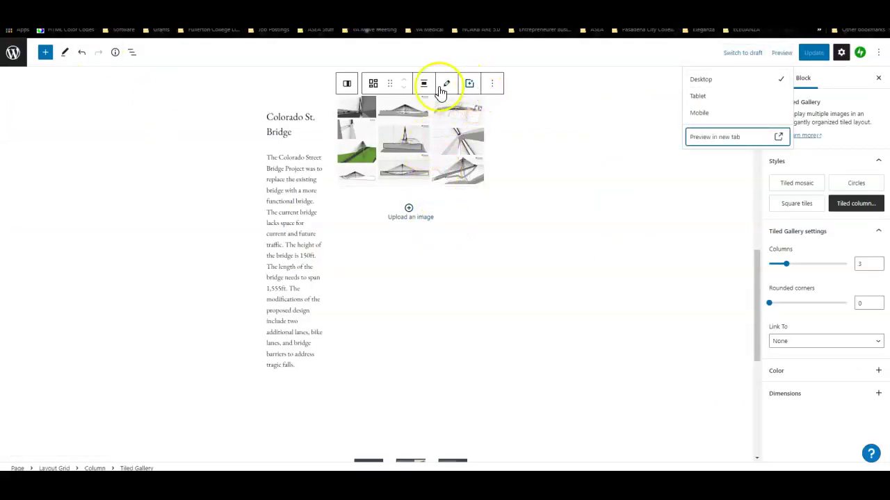
Apply the Circles style to the Colorado St. Bridge gallery, update the page, and view it live
{"action": "left_click", "coordinate": [372, 83]}
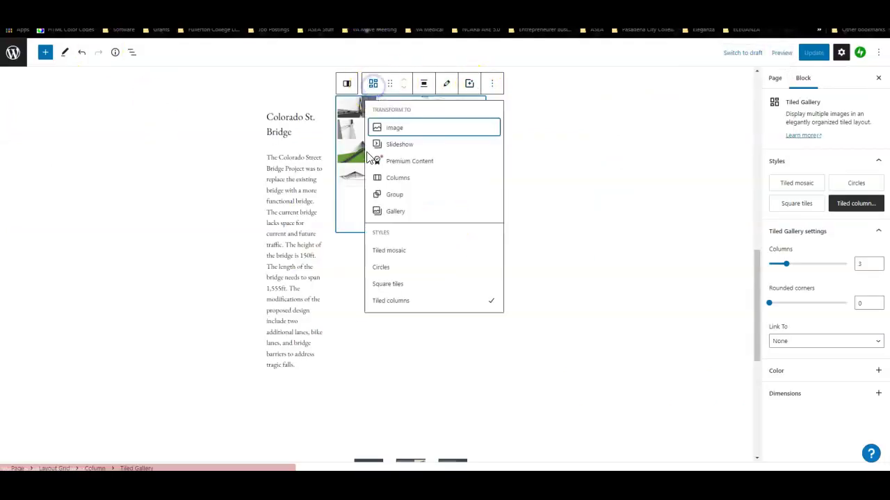
{"action": "left_click", "coordinate": [398, 268]}
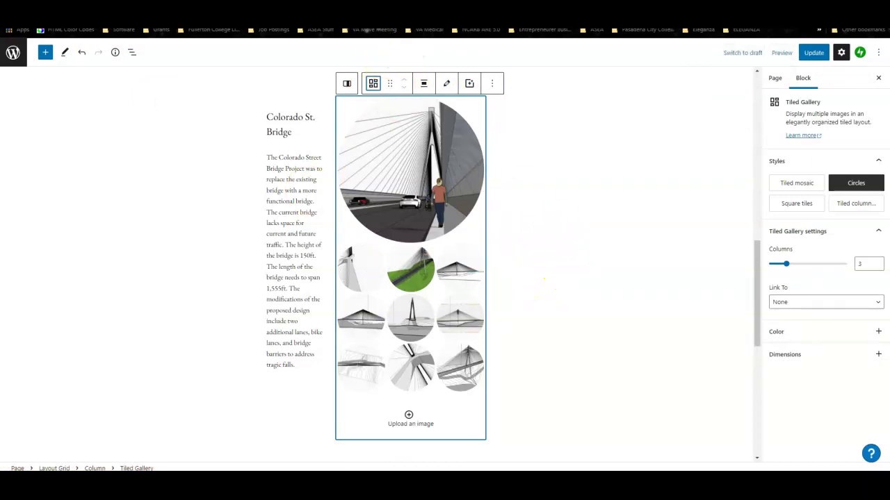
{"action": "left_click", "coordinate": [813, 53]}
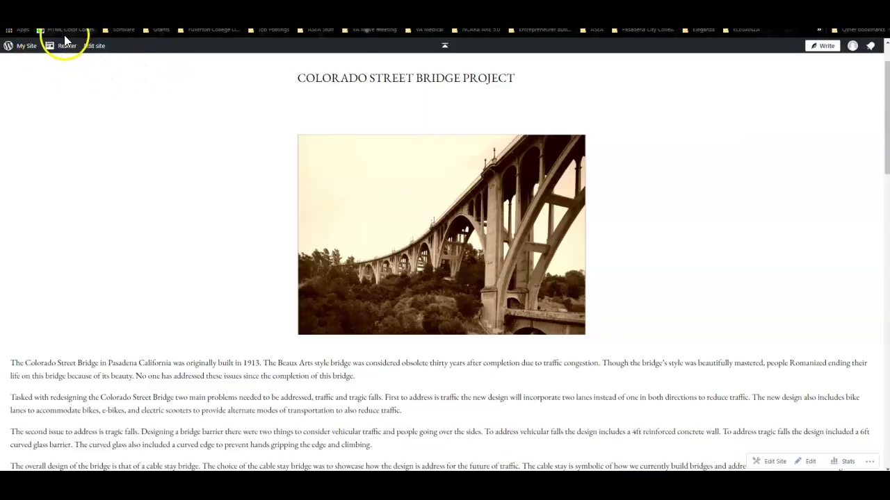
{"action": "scroll", "coordinate": [297, 256], "scroll_direction": "down", "scroll_amount": 1}
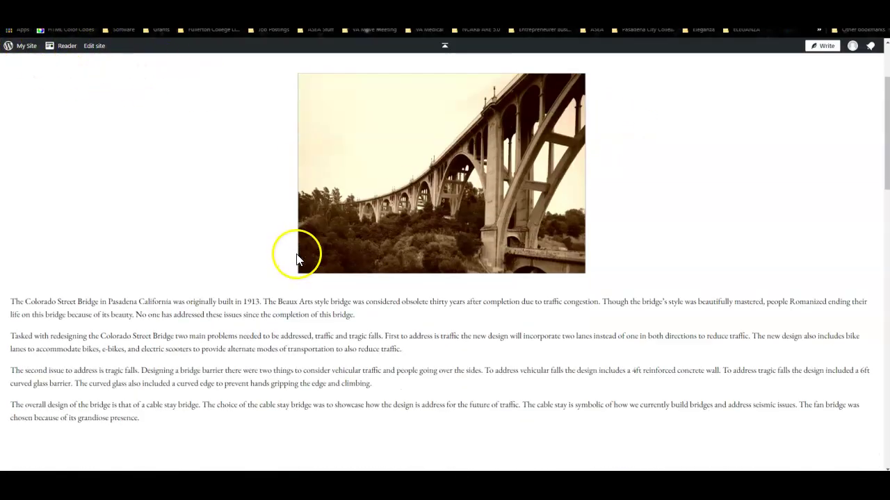
{"action": "scroll", "coordinate": [298, 258], "scroll_direction": "down", "scroll_amount": 2}
{"action": "scroll", "coordinate": [298, 258], "scroll_direction": "up", "scroll_amount": 4}
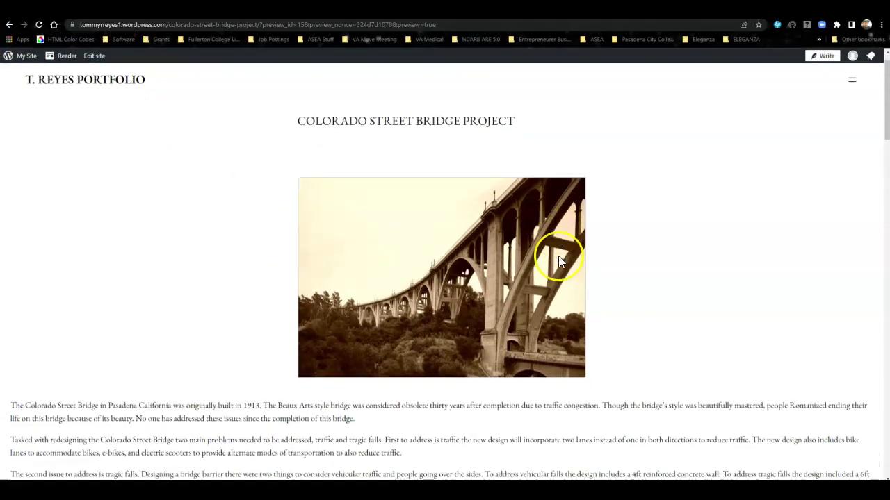
{"action": "scroll", "coordinate": [558, 257], "scroll_direction": "down", "scroll_amount": 10}
{"action": "scroll", "coordinate": [556, 257], "scroll_direction": "down", "scroll_amount": 15}
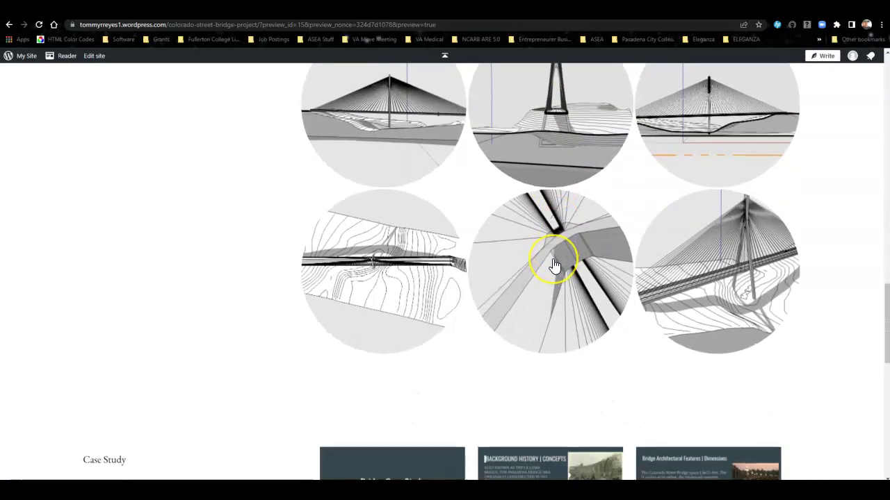
{"action": "scroll", "coordinate": [554, 266], "scroll_direction": "up", "scroll_amount": 8}
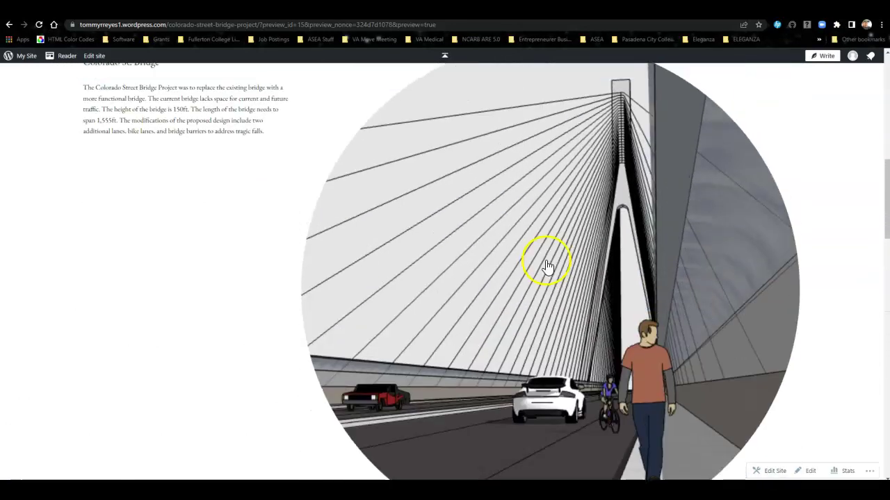
{"action": "left_click", "coordinate": [546, 264]}
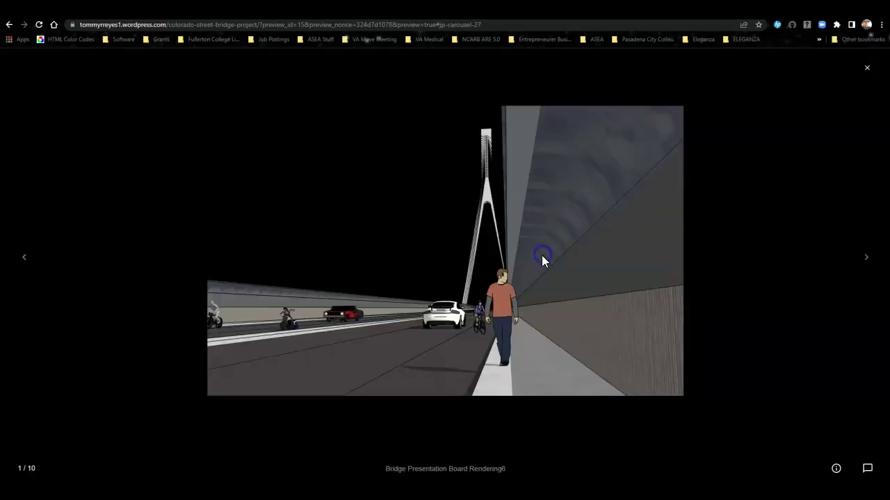
{"action": "left_click", "coordinate": [849, 261]}
{"action": "left_click", "coordinate": [866, 258]}
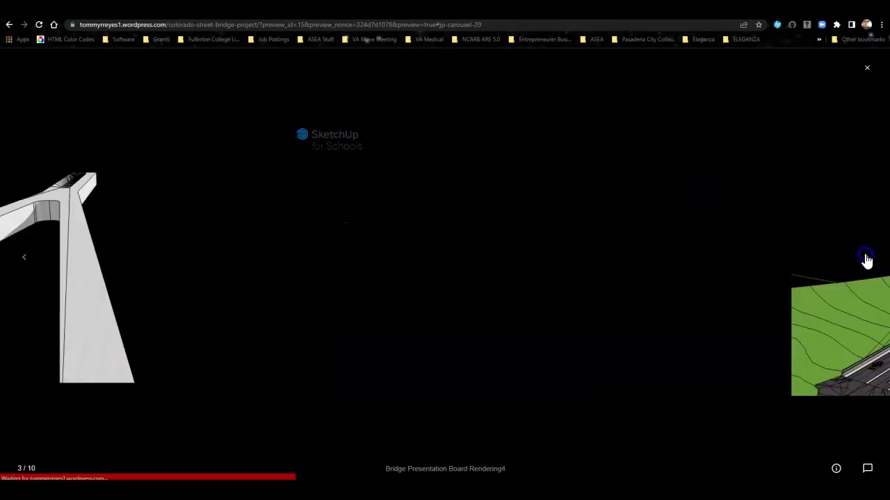
{"action": "left_click", "coordinate": [866, 258]}
{"action": "left_click", "coordinate": [866, 258]}
{"action": "left_click", "coordinate": [866, 260]}
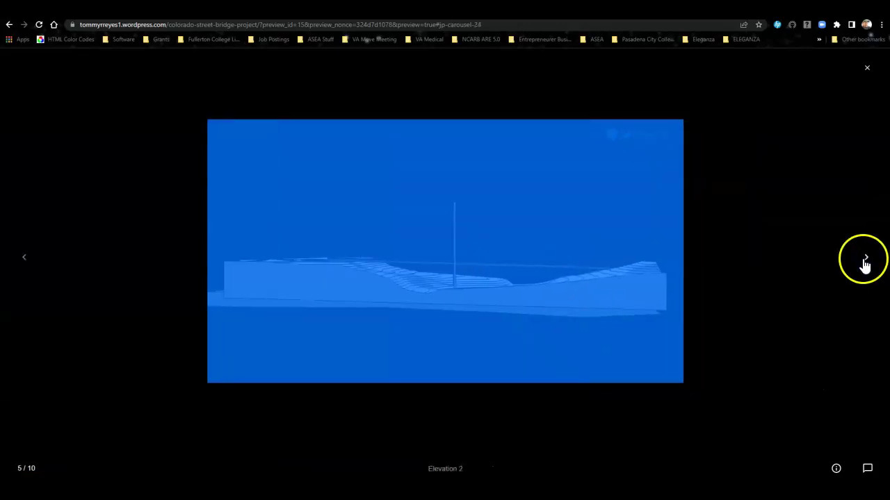
{"action": "left_click", "coordinate": [867, 69]}
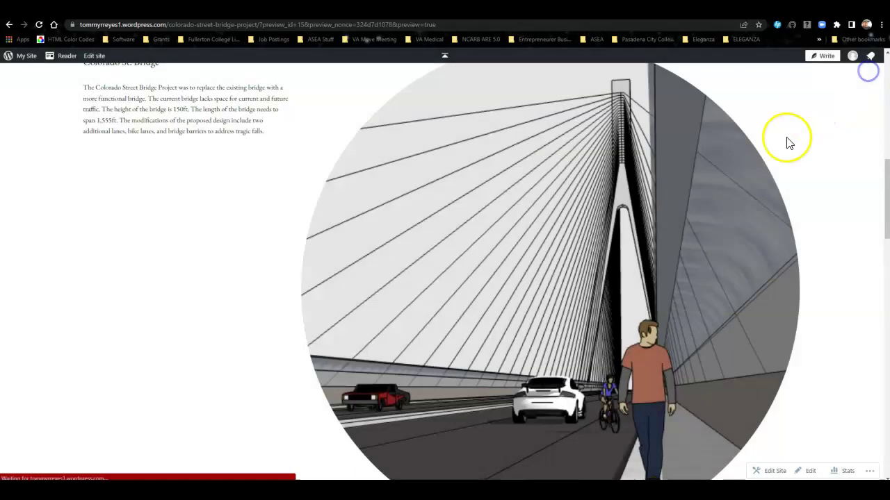
{"action": "scroll", "coordinate": [234, 236], "scroll_direction": "up", "scroll_amount": 10}
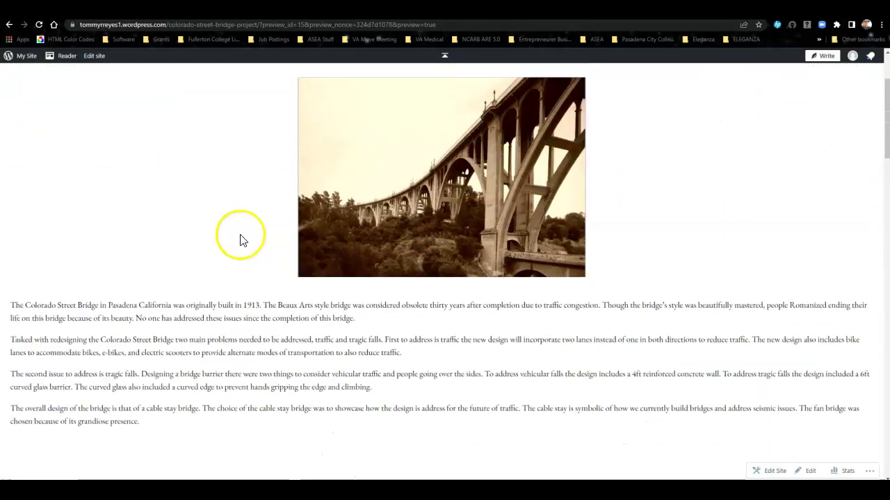
{"action": "scroll", "coordinate": [239, 241], "scroll_direction": "down", "scroll_amount": 10}
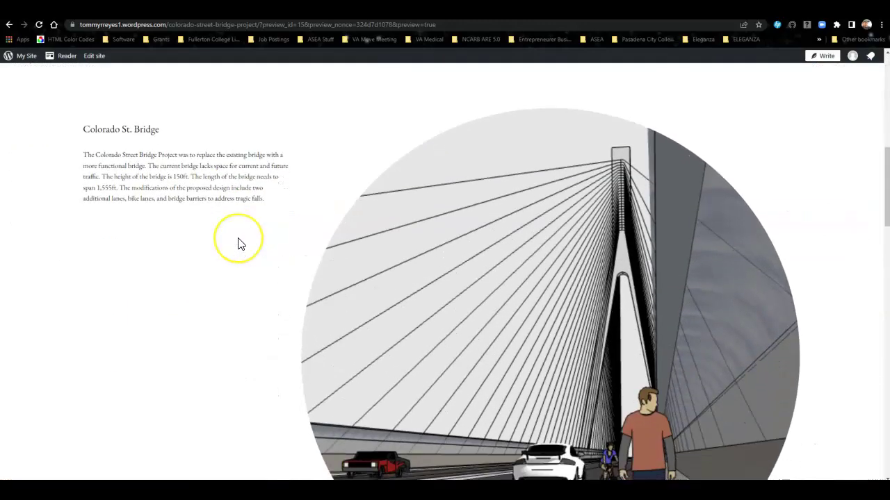
{"action": "scroll", "coordinate": [237, 244], "scroll_direction": "down", "scroll_amount": 10}
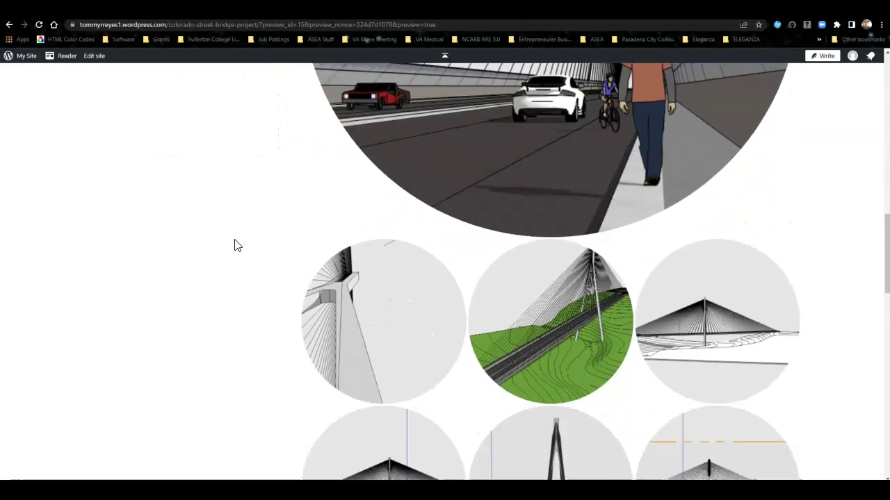
{"action": "scroll", "coordinate": [235, 246], "scroll_direction": "down", "scroll_amount": 4}
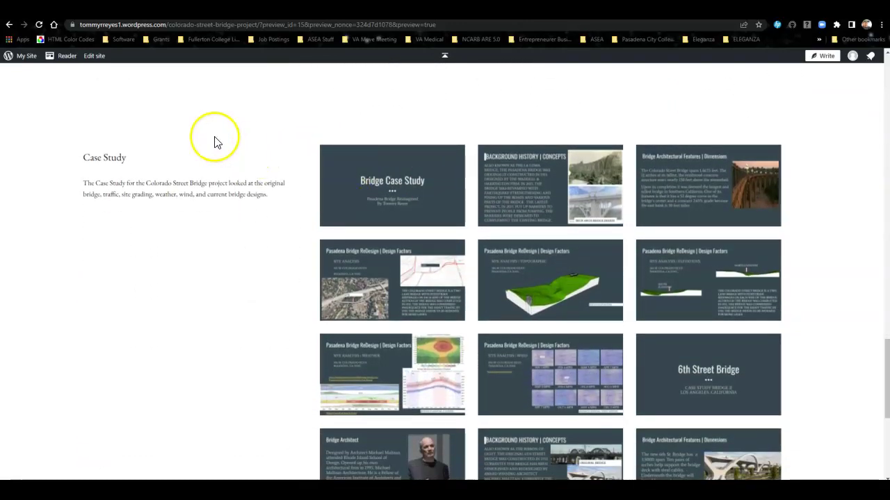
Close the live page tab and select the sepia bridge photo in the editor
{"action": "key", "text": "ctrl+w"}
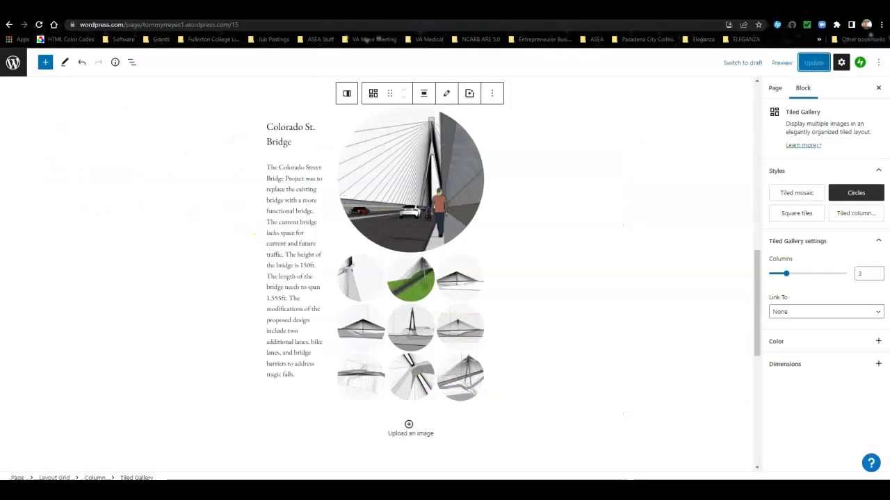
{"action": "scroll", "coordinate": [390, 358], "scroll_direction": "down", "scroll_amount": 5}
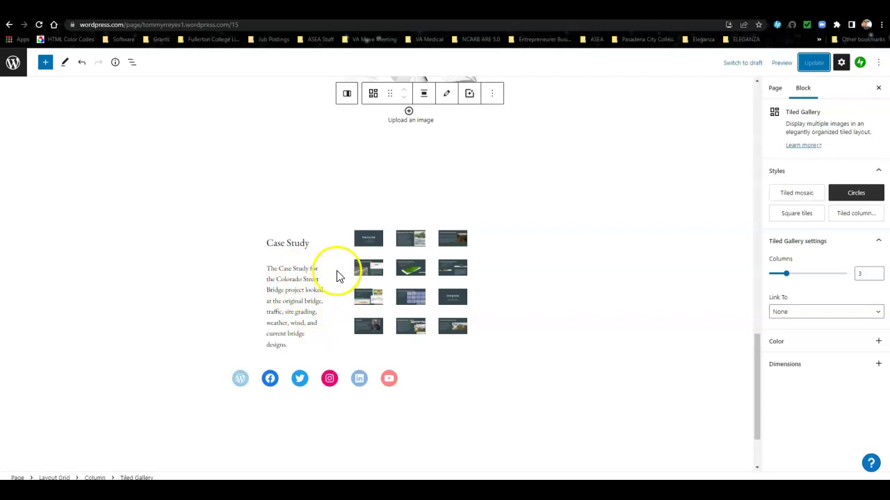
{"action": "scroll", "coordinate": [476, 347], "scroll_direction": "up", "scroll_amount": 8}
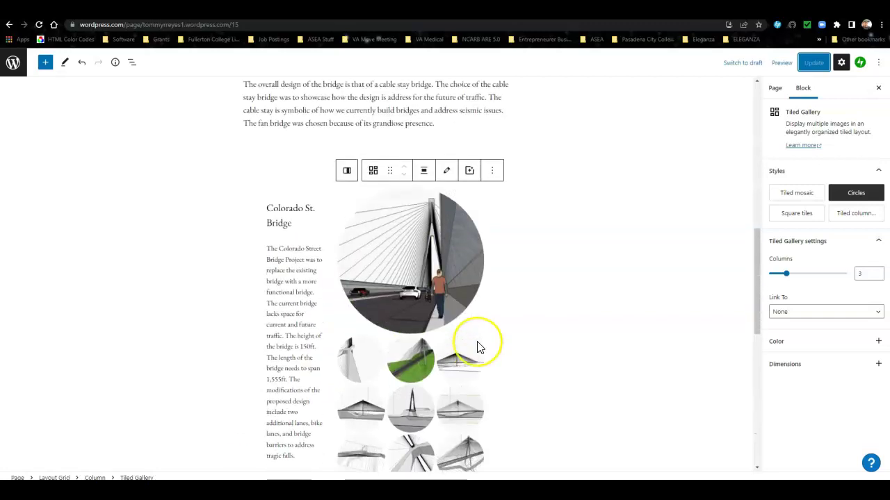
{"action": "scroll", "coordinate": [477, 345], "scroll_direction": "up", "scroll_amount": 5}
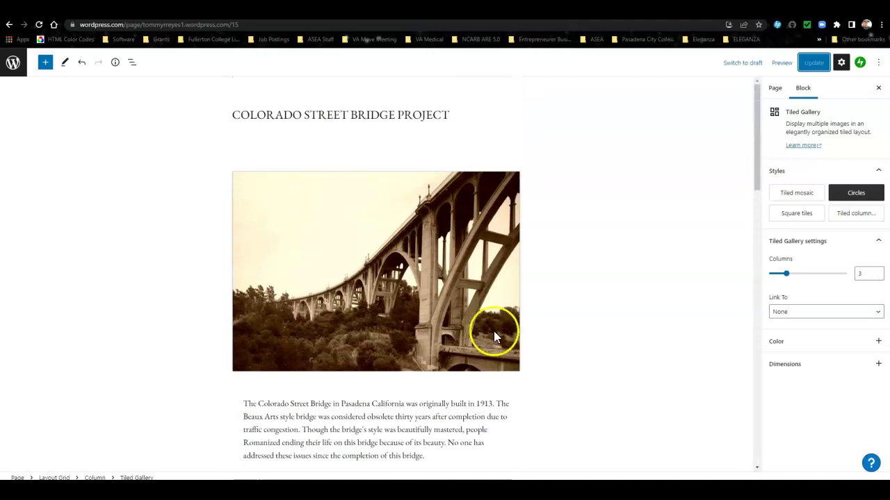
{"action": "left_click", "coordinate": [238, 181]}
{"action": "scroll", "coordinate": [288, 271], "scroll_direction": "down", "scroll_amount": 1}
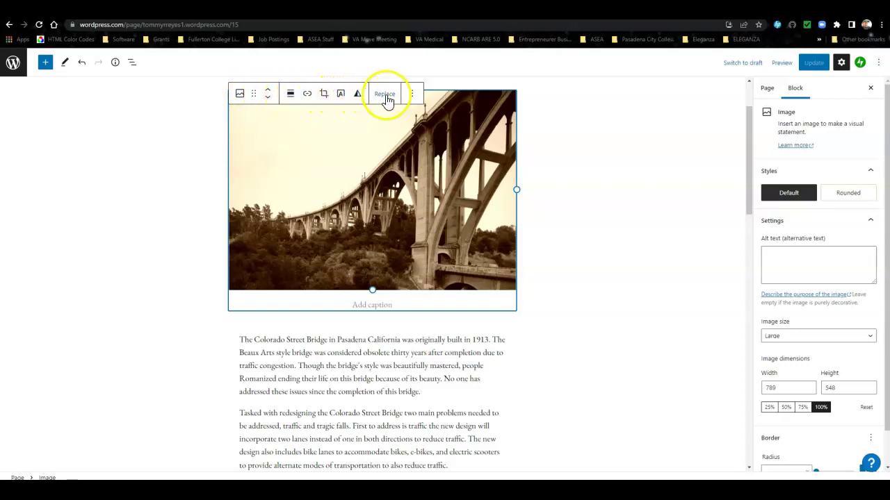
Click through the Case Study thumbnails and surrounding layout grid to locate the gallery block
{"action": "left_click", "coordinate": [581, 153]}
{"action": "scroll", "coordinate": [577, 243], "scroll_direction": "up", "scroll_amount": 2}
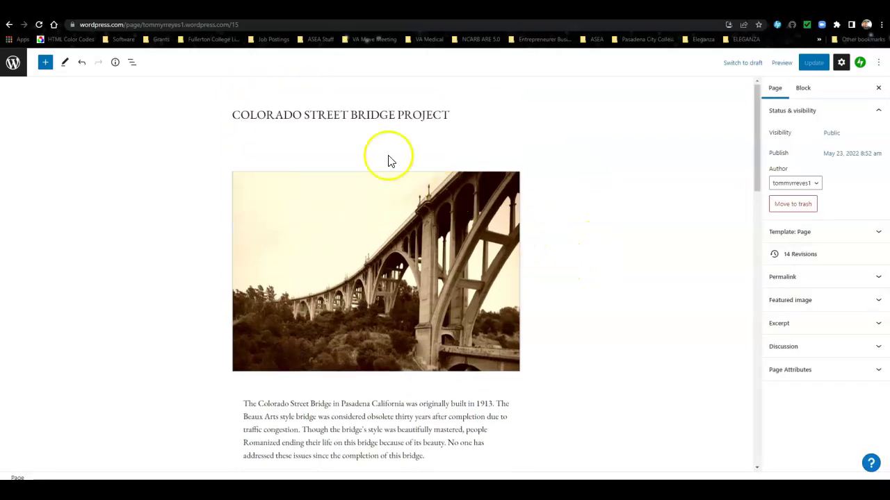
{"action": "scroll", "coordinate": [463, 165], "scroll_direction": "down", "scroll_amount": 15}
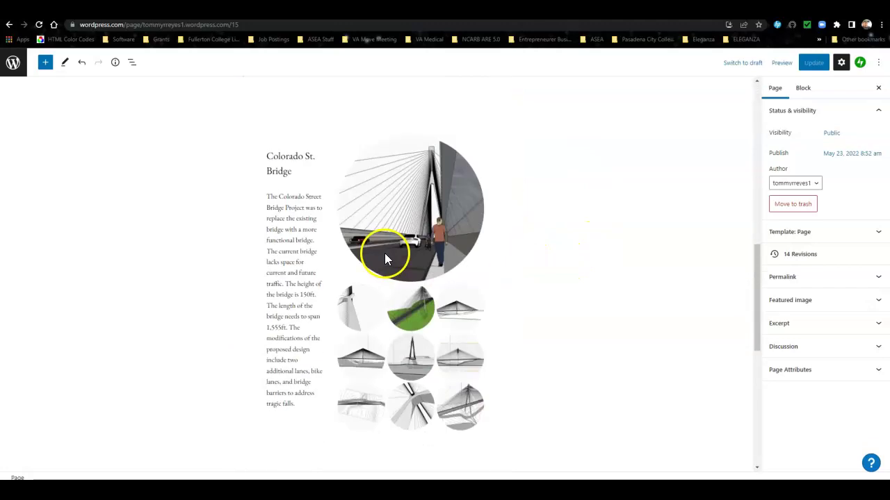
{"action": "left_click", "coordinate": [365, 187]}
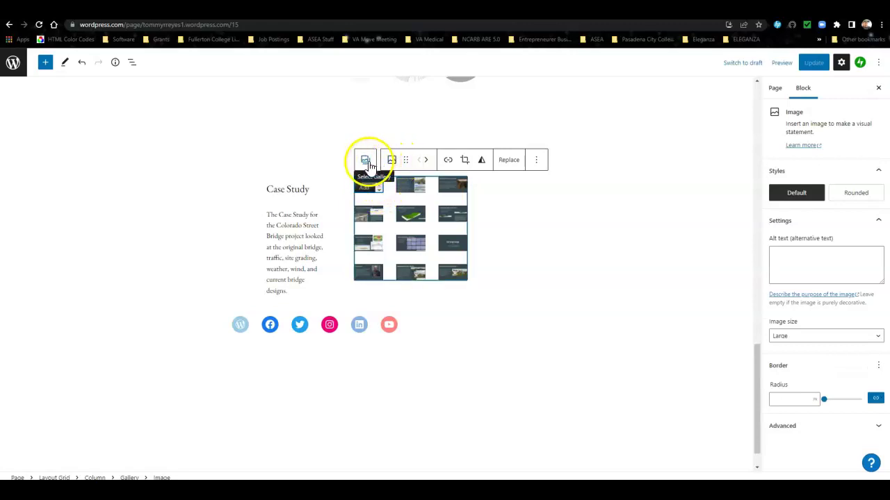
{"action": "left_click", "coordinate": [410, 216]}
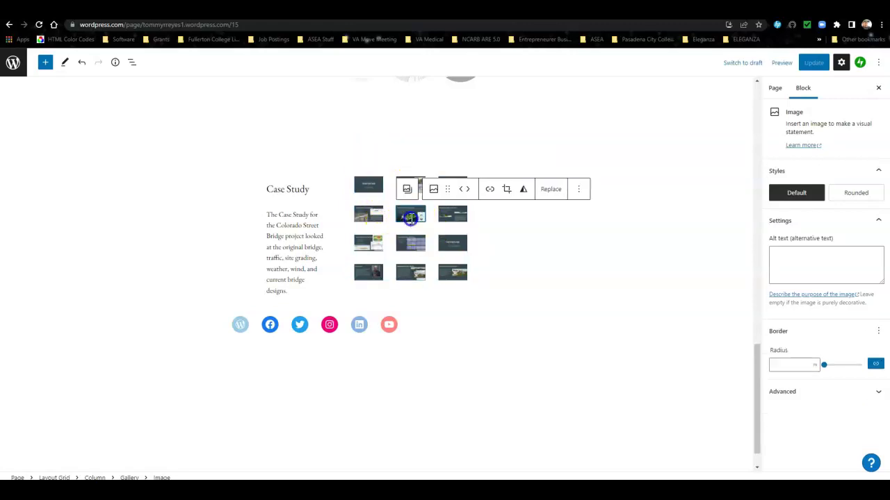
{"action": "left_click", "coordinate": [362, 185]}
{"action": "left_click", "coordinate": [549, 254]}
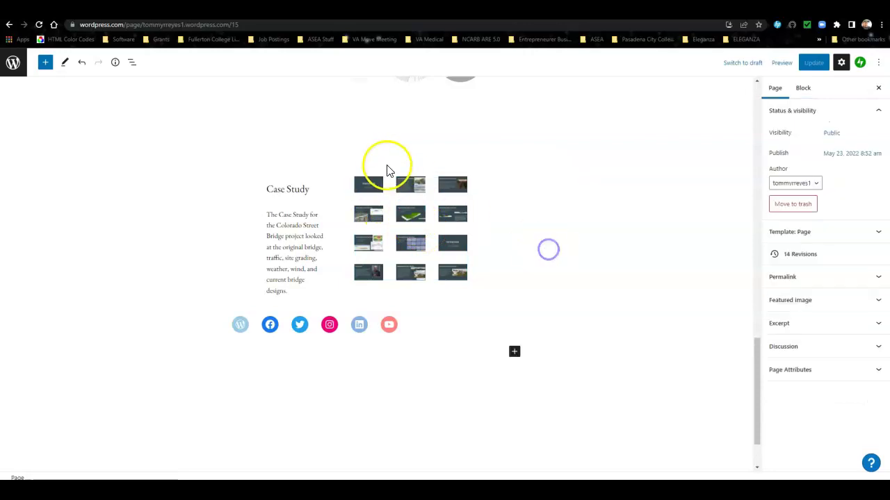
{"action": "left_click", "coordinate": [386, 167]}
Select the Case Study gallery and its column, then undo twice to restore tiled columns
{"action": "left_click", "coordinate": [366, 185]}
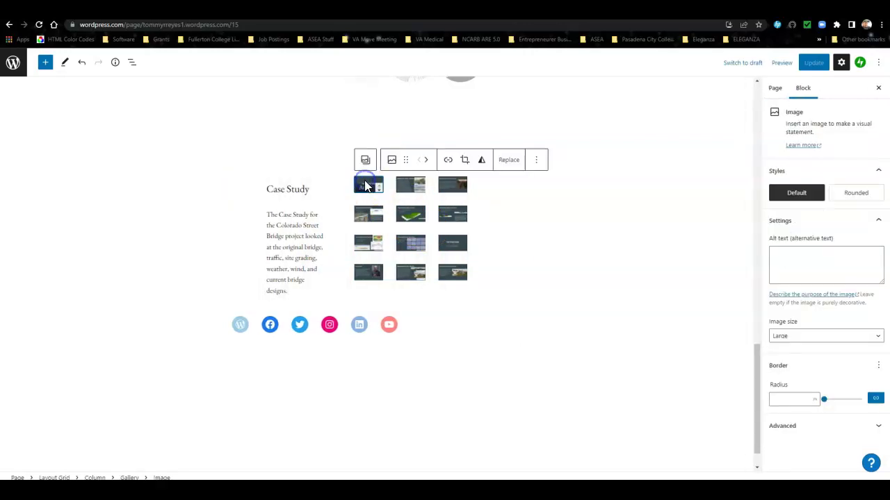
{"action": "left_click", "coordinate": [370, 162]}
{"action": "left_click", "coordinate": [374, 168]}
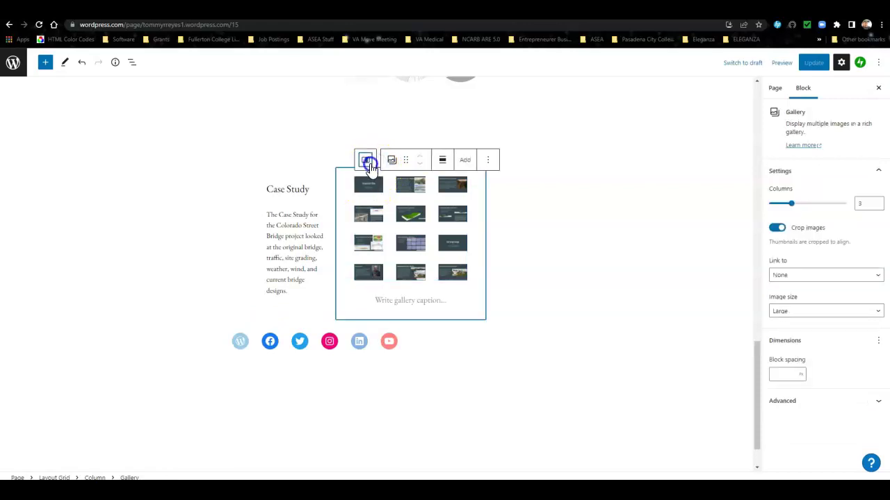
{"action": "left_click", "coordinate": [368, 163]}
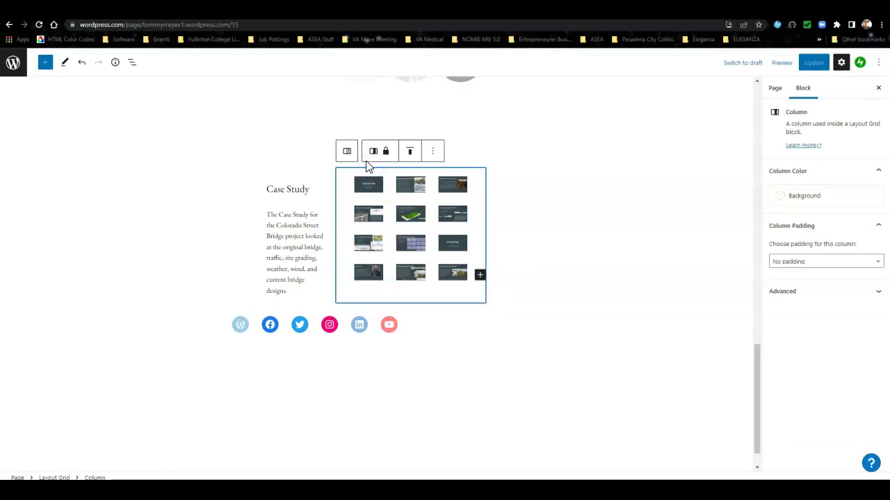
{"action": "left_click", "coordinate": [347, 152]}
{"action": "left_click", "coordinate": [421, 188]}
{"action": "left_click", "coordinate": [83, 63]}
{"action": "left_click", "coordinate": [82, 63]}
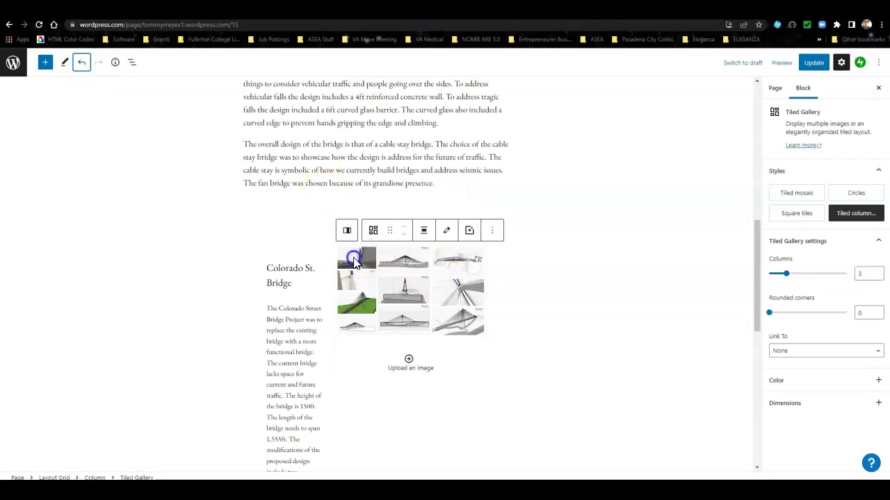
Reapply the Circles style to the bridge gallery and update the page
{"action": "left_click", "coordinate": [372, 230]}
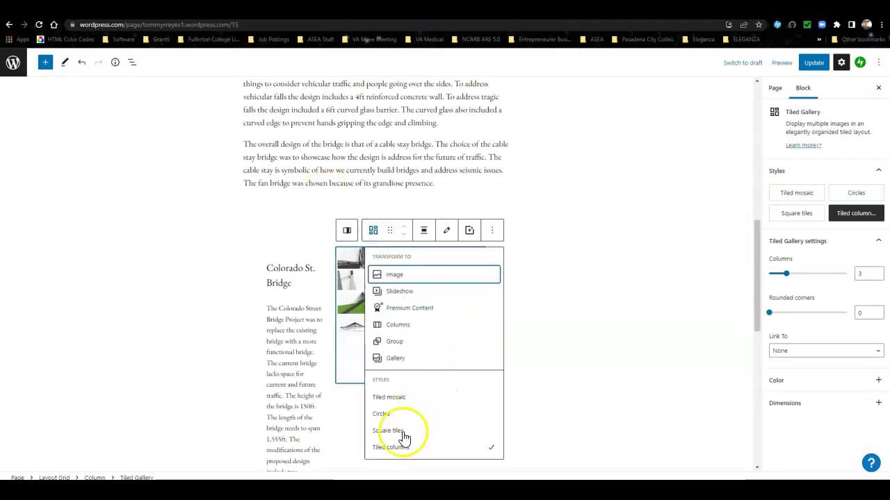
{"action": "left_click", "coordinate": [388, 415]}
{"action": "scroll", "coordinate": [520, 330], "scroll_direction": "down", "scroll_amount": 3}
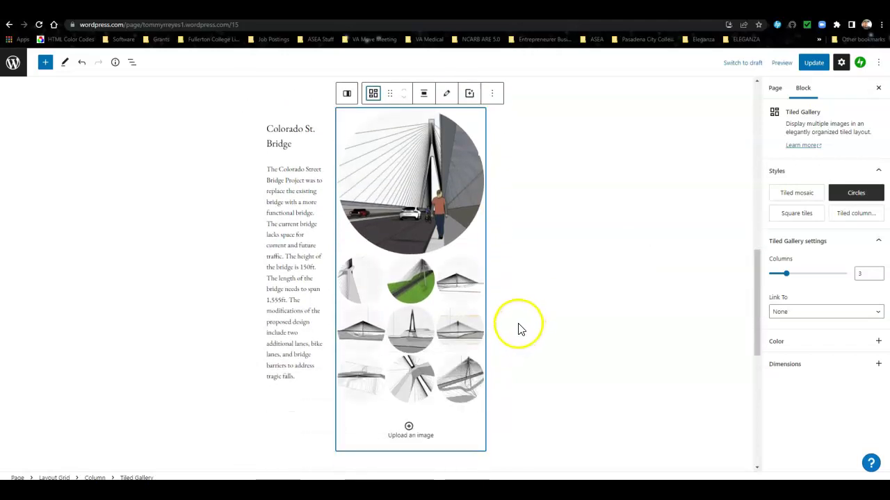
{"action": "left_click", "coordinate": [550, 308]}
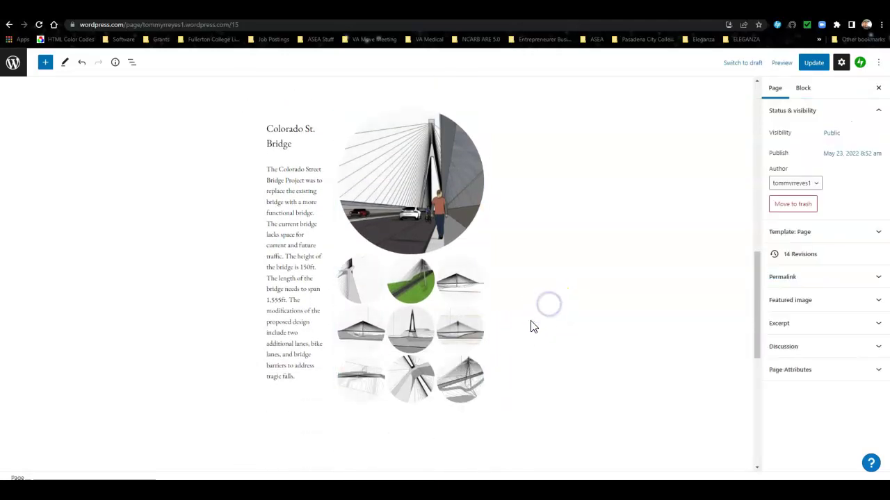
{"action": "scroll", "coordinate": [532, 325], "scroll_direction": "up", "scroll_amount": 4}
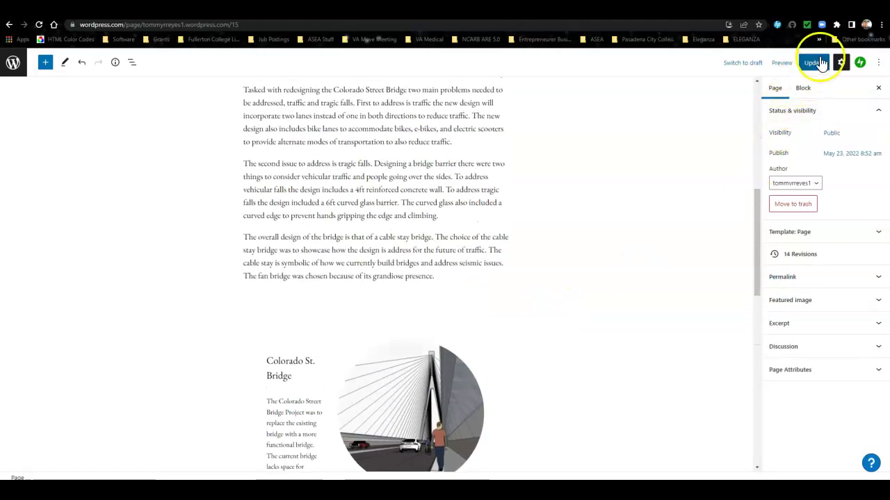
{"action": "left_click", "coordinate": [818, 62]}
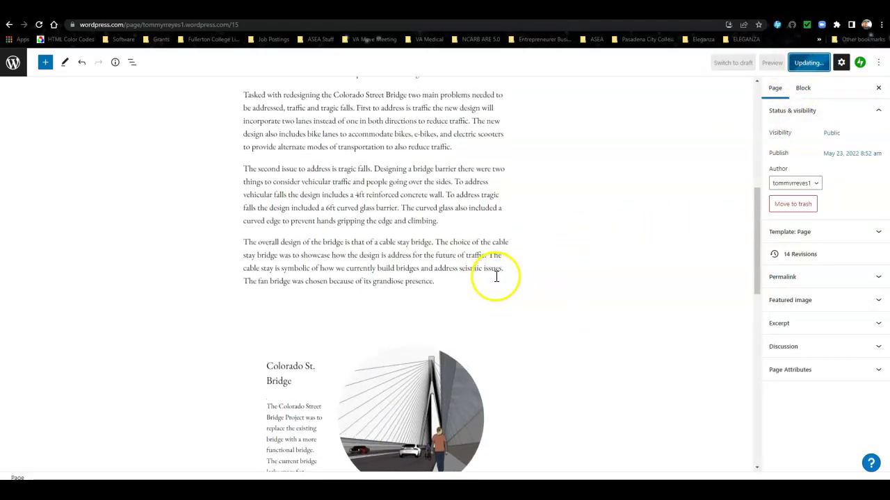
{"action": "scroll", "coordinate": [496, 278], "scroll_direction": "up", "scroll_amount": 5}
Convert the layout grid holding the bridge history paragraph into a Columns block
{"action": "scroll", "coordinate": [234, 147], "scroll_direction": "down", "scroll_amount": 4}
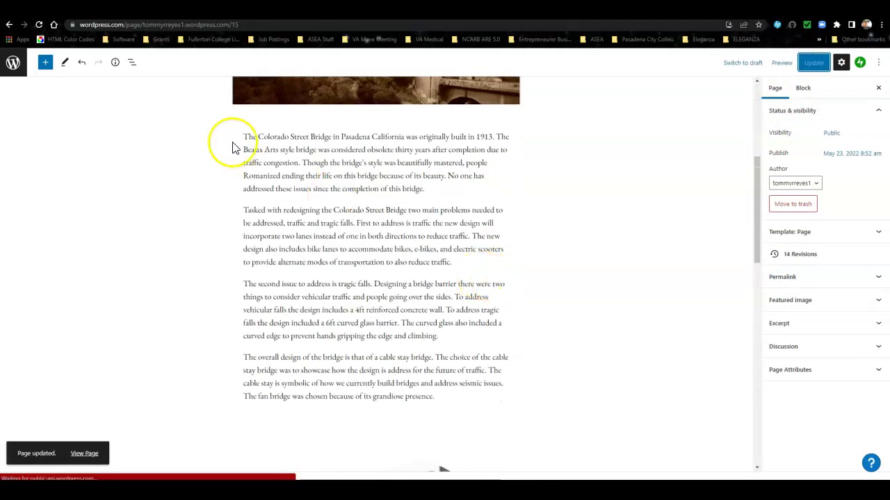
{"action": "left_click", "coordinate": [255, 138]}
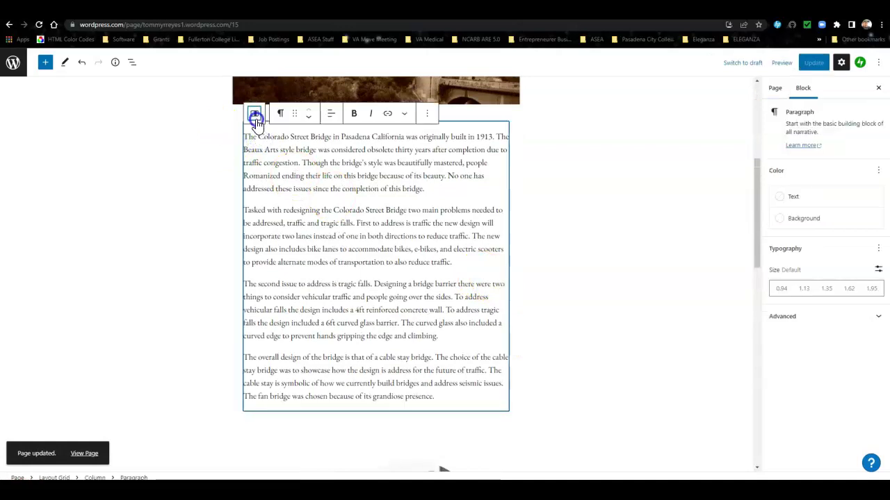
{"action": "left_click", "coordinate": [255, 117]}
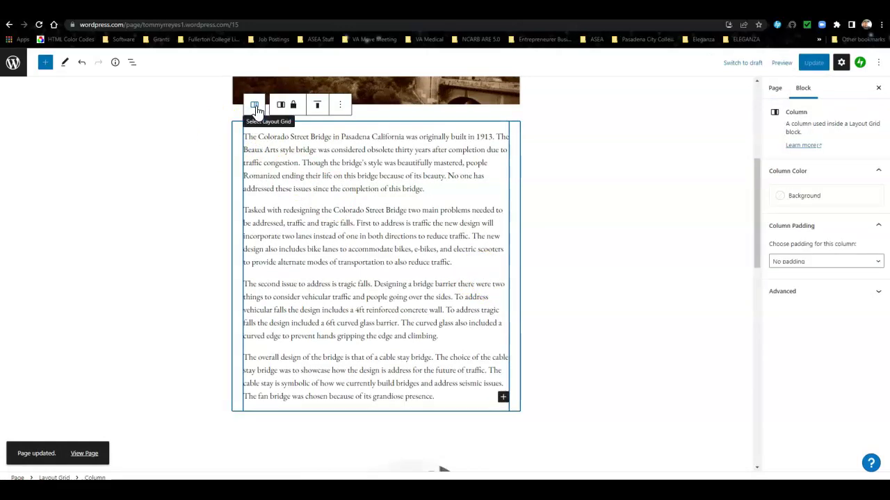
{"action": "left_click", "coordinate": [255, 105]}
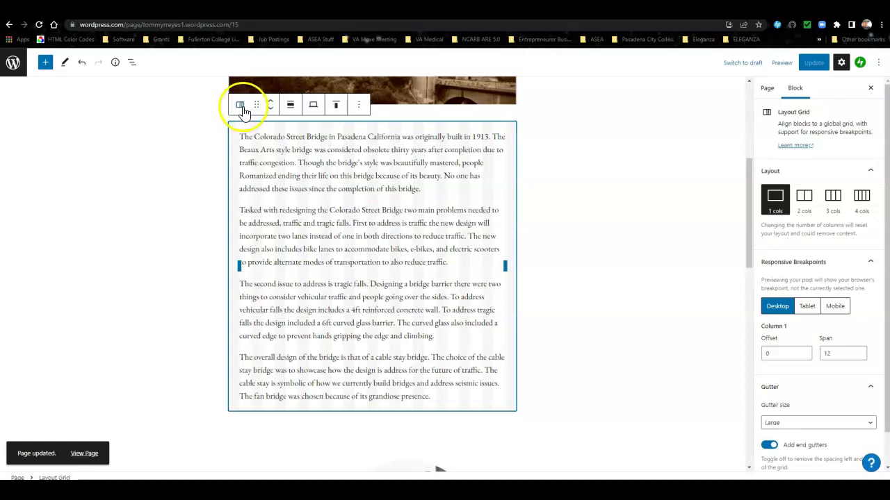
{"action": "left_click", "coordinate": [240, 105]}
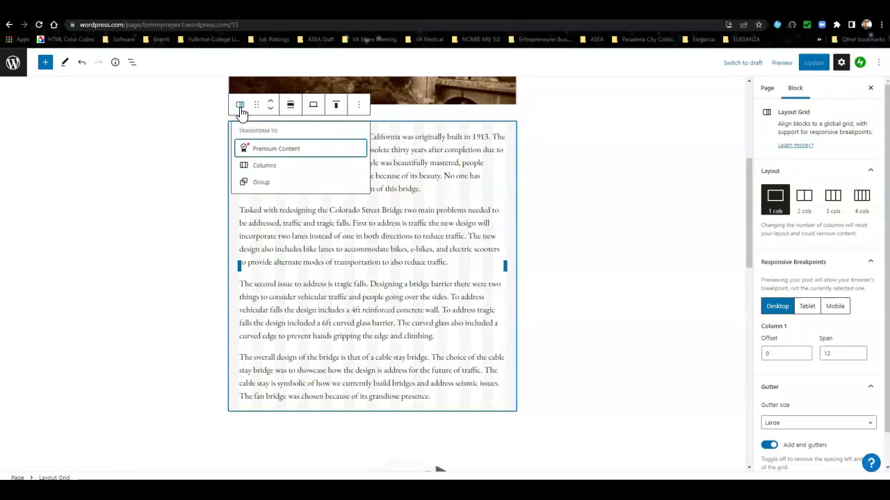
{"action": "left_click", "coordinate": [248, 165]}
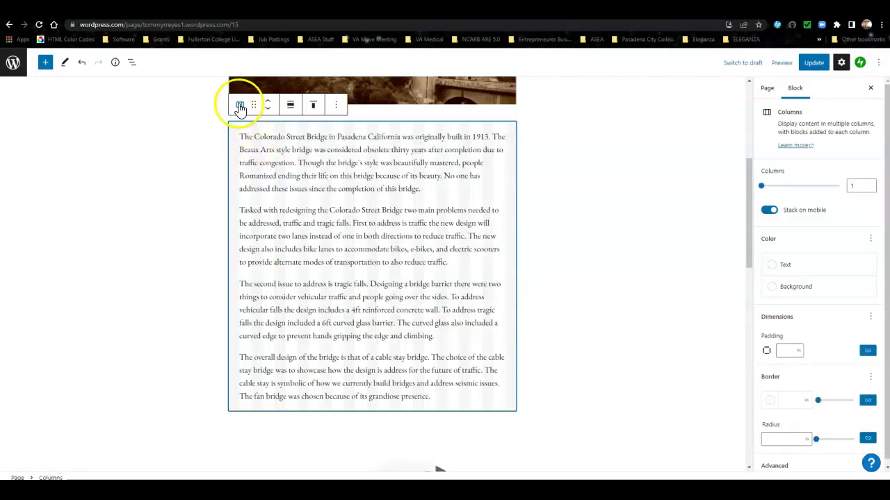
{"action": "left_click", "coordinate": [614, 269]}
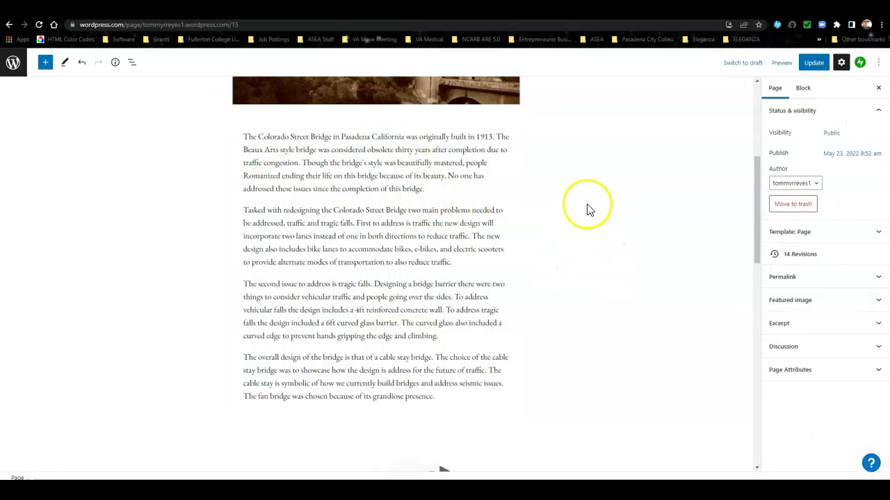
Convert the Colorado St. Bridge section's layout grid into a Columns block
{"action": "scroll", "coordinate": [566, 324], "scroll_direction": "down", "scroll_amount": 4}
{"action": "left_click", "coordinate": [284, 286]}
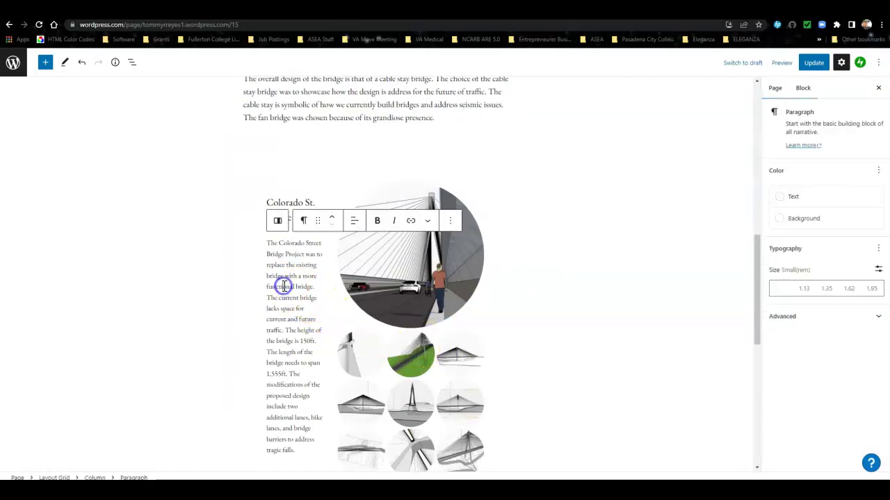
{"action": "left_click", "coordinate": [278, 222]}
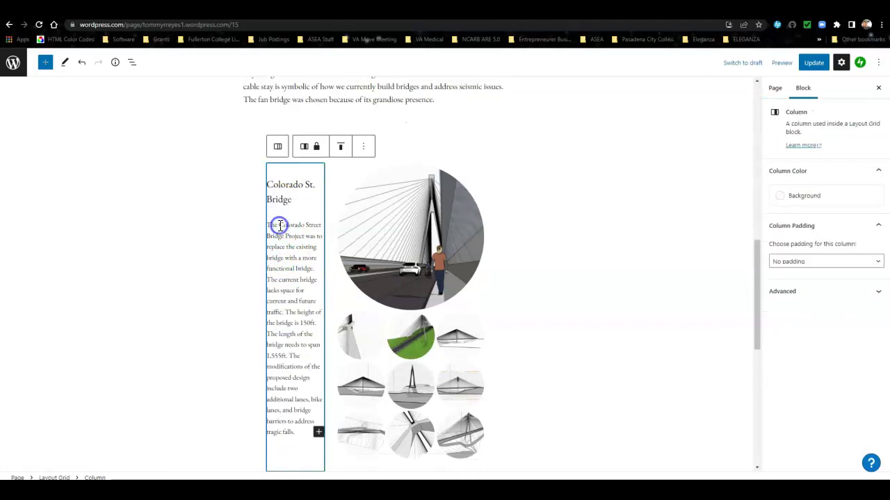
{"action": "left_click", "coordinate": [277, 147]}
{"action": "left_click", "coordinate": [239, 147]}
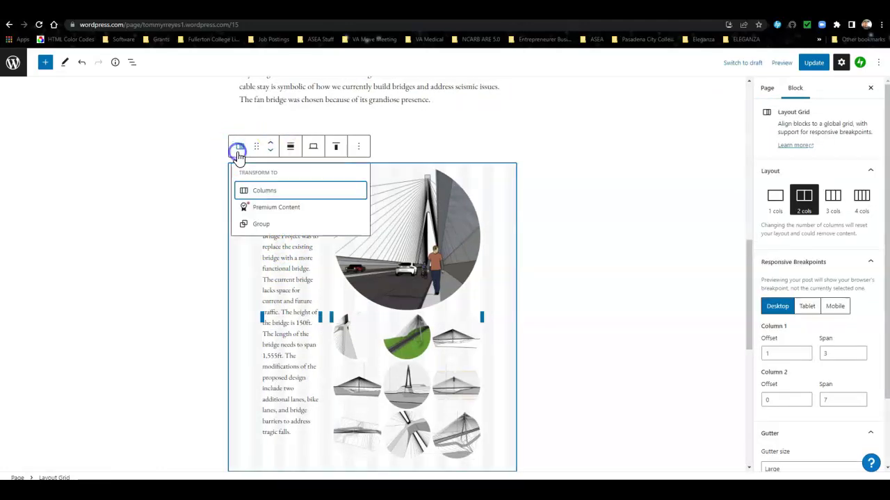
{"action": "left_click", "coordinate": [255, 197]}
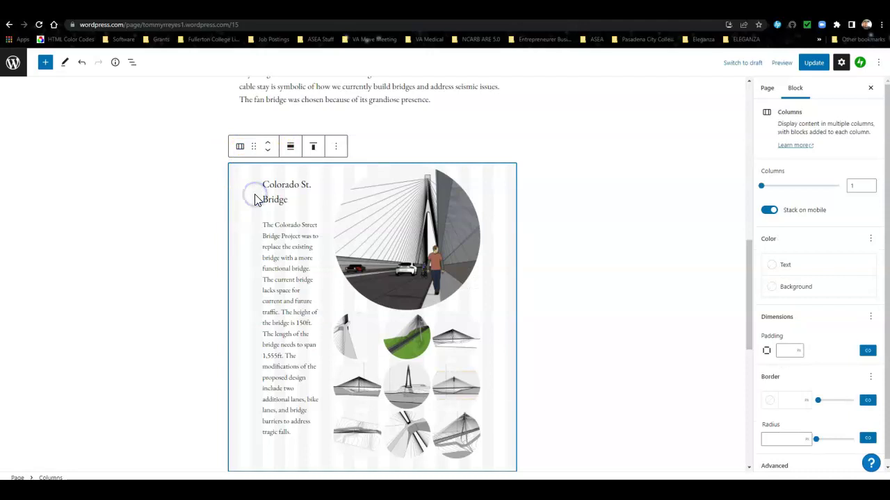
{"action": "left_click", "coordinate": [239, 147]}
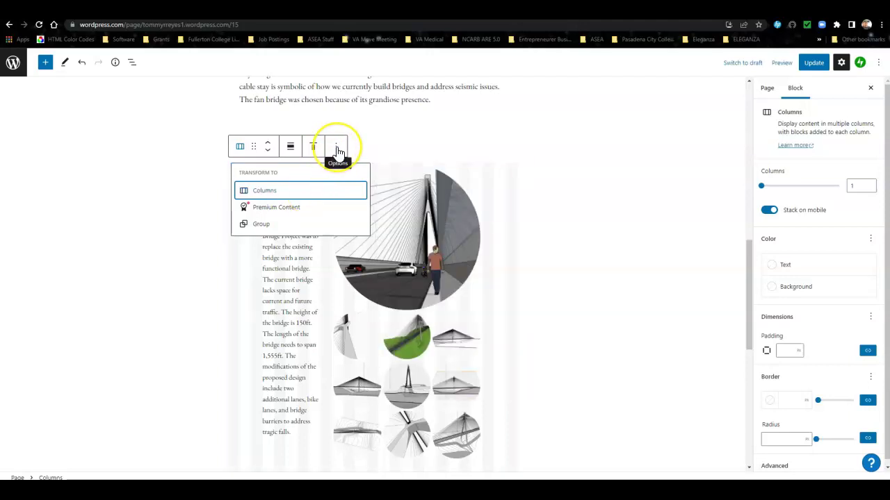
{"action": "left_click", "coordinate": [466, 146]}
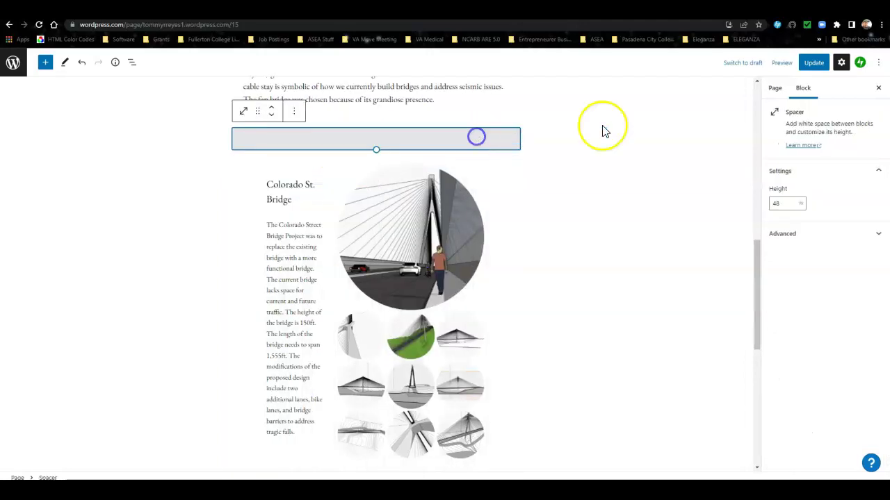
Update the page, check the galleries in the preview, and return to the editor
{"action": "left_click", "coordinate": [816, 64]}
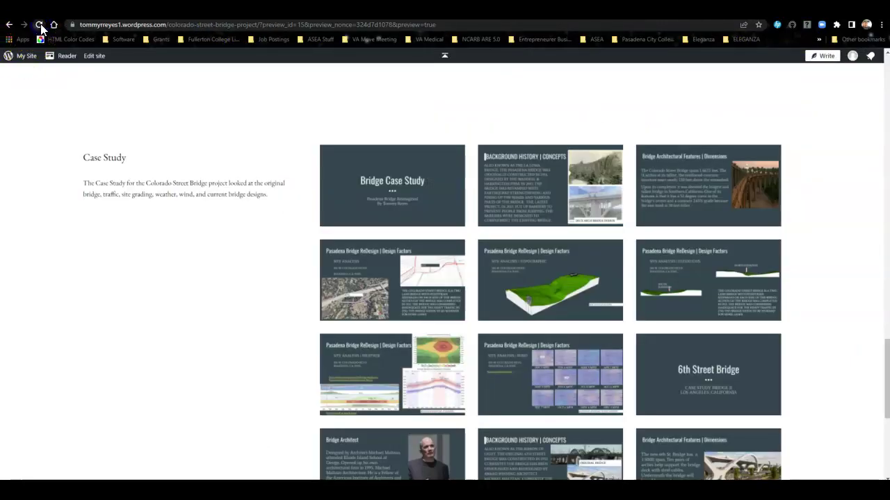
{"action": "scroll", "coordinate": [410, 316], "scroll_direction": "up", "scroll_amount": 4}
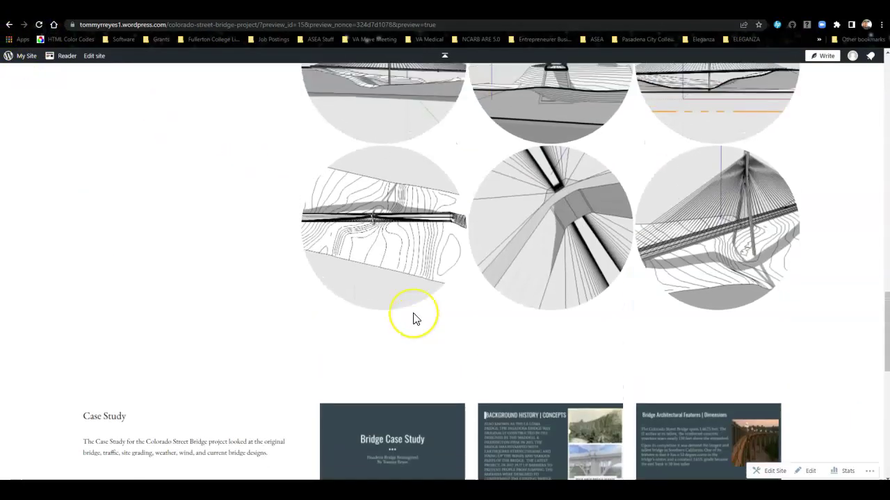
{"action": "scroll", "coordinate": [413, 314], "scroll_direction": "up", "scroll_amount": 10}
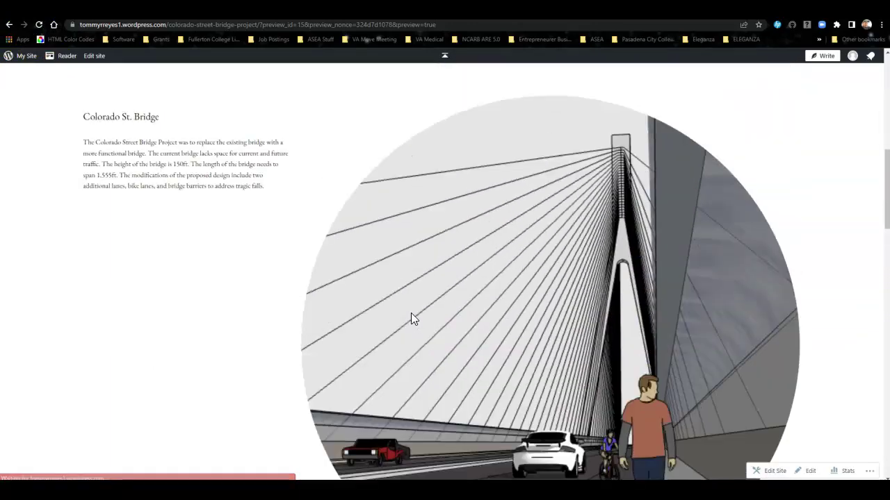
{"action": "scroll", "coordinate": [410, 318], "scroll_direction": "up", "scroll_amount": 4}
{"action": "scroll", "coordinate": [405, 321], "scroll_direction": "down", "scroll_amount": 12}
{"action": "left_click", "coordinate": [109, 52]}
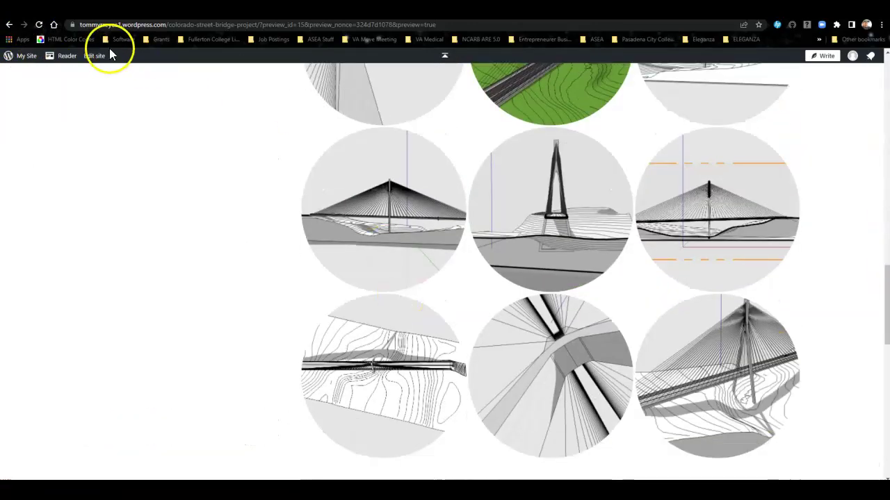
Select the whole Case Study slide gallery block
{"action": "scroll", "coordinate": [417, 292], "scroll_direction": "down", "scroll_amount": 8}
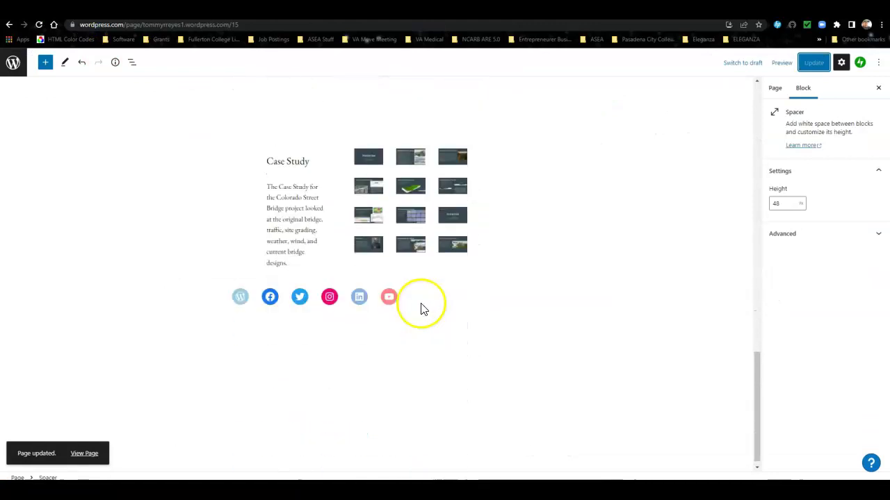
{"action": "scroll", "coordinate": [417, 302], "scroll_direction": "up", "scroll_amount": 1}
{"action": "left_click", "coordinate": [368, 275]}
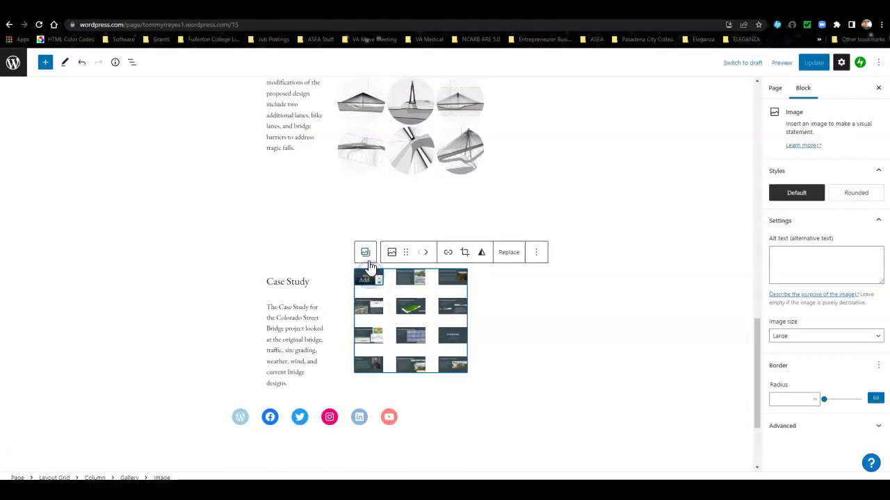
{"action": "left_click", "coordinate": [453, 280]}
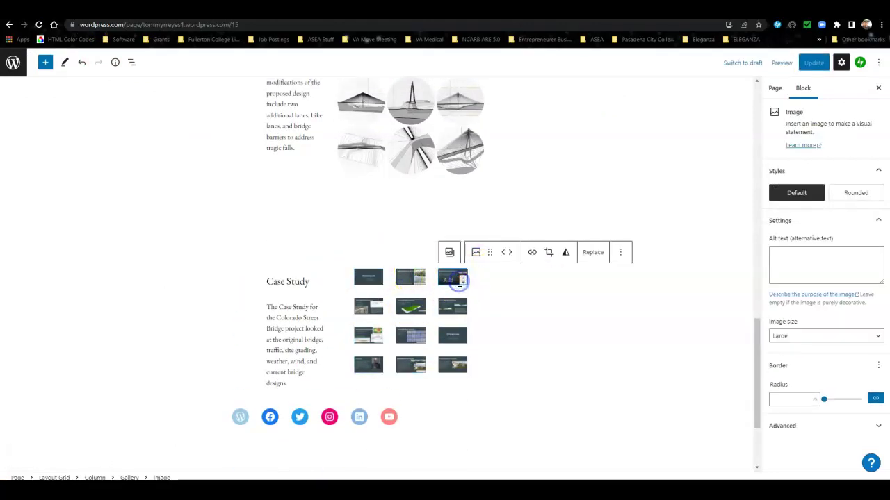
{"action": "left_click", "coordinate": [393, 264]}
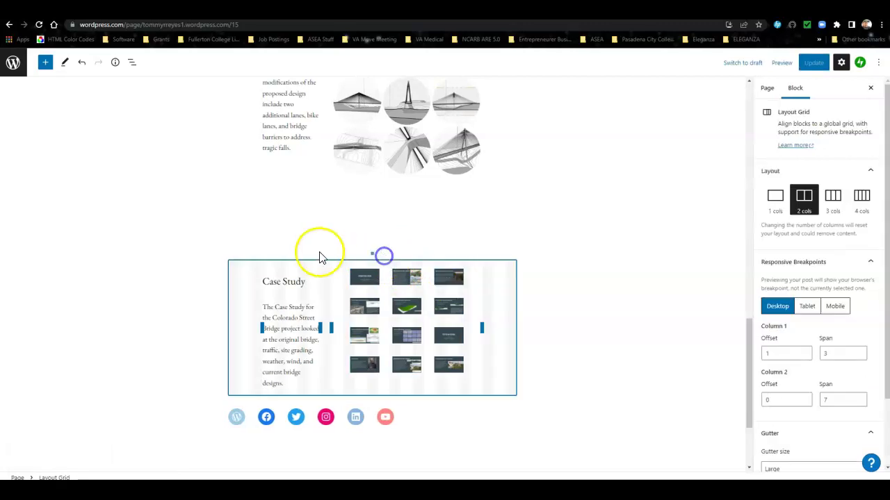
{"action": "left_click", "coordinate": [359, 275]}
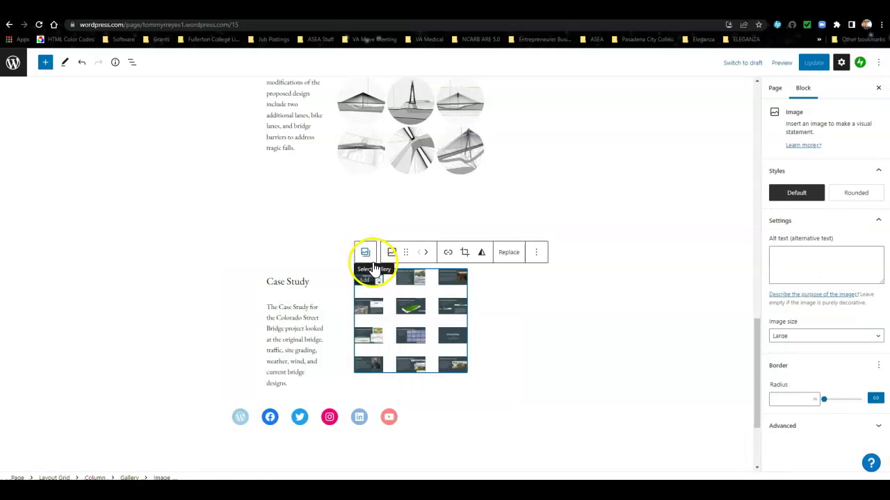
{"action": "left_click", "coordinate": [394, 268]}
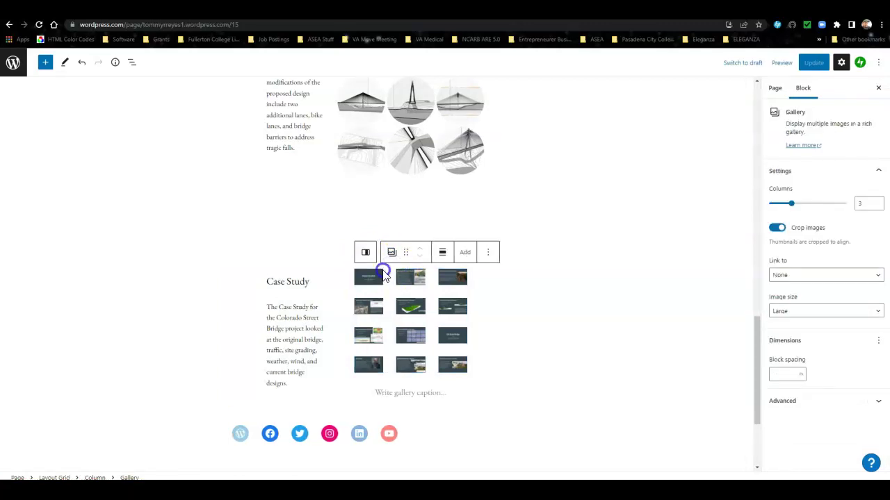
{"action": "left_click", "coordinate": [382, 273]}
{"action": "left_click", "coordinate": [390, 273]}
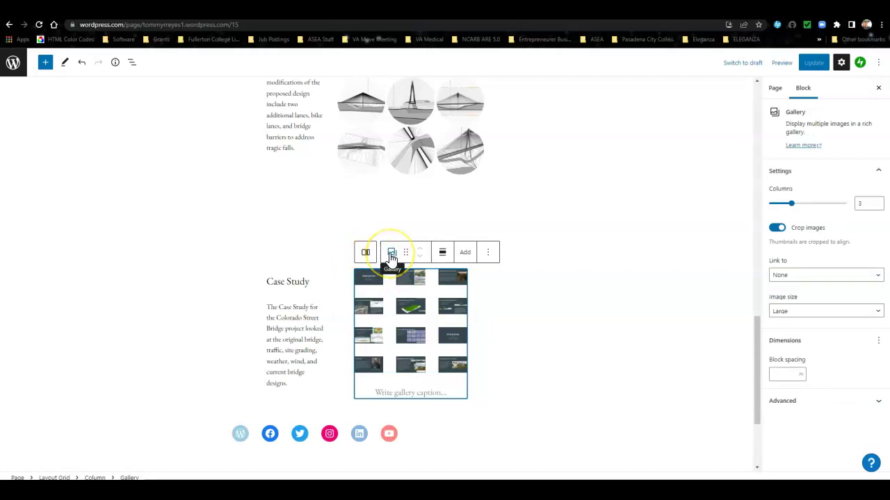
Convert the Case Study gallery to a Tiled Gallery with Circles style and update the page
{"action": "left_click", "coordinate": [391, 254]}
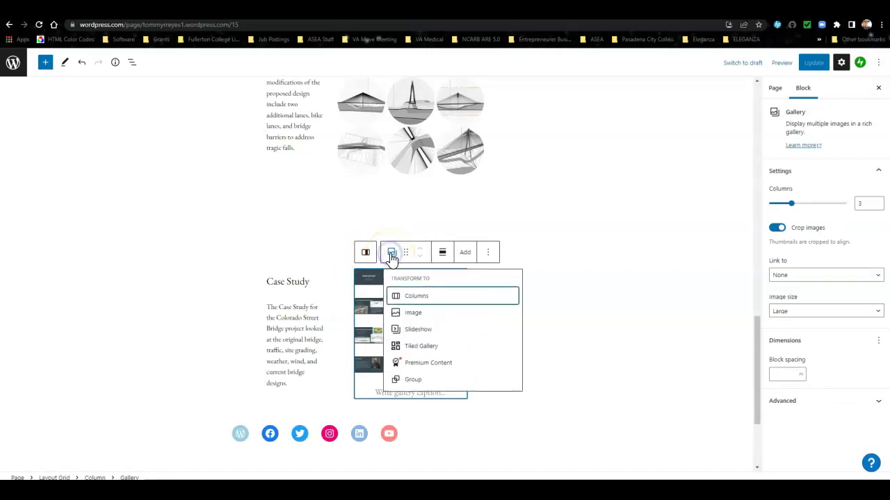
{"action": "left_click", "coordinate": [422, 350]}
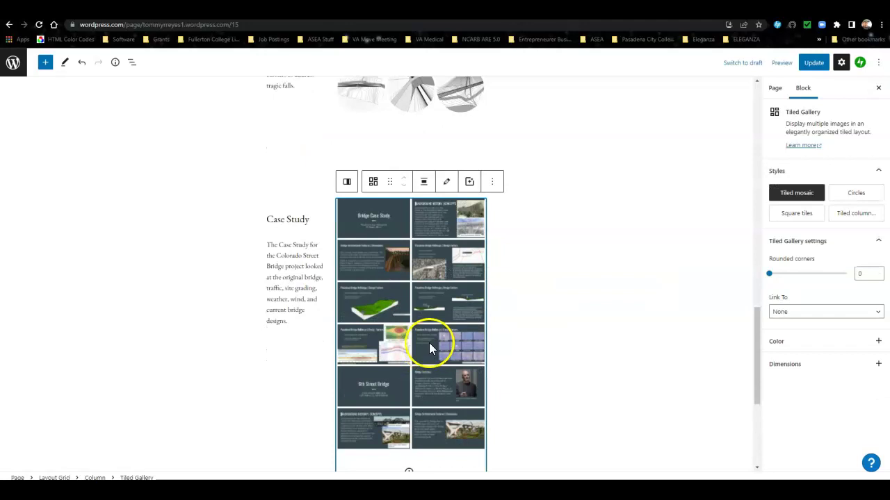
{"action": "left_click", "coordinate": [371, 182]}
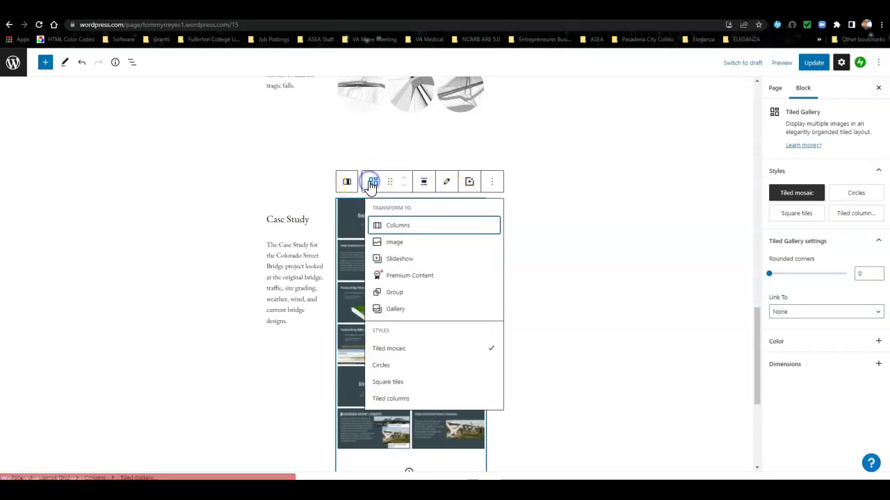
{"action": "left_click", "coordinate": [386, 366]}
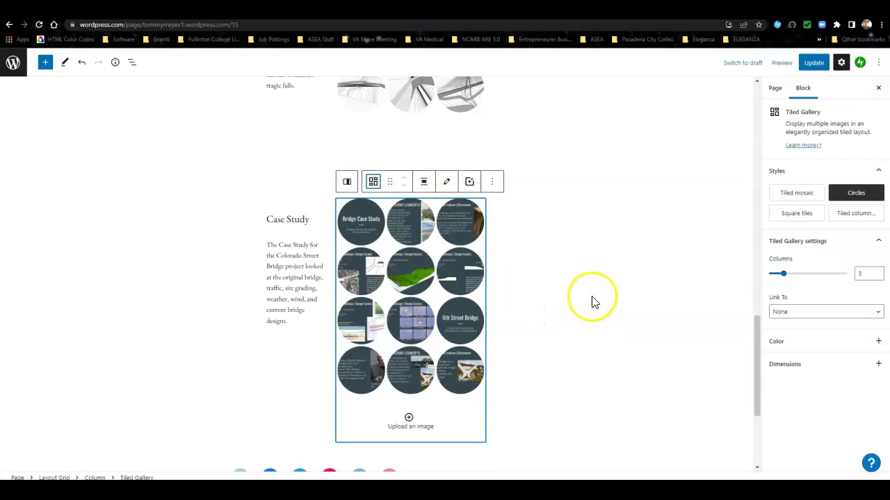
{"action": "left_click", "coordinate": [813, 64]}
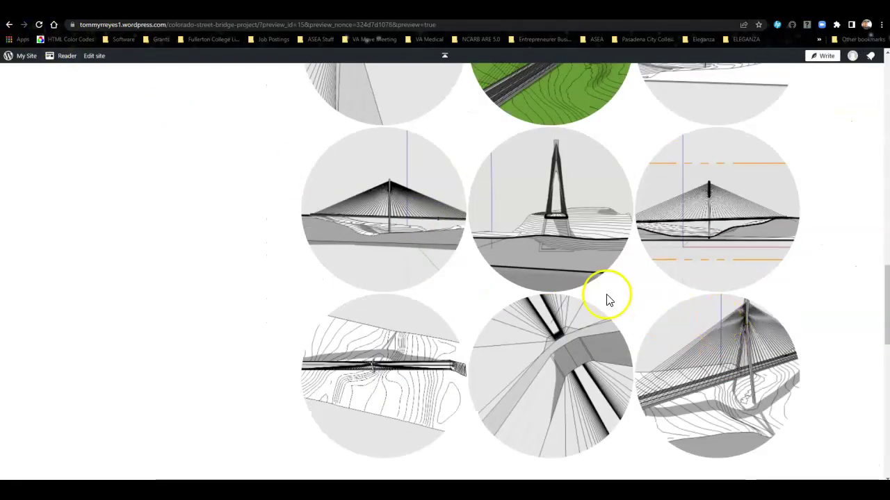
Reload the page preview tab to show the latest changes, then return to the editor
{"action": "scroll", "coordinate": [609, 299], "scroll_direction": "down", "scroll_amount": 5}
{"action": "scroll", "coordinate": [417, 209], "scroll_direction": "up", "scroll_amount": 4}
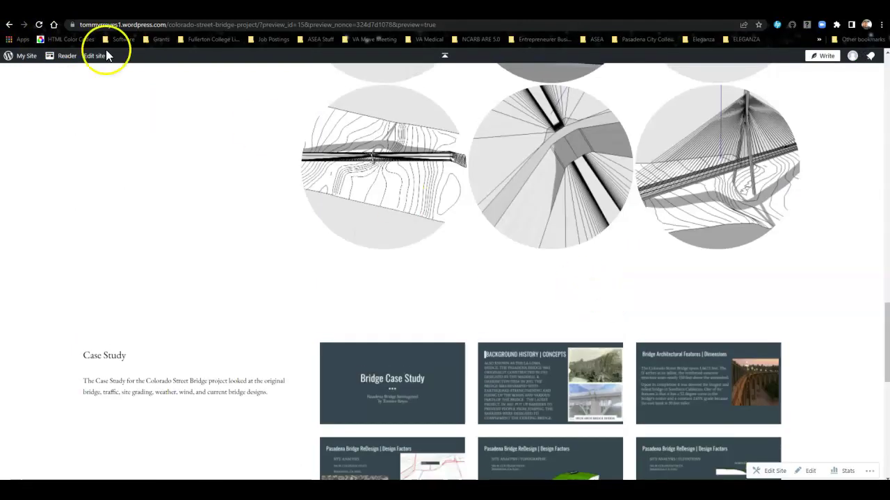
{"action": "left_click", "coordinate": [9, 25]}
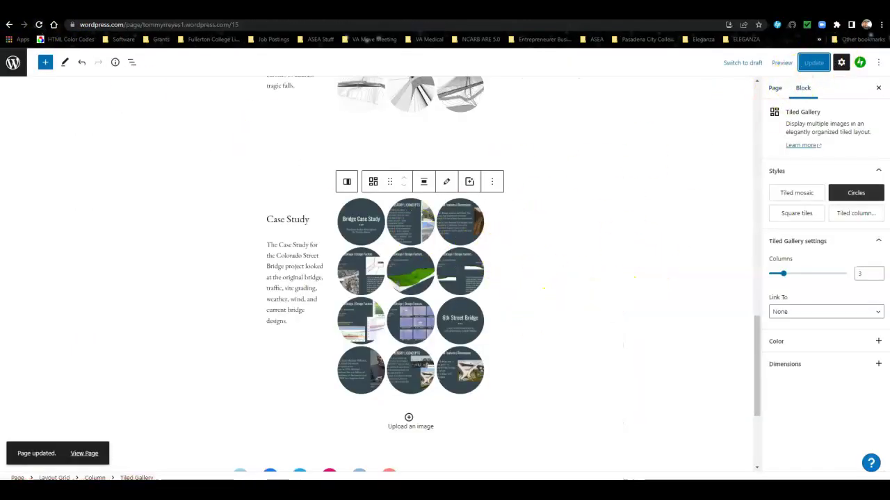
{"action": "key", "text": "ctrl+Tab"}
{"action": "left_click", "coordinate": [38, 25]}
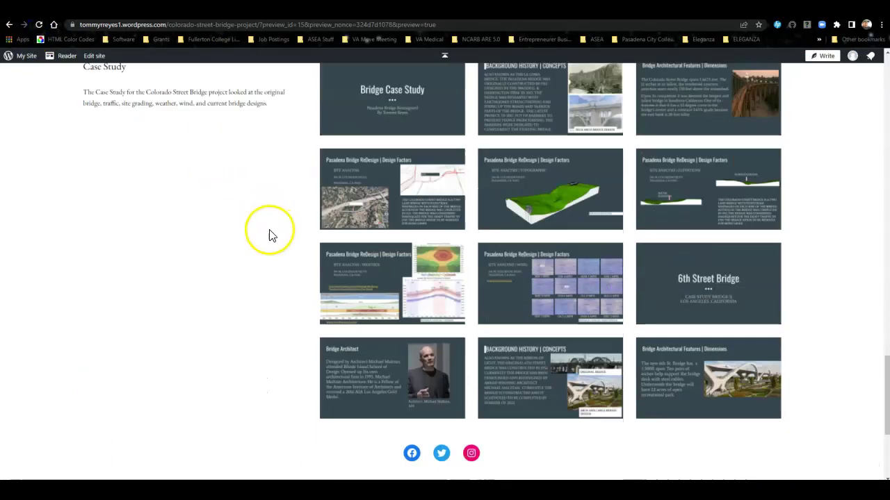
{"action": "key", "text": "ctrl+Tab"}
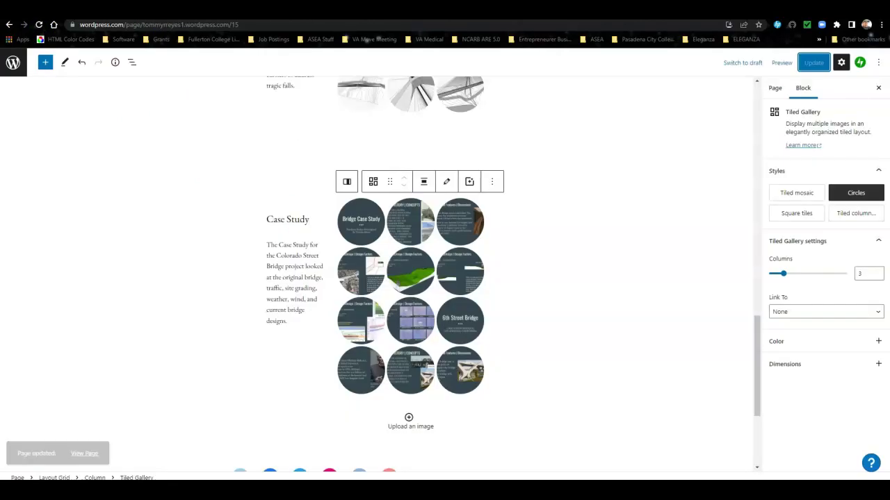
Preview the page in a new tab and scroll down to the Case Study gallery
{"action": "left_click", "coordinate": [781, 62]}
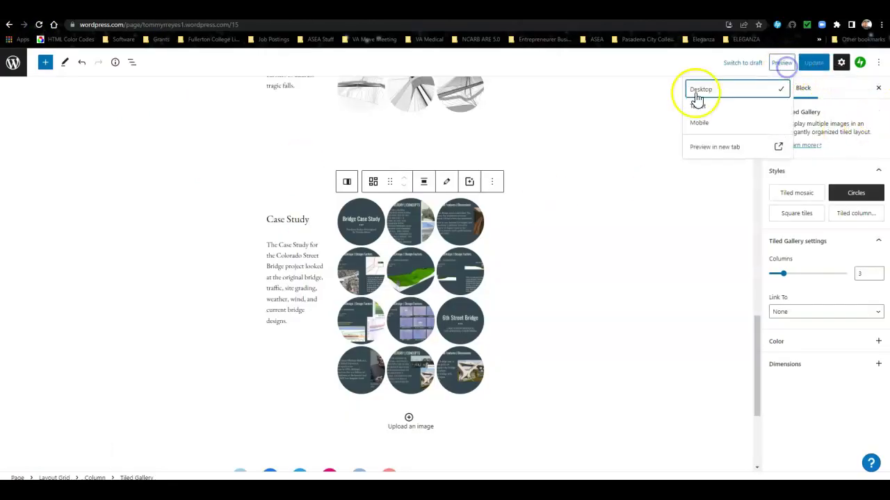
{"action": "left_click", "coordinate": [697, 147]}
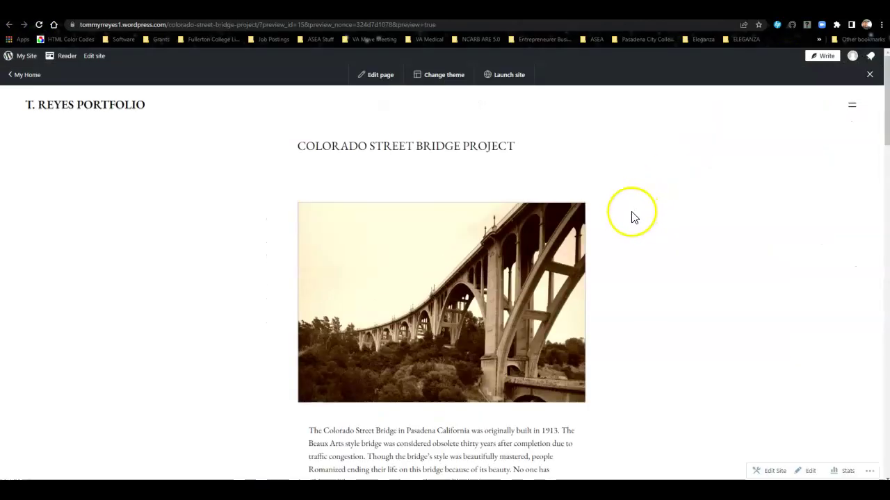
{"action": "scroll", "coordinate": [631, 215], "scroll_direction": "down", "scroll_amount": 10}
{"action": "scroll", "coordinate": [582, 294], "scroll_direction": "down", "scroll_amount": 2}
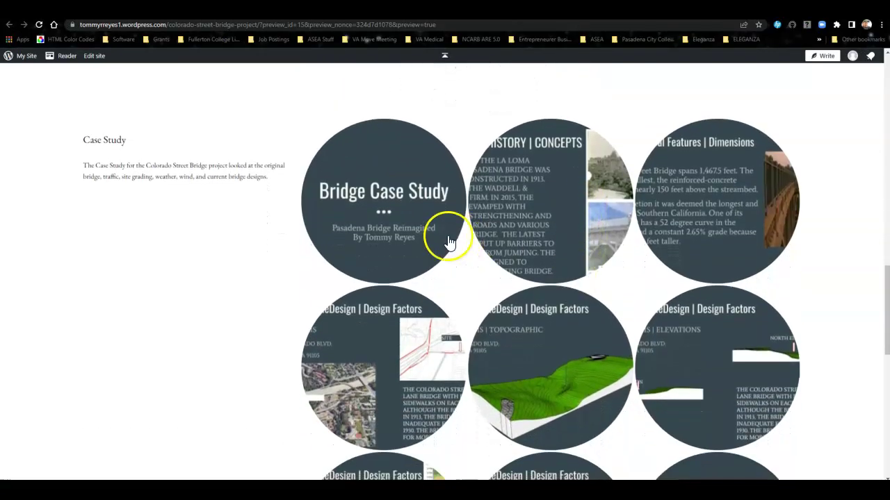
Open the Bridge Case Study slide full-screen and advance through the carousel slides
{"action": "left_click", "coordinate": [401, 243]}
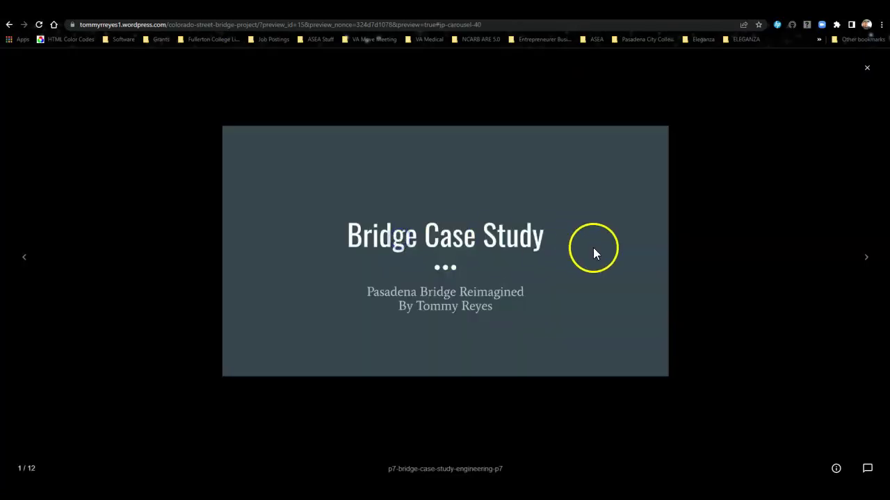
{"action": "left_click", "coordinate": [866, 258]}
{"action": "left_click", "coordinate": [866, 261]}
{"action": "left_click", "coordinate": [866, 261]}
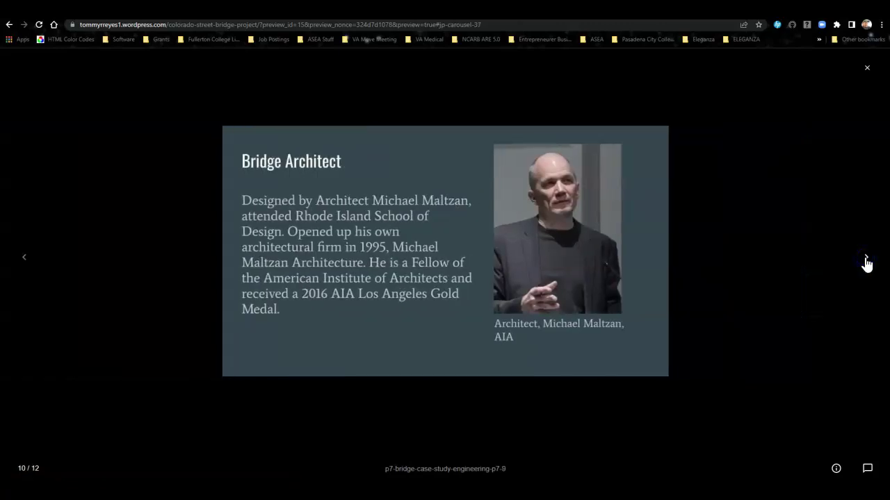
{"action": "left_click", "coordinate": [866, 261]}
{"action": "left_click", "coordinate": [867, 260]}
{"action": "left_click", "coordinate": [867, 261]}
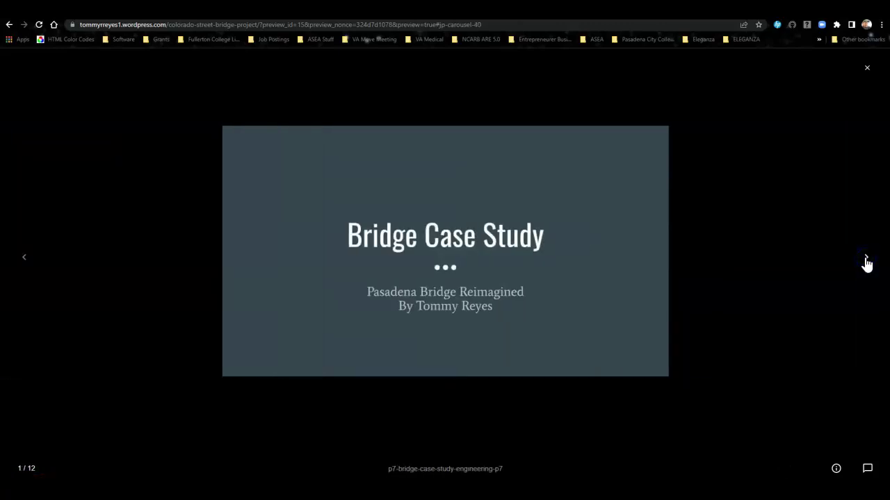
Close the slideshow, scroll through the whole preview page, and close the preview tab
{"action": "left_click", "coordinate": [869, 72]}
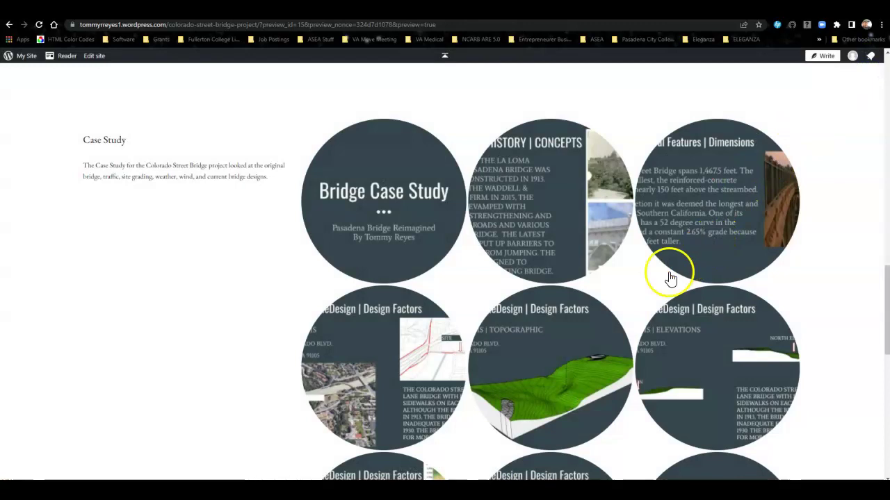
{"action": "scroll", "coordinate": [663, 282], "scroll_direction": "down", "scroll_amount": 4}
{"action": "scroll", "coordinate": [659, 278], "scroll_direction": "down", "scroll_amount": 3}
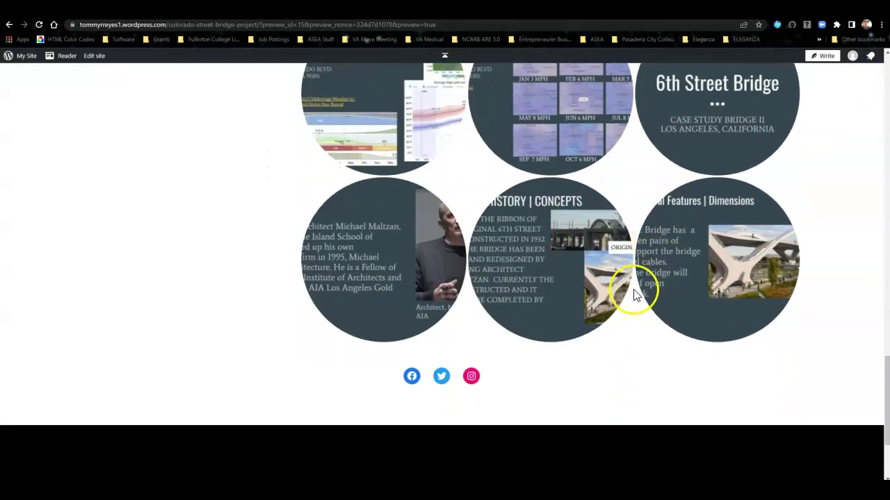
{"action": "scroll", "coordinate": [649, 301], "scroll_direction": "up", "scroll_amount": 2}
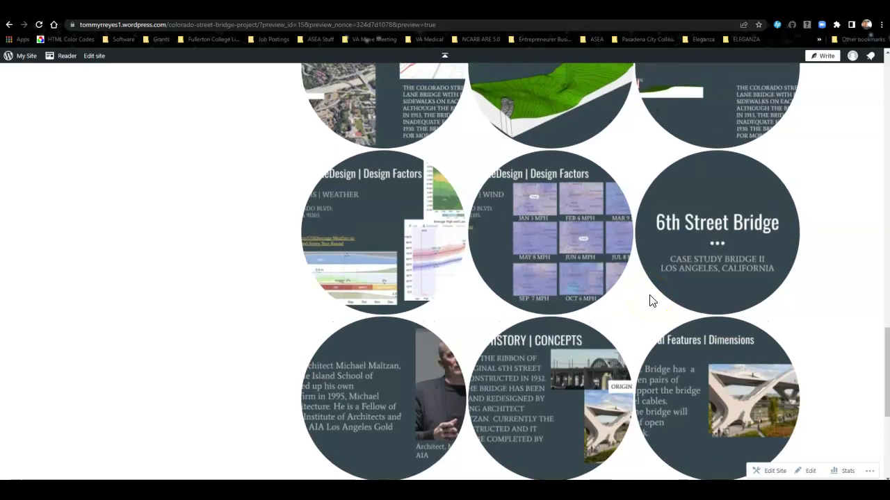
{"action": "scroll", "coordinate": [652, 300], "scroll_direction": "up", "scroll_amount": 4}
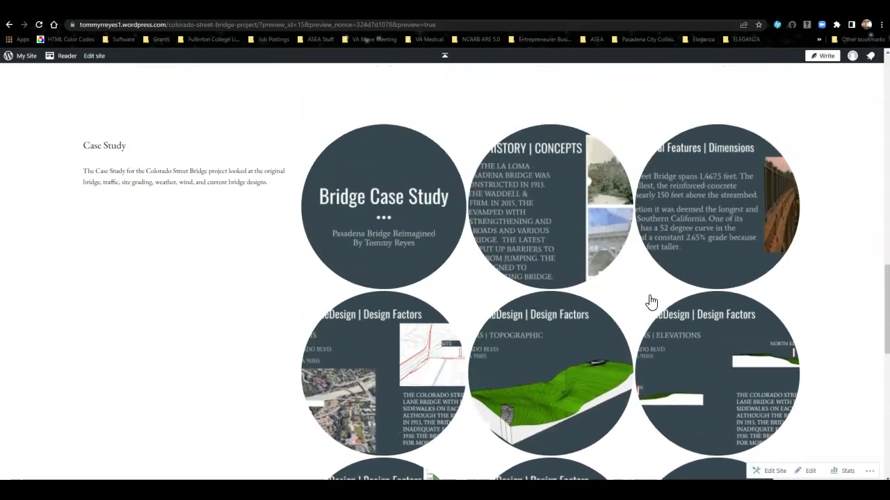
{"action": "scroll", "coordinate": [616, 269], "scroll_direction": "up", "scroll_amount": 4}
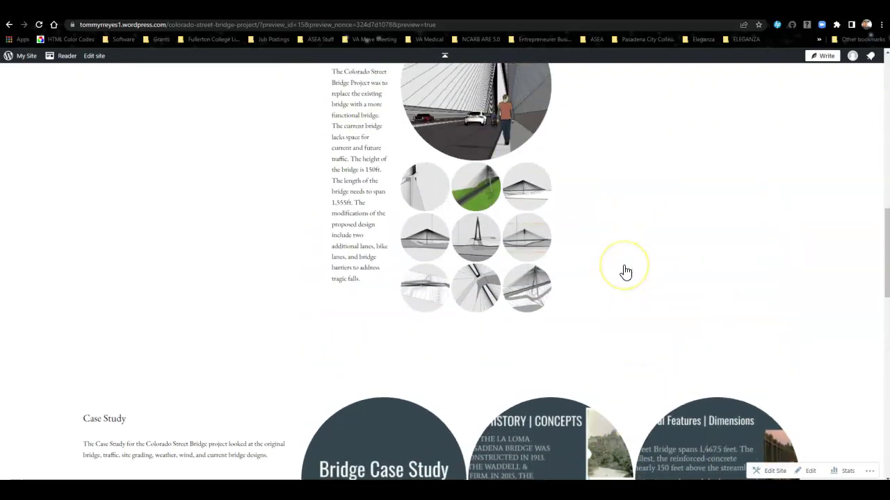
{"action": "scroll", "coordinate": [626, 271], "scroll_direction": "up", "scroll_amount": 6}
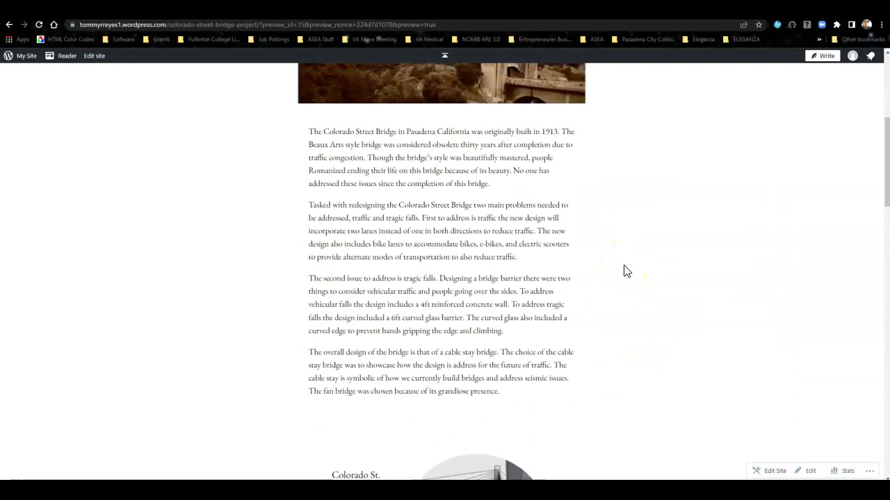
{"action": "scroll", "coordinate": [625, 271], "scroll_direction": "up", "scroll_amount": 3}
{"action": "scroll", "coordinate": [625, 273], "scroll_direction": "down", "scroll_amount": 7}
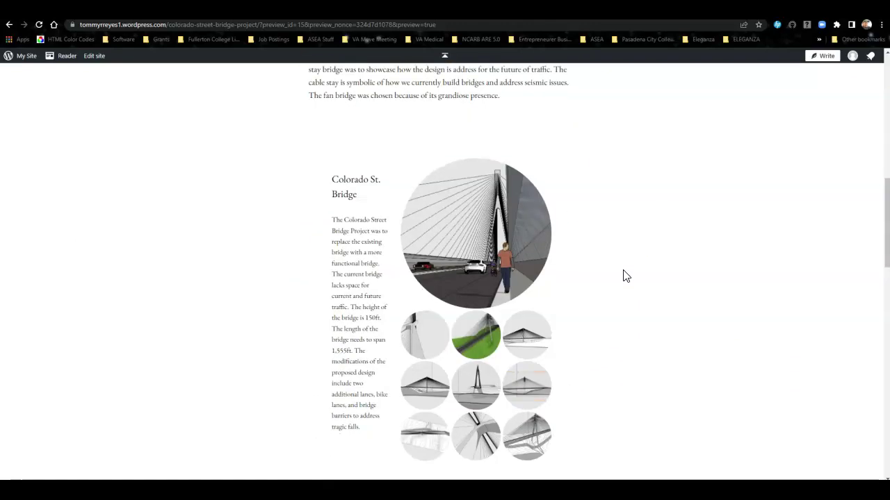
{"action": "scroll", "coordinate": [625, 276], "scroll_direction": "down", "scroll_amount": 1}
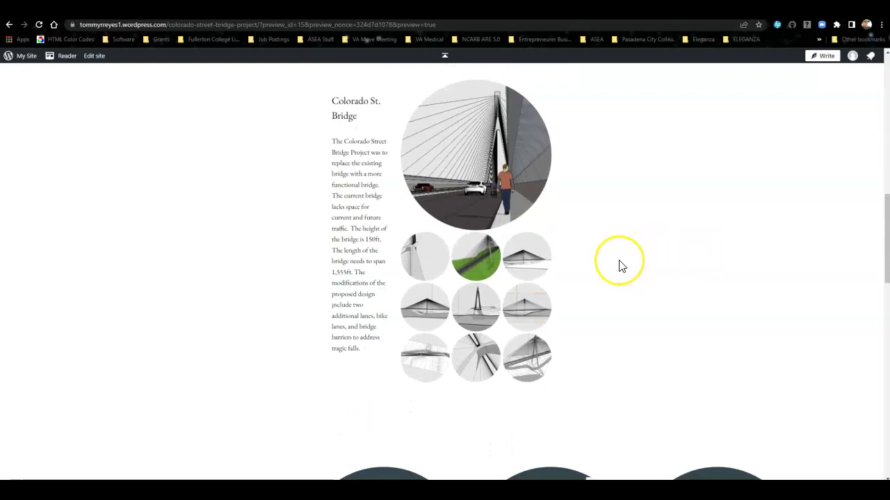
{"action": "scroll", "coordinate": [619, 264], "scroll_direction": "up", "scroll_amount": 9}
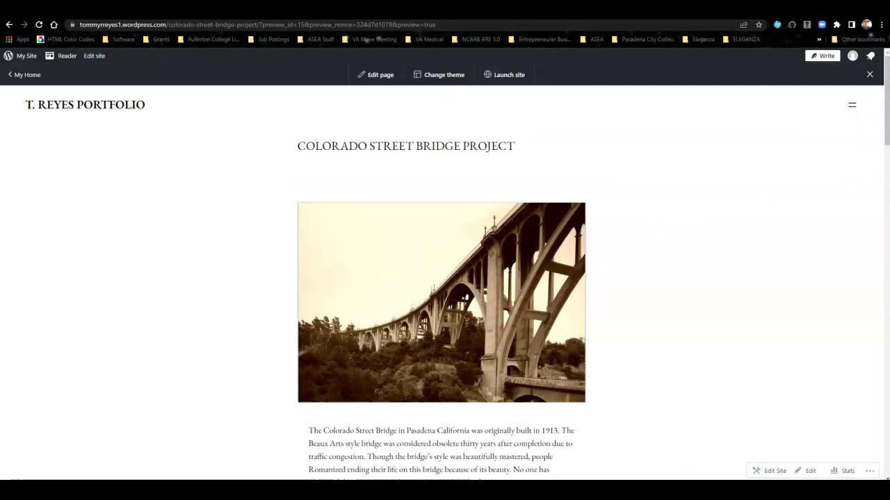
{"action": "key", "text": "ctrl+w"}
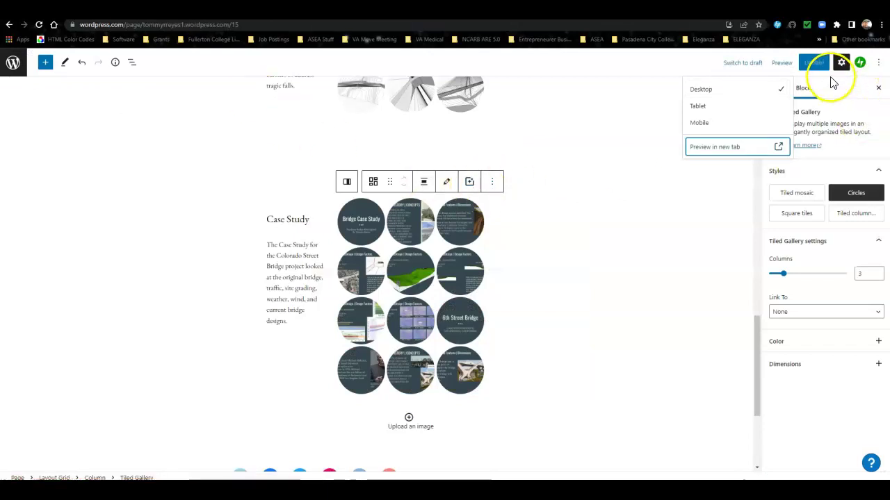
{"action": "scroll", "coordinate": [584, 334], "scroll_direction": "down", "scroll_amount": 1}
{"action": "scroll", "coordinate": [584, 334], "scroll_direction": "down", "scroll_amount": 3}
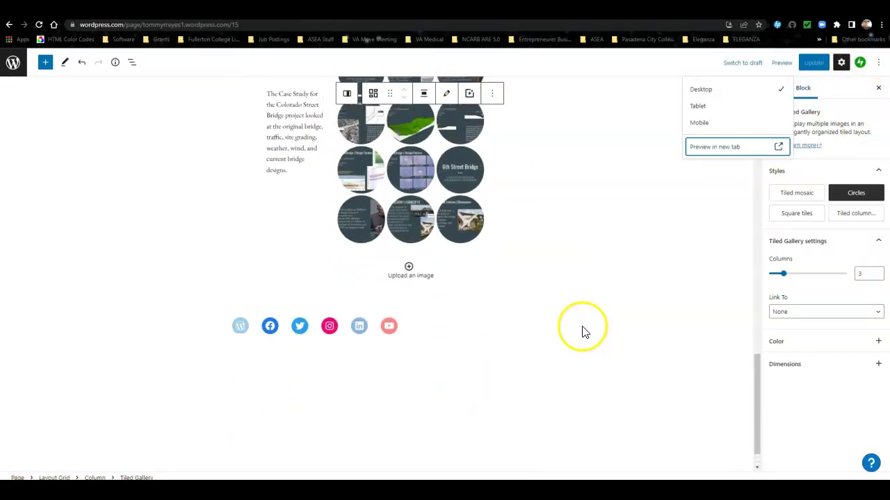
{"action": "left_click", "coordinate": [240, 339]}
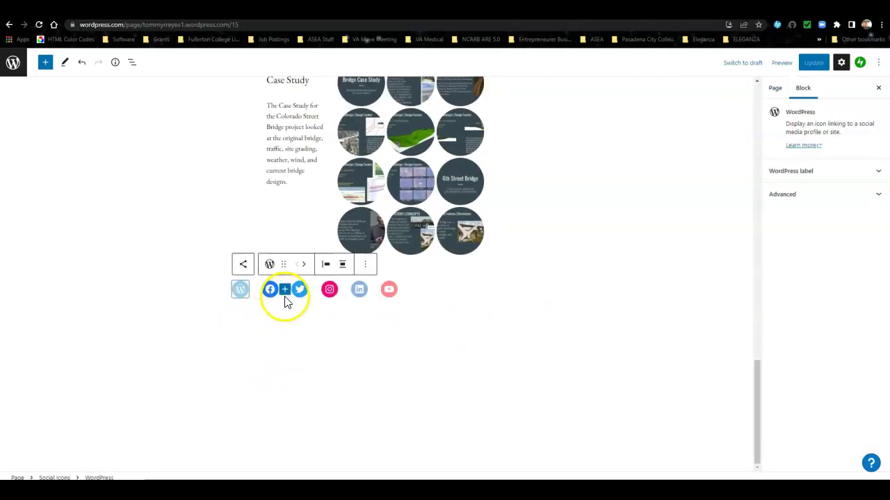
{"action": "left_click", "coordinate": [244, 264]}
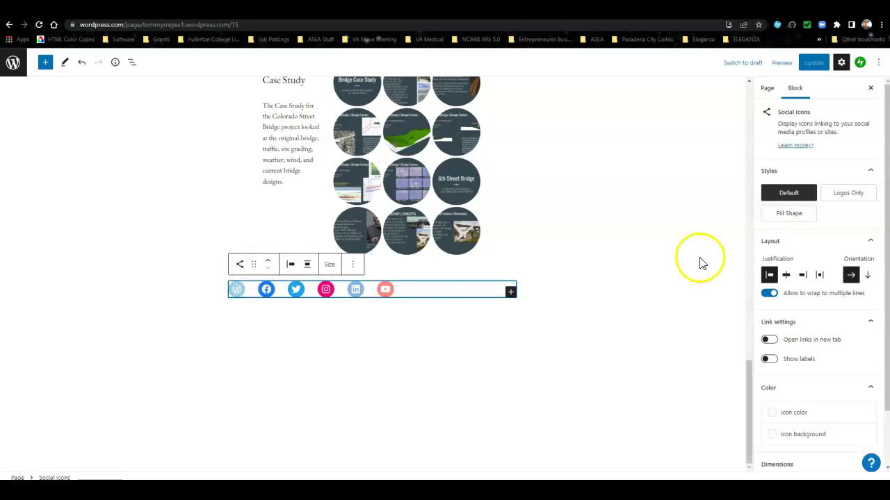
{"action": "scroll", "coordinate": [804, 372], "scroll_direction": "down", "scroll_amount": 2}
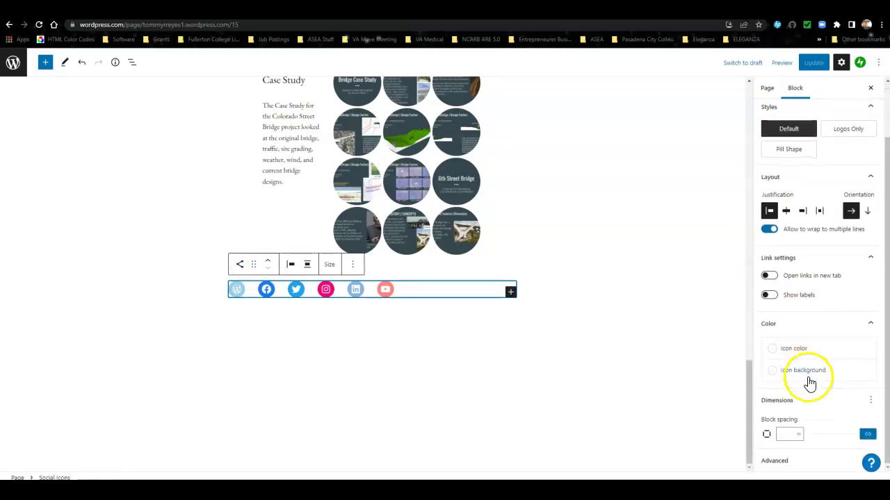
{"action": "scroll", "coordinate": [806, 379], "scroll_direction": "up", "scroll_amount": 2}
{"action": "left_click", "coordinate": [563, 342]}
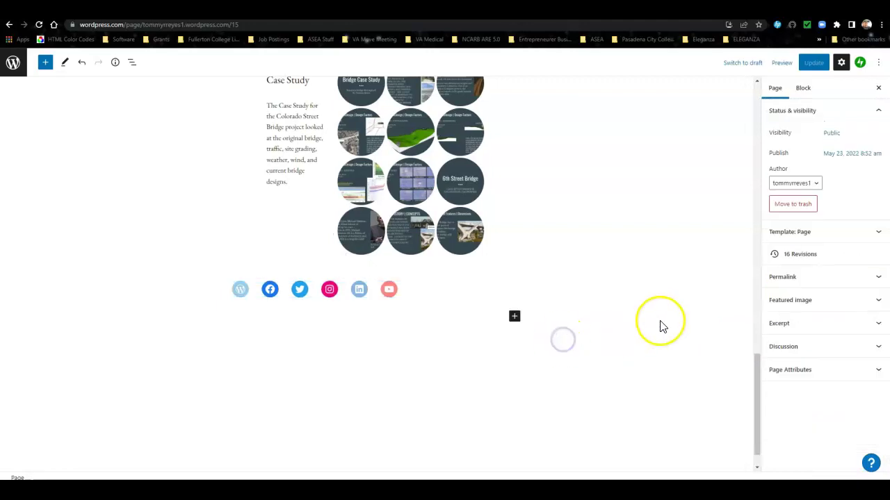
{"action": "left_click", "coordinate": [242, 289]}
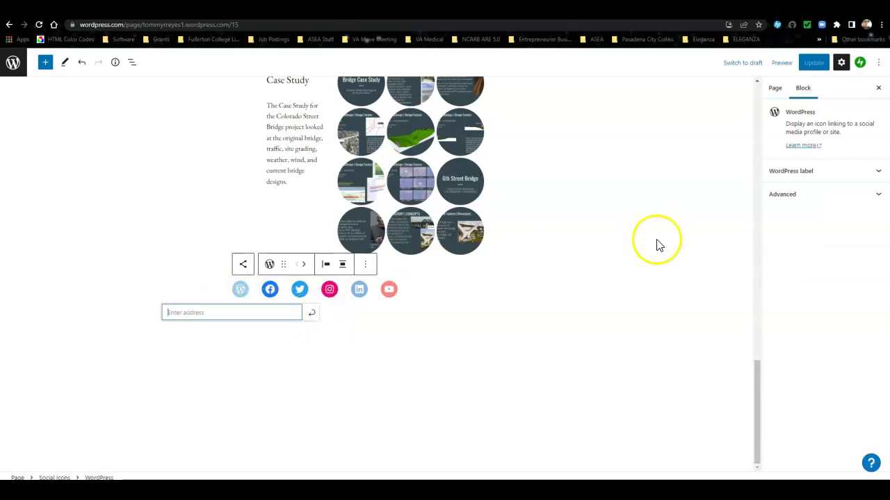
{"action": "left_click", "coordinate": [609, 267]}
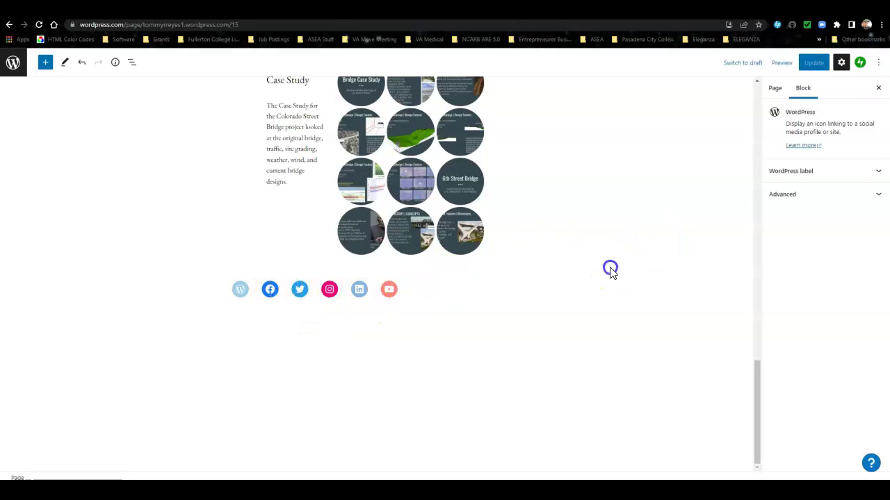
{"action": "left_click", "coordinate": [270, 290]}
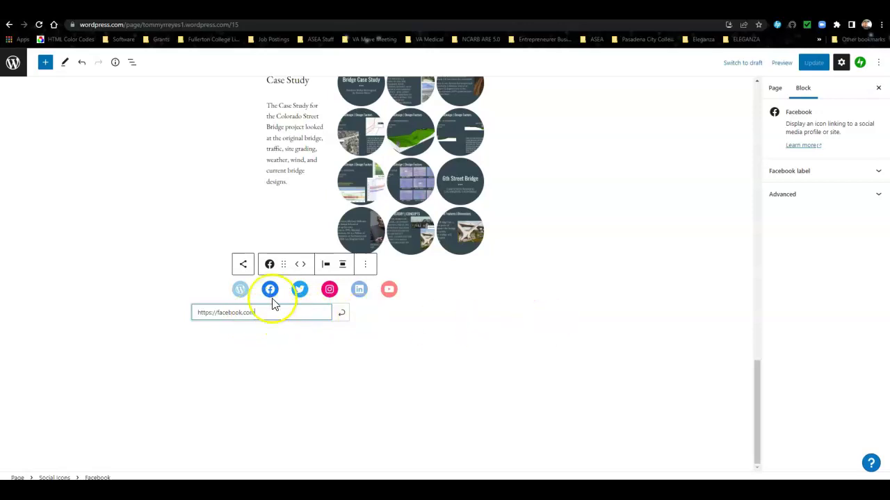
{"action": "left_click", "coordinate": [427, 342]}
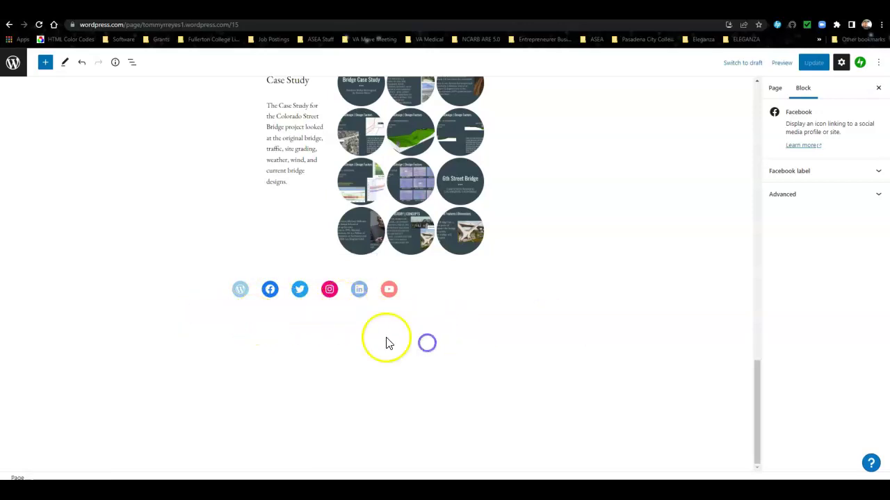
{"action": "left_click", "coordinate": [299, 289]}
{"action": "left_click", "coordinate": [445, 346]}
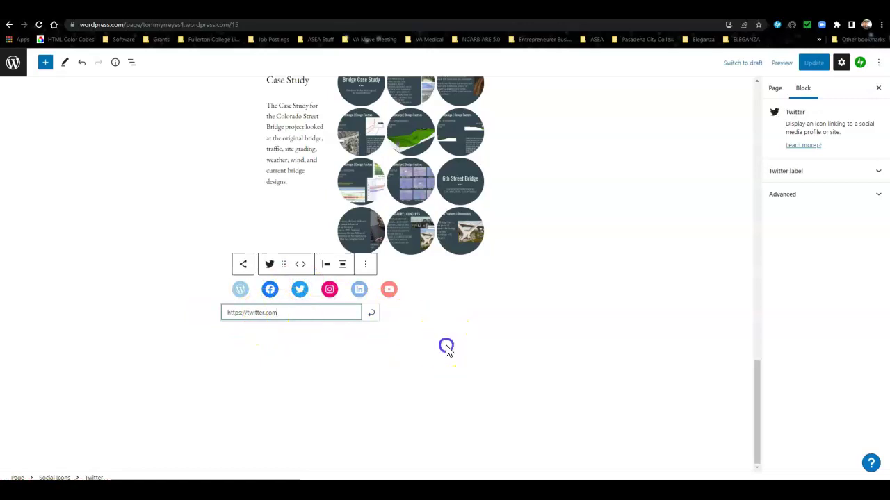
{"action": "left_click", "coordinate": [331, 290]}
{"action": "left_click", "coordinate": [360, 291]}
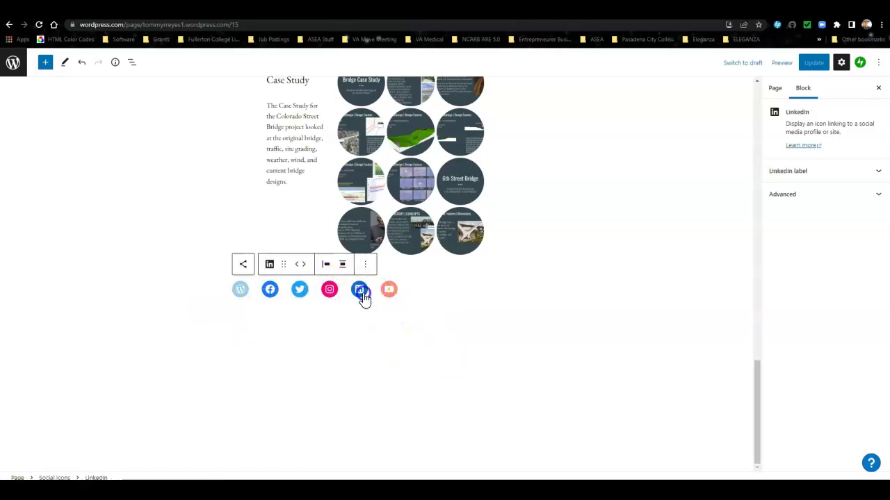
{"action": "left_click", "coordinate": [390, 292]}
{"action": "left_click", "coordinate": [495, 348]}
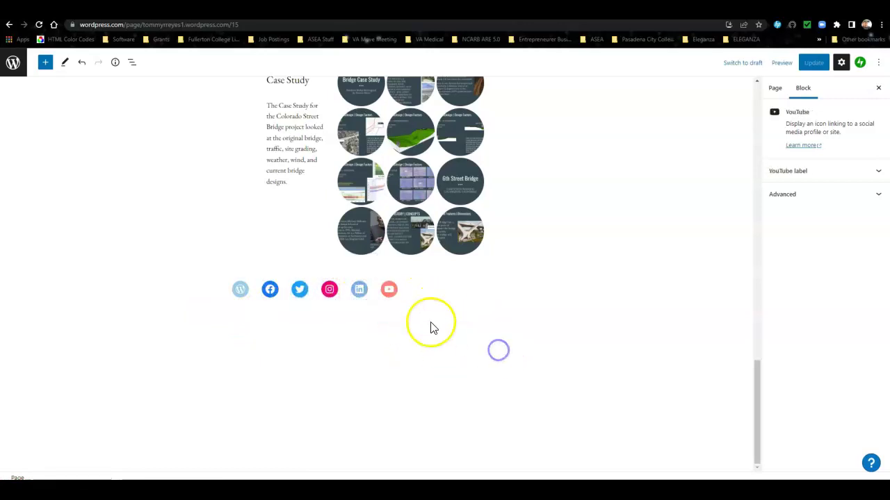
Go to the site's Pages list, open Home for editing, and scroll to its My Work gallery
{"action": "scroll", "coordinate": [536, 295], "scroll_direction": "up", "scroll_amount": 15}
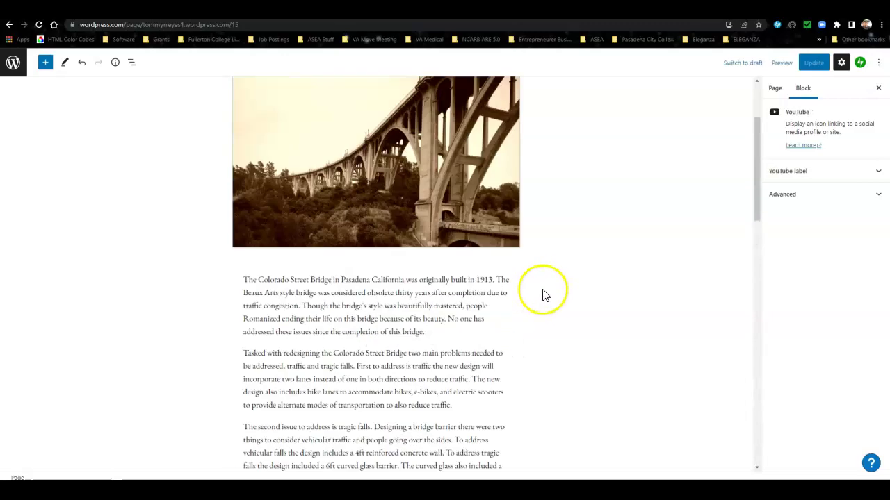
{"action": "left_click", "coordinate": [13, 64]}
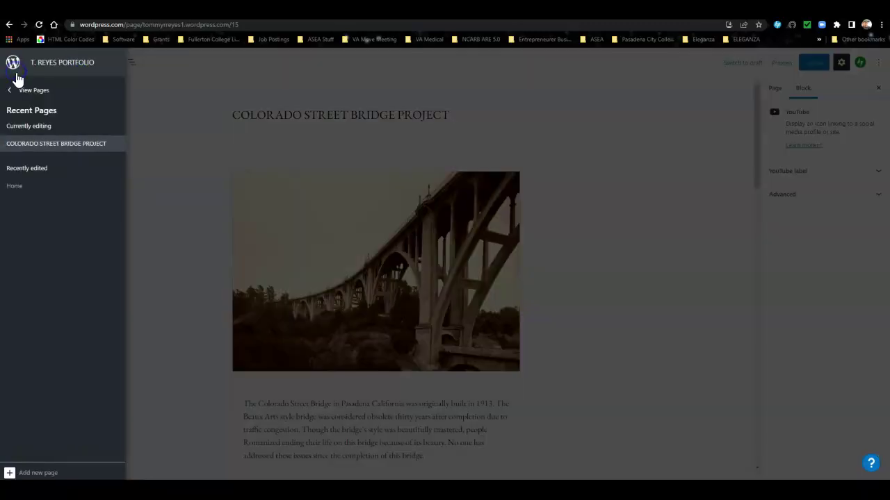
{"action": "left_click", "coordinate": [26, 97]}
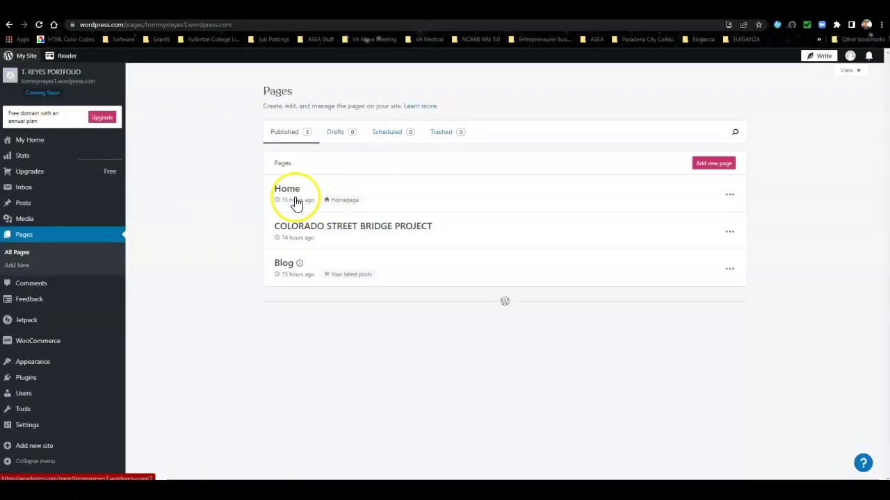
{"action": "left_click", "coordinate": [294, 192]}
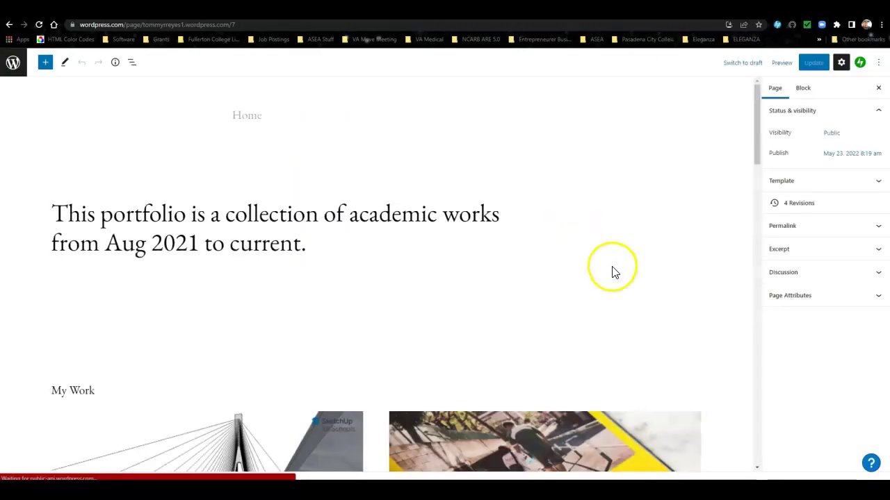
{"action": "scroll", "coordinate": [346, 324], "scroll_direction": "down", "scroll_amount": 5}
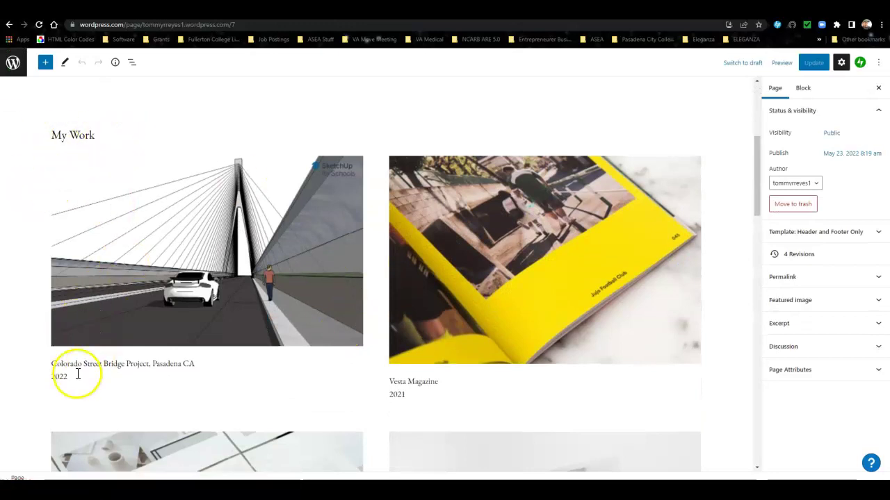
Swap the Vesta Magazine picture for the neon coming-soon image uploaded from the Bridge Project folder
{"action": "left_click", "coordinate": [480, 268]}
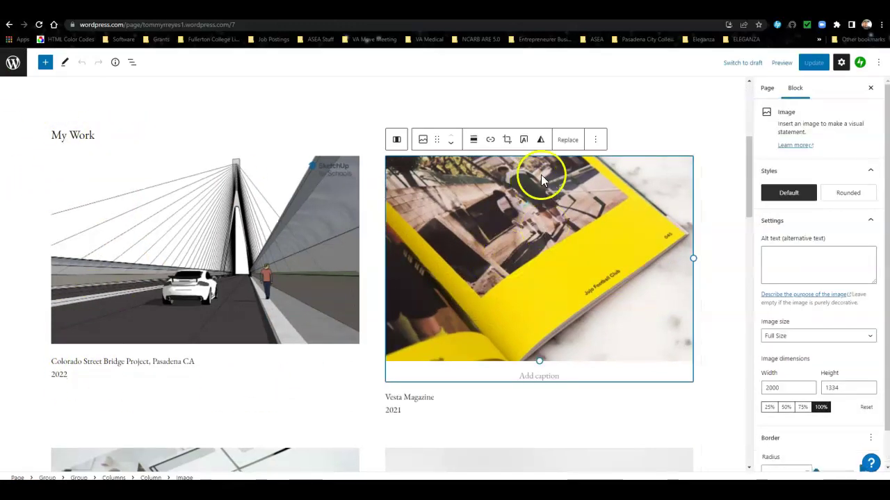
{"action": "left_click", "coordinate": [568, 141]}
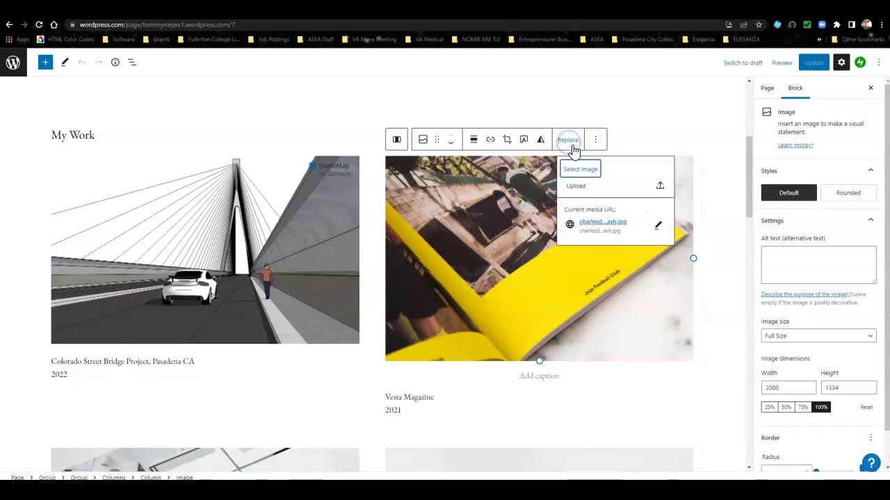
{"action": "left_click", "coordinate": [577, 186]}
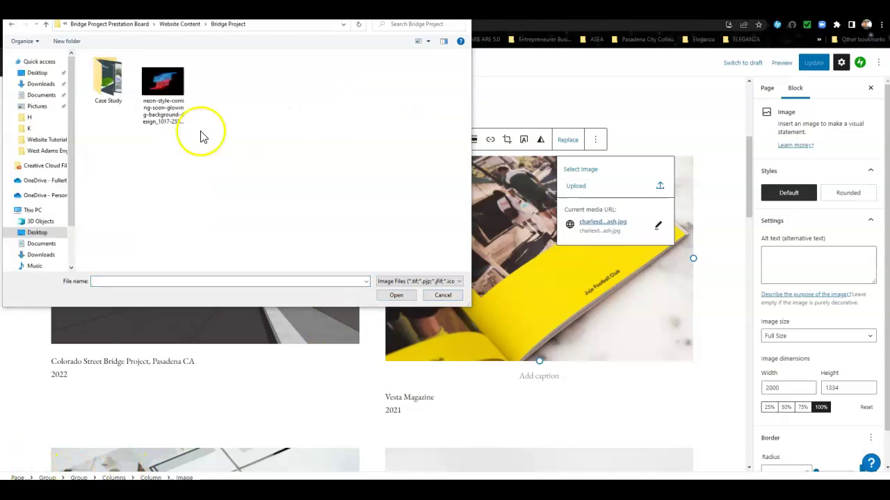
{"action": "left_click", "coordinate": [159, 94]}
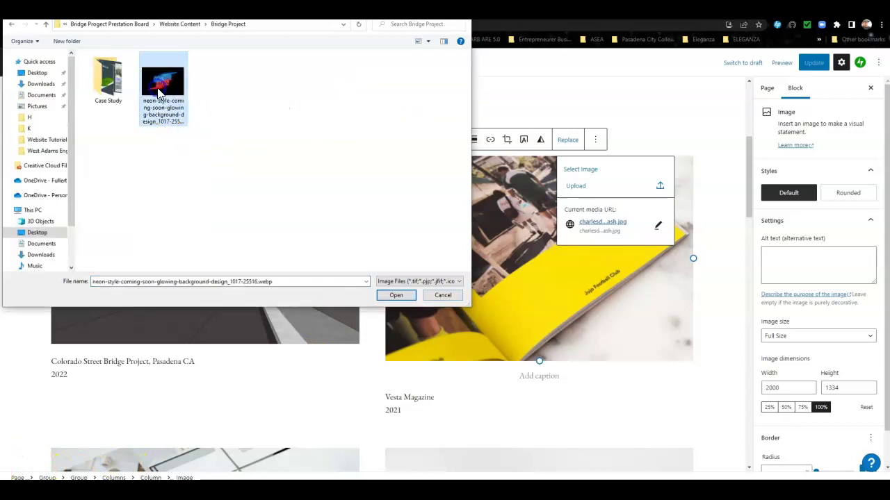
{"action": "left_click", "coordinate": [395, 294]}
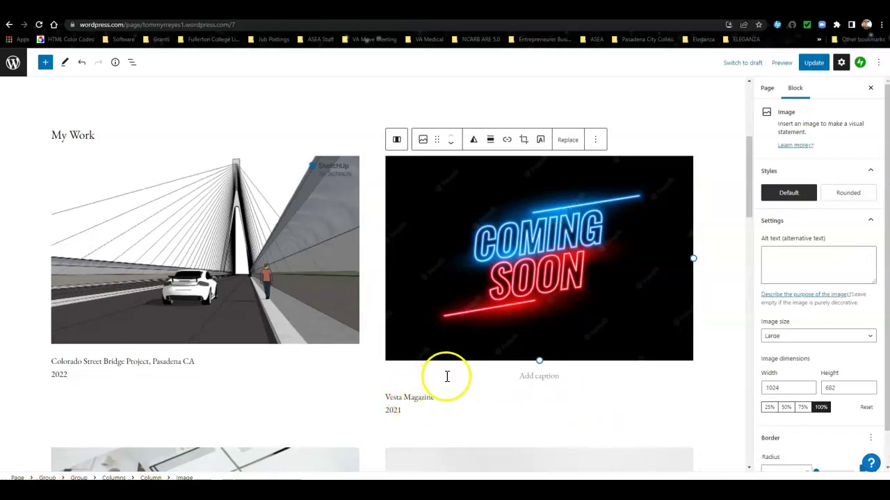
{"action": "scroll", "coordinate": [519, 348], "scroll_direction": "down", "scroll_amount": 3}
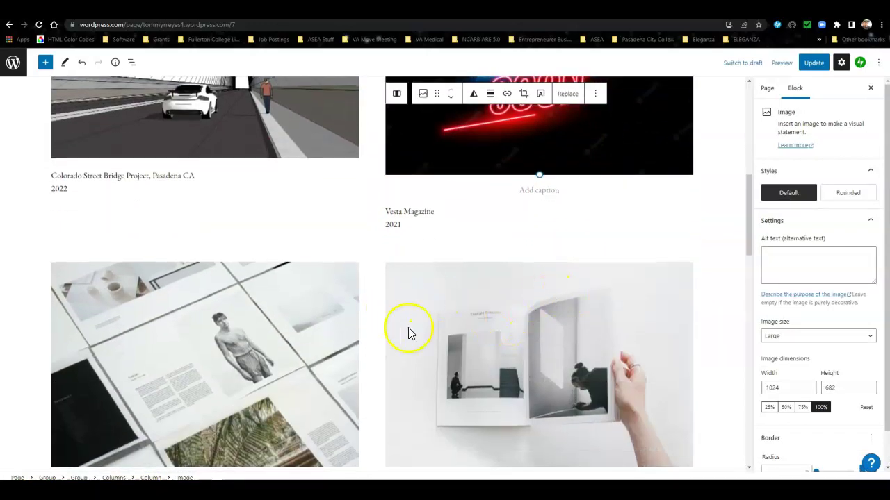
{"action": "scroll", "coordinate": [462, 340], "scroll_direction": "down", "scroll_amount": 4}
{"action": "scroll", "coordinate": [391, 314], "scroll_direction": "down", "scroll_amount": 2}
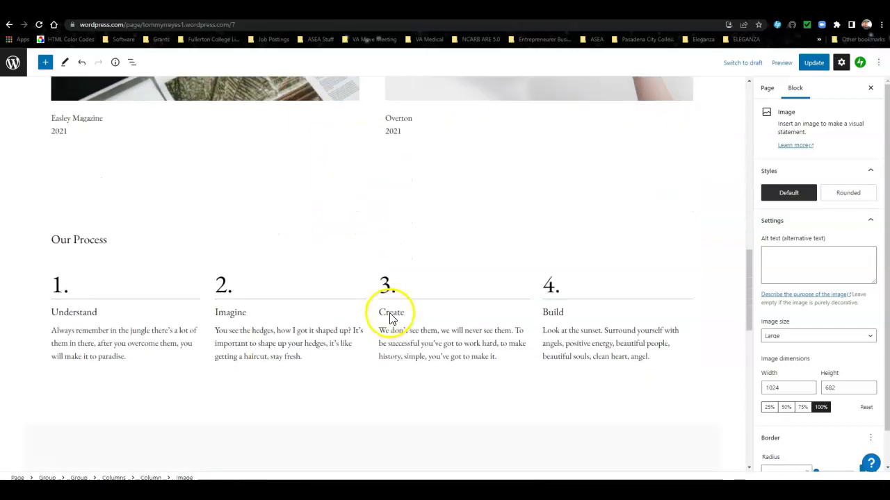
{"action": "scroll", "coordinate": [391, 314], "scroll_direction": "up", "scroll_amount": 3}
{"action": "scroll", "coordinate": [391, 314], "scroll_direction": "up", "scroll_amount": 6}
{"action": "scroll", "coordinate": [425, 258], "scroll_direction": "down", "scroll_amount": 3}
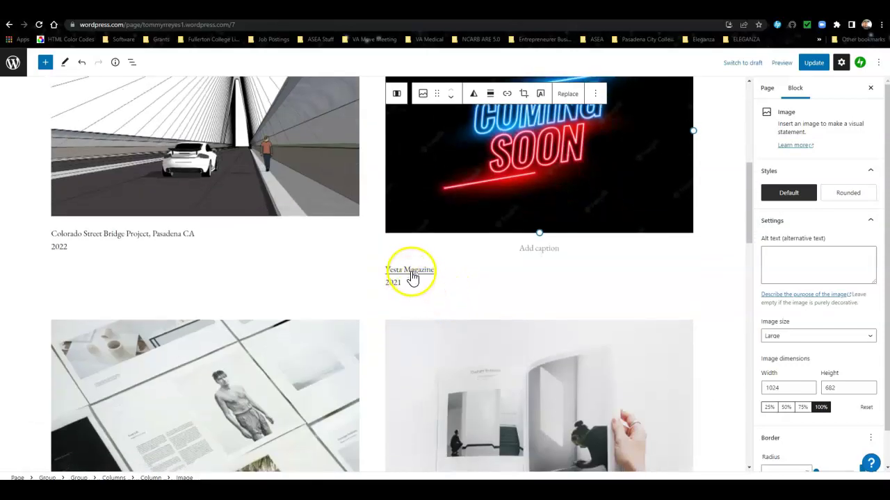
Change the Vesta Magazine caption link text to 'Project Coming Soon'
{"action": "left_click", "coordinate": [411, 277]}
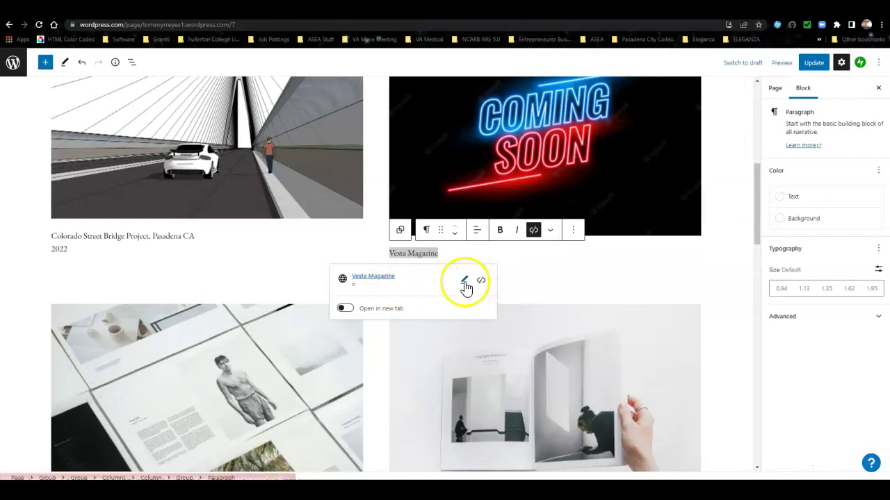
{"action": "left_click", "coordinate": [464, 282]}
{"action": "left_click", "coordinate": [414, 280]}
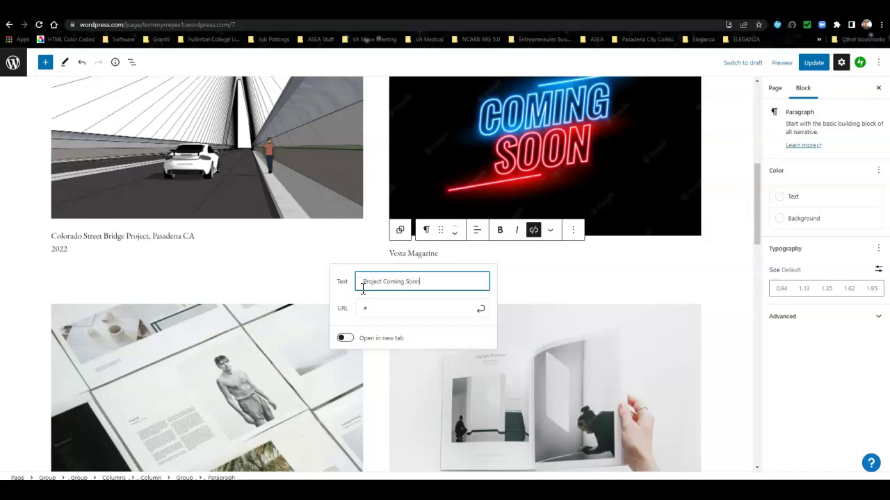
{"action": "left_click", "coordinate": [484, 297]}
{"action": "left_click", "coordinate": [484, 312]}
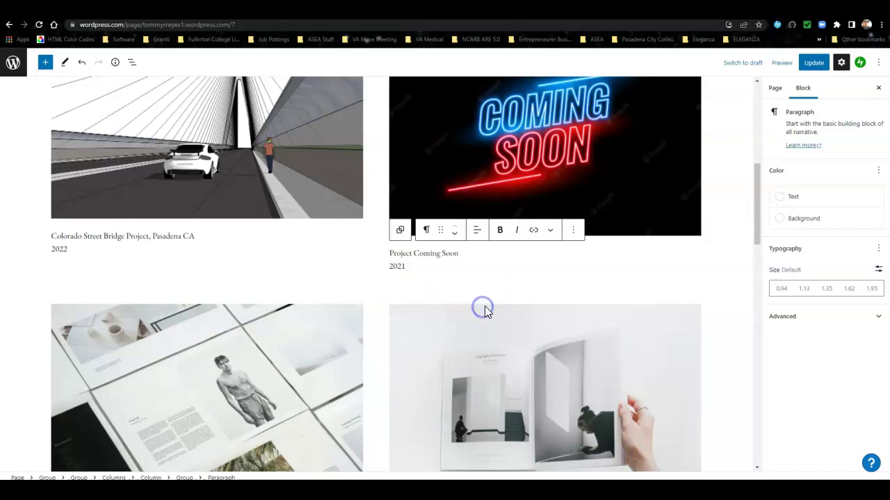
Update that entry's year from 2021 to 2022
{"action": "left_click", "coordinate": [404, 268]}
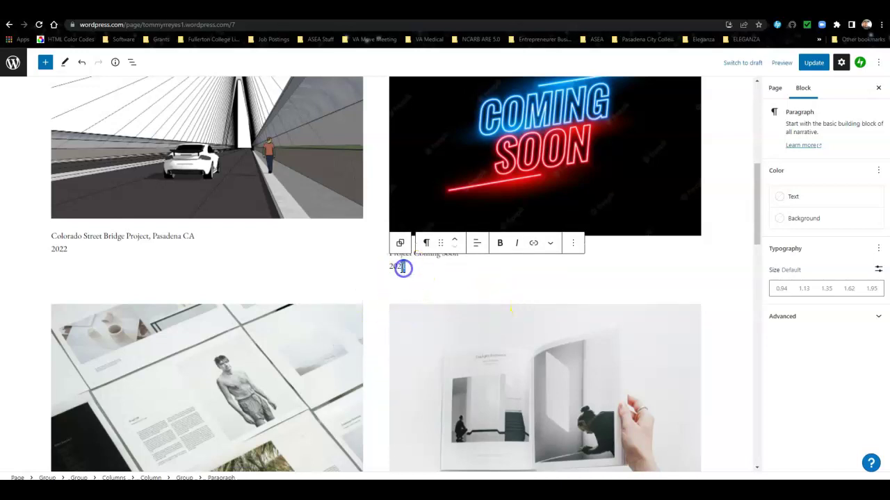
{"action": "type", "text": "2"}
{"action": "left_click", "coordinate": [433, 268]}
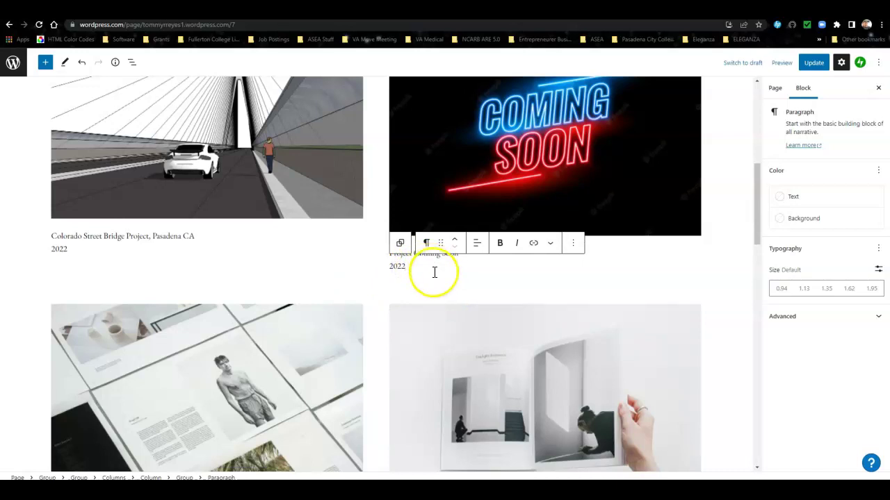
Replace the word 'Our' with 'Creative' in the Our Process heading
{"action": "scroll", "coordinate": [695, 252], "scroll_direction": "up", "scroll_amount": 1}
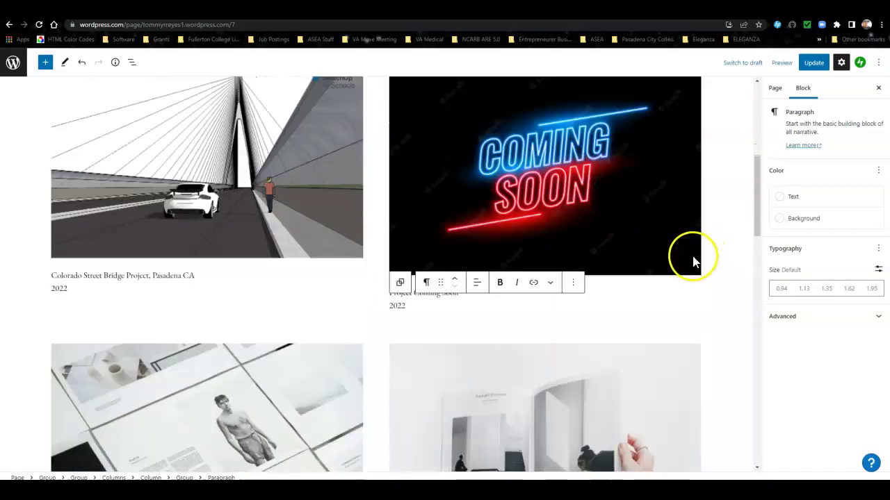
{"action": "scroll", "coordinate": [686, 258], "scroll_direction": "down", "scroll_amount": 3}
{"action": "scroll", "coordinate": [525, 311], "scroll_direction": "down", "scroll_amount": 4}
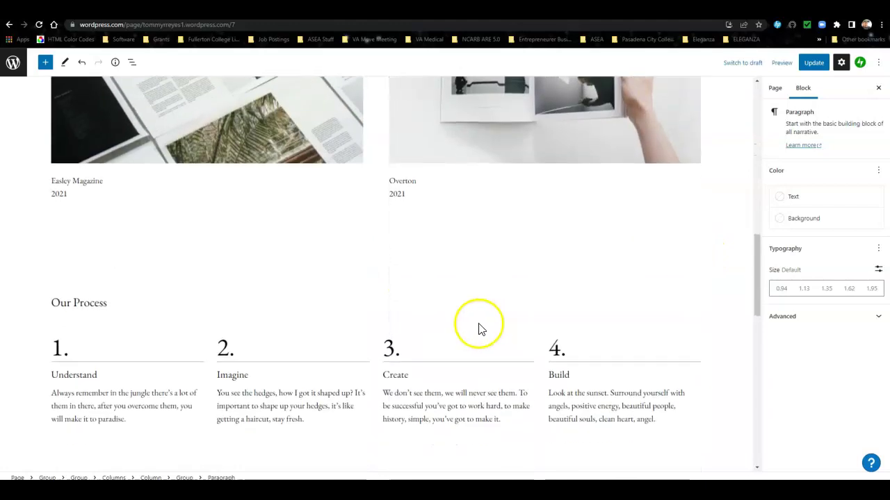
{"action": "scroll", "coordinate": [145, 367], "scroll_direction": "down", "scroll_amount": 2}
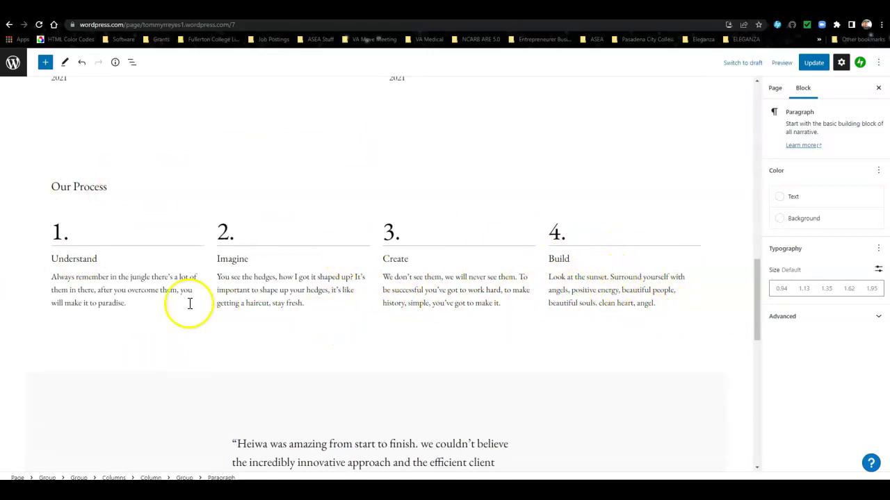
{"action": "left_click", "coordinate": [71, 188]}
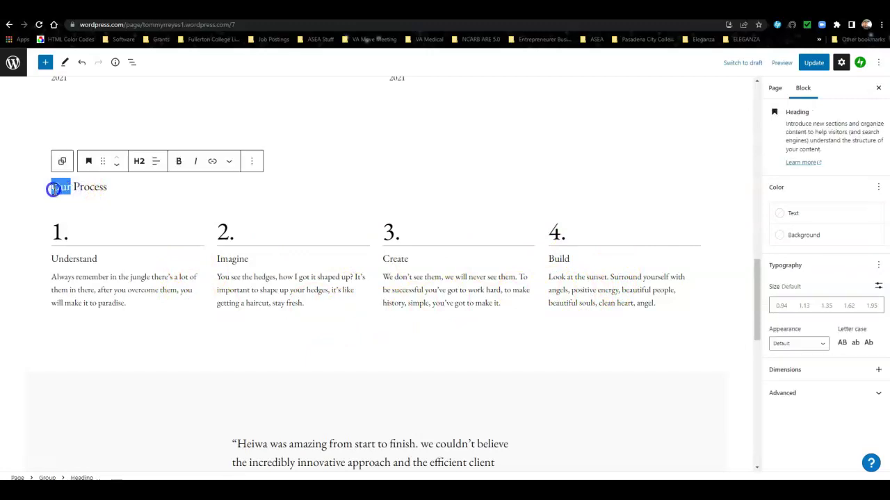
{"action": "type", "text": "Creative"}
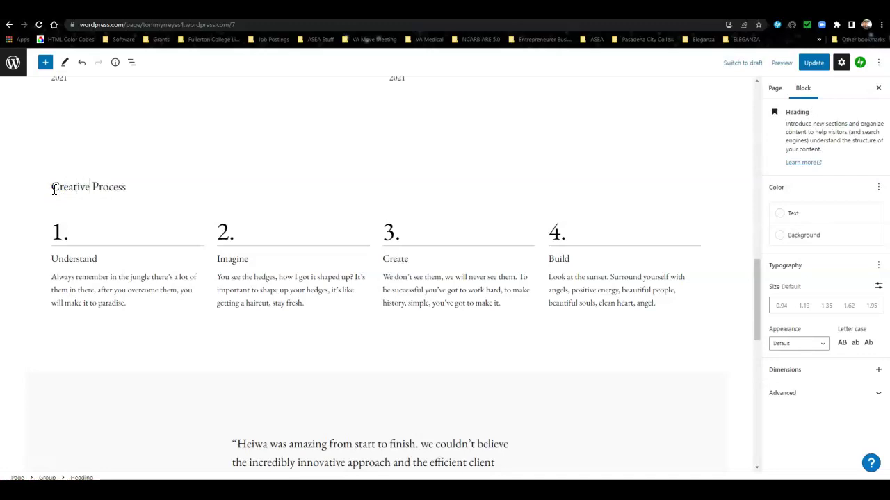
{"action": "scroll", "coordinate": [205, 351], "scroll_direction": "down", "scroll_amount": 3}
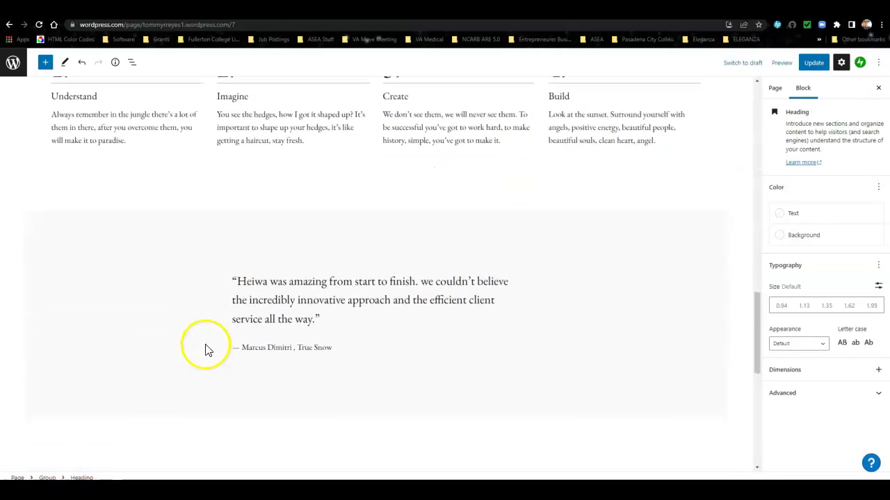
{"action": "left_click", "coordinate": [268, 281]}
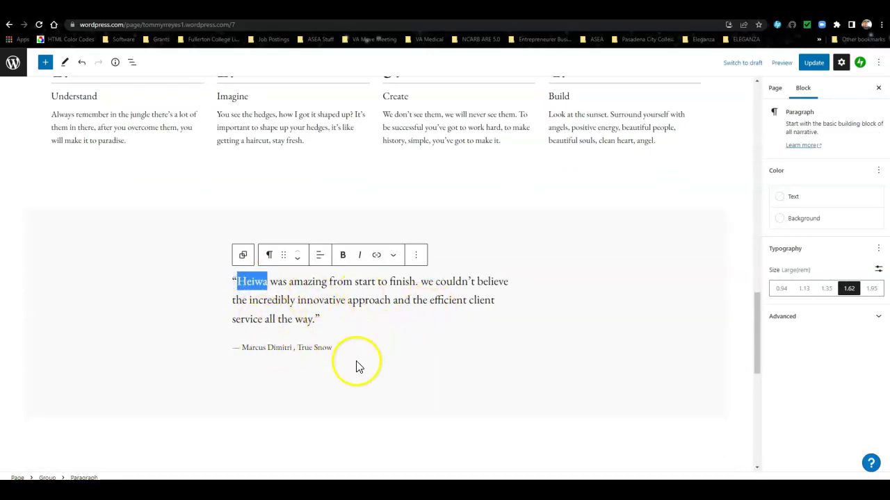
{"action": "scroll", "coordinate": [357, 366], "scroll_direction": "down", "scroll_amount": 1}
{"action": "scroll", "coordinate": [334, 285], "scroll_direction": "down", "scroll_amount": 1}
{"action": "scroll", "coordinate": [338, 300], "scroll_direction": "down", "scroll_amount": 3}
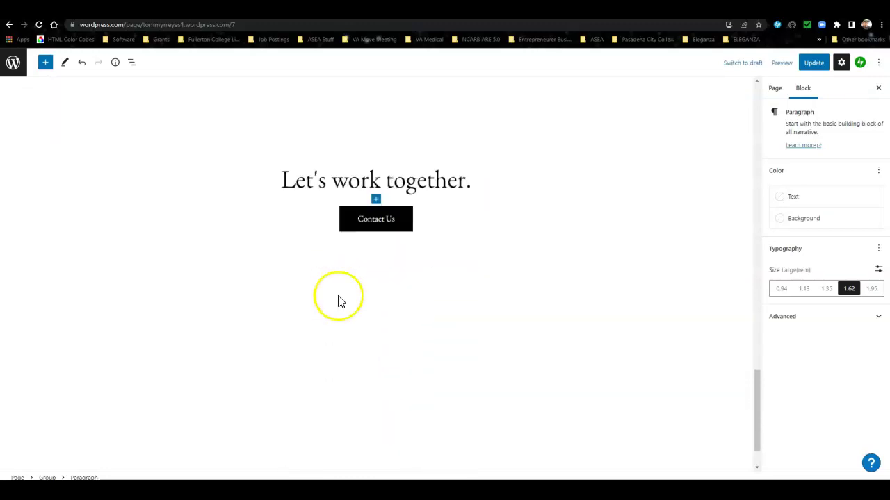
{"action": "scroll", "coordinate": [366, 268], "scroll_direction": "up", "scroll_amount": 2}
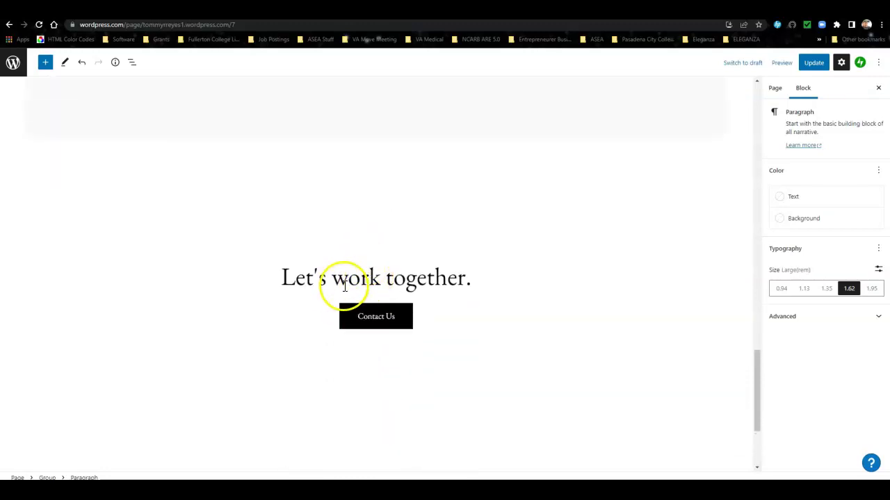
{"action": "left_click", "coordinate": [389, 281]}
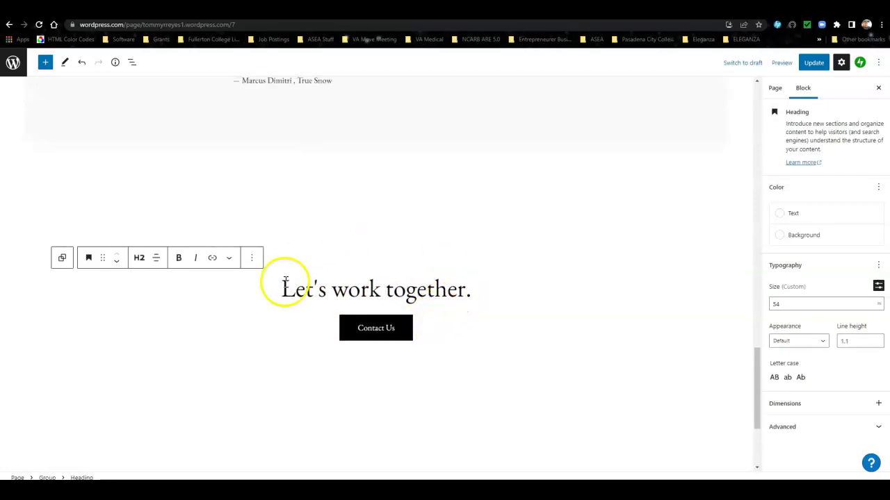
{"action": "scroll", "coordinate": [392, 337], "scroll_direction": "up", "scroll_amount": 15}
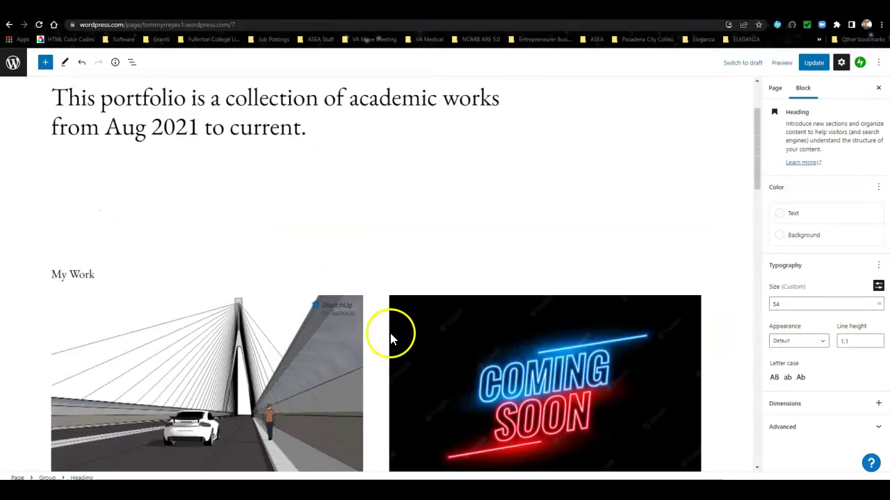
{"action": "scroll", "coordinate": [391, 338], "scroll_direction": "up", "scroll_amount": 2}
{"action": "scroll", "coordinate": [387, 338], "scroll_direction": "down", "scroll_amount": 3}
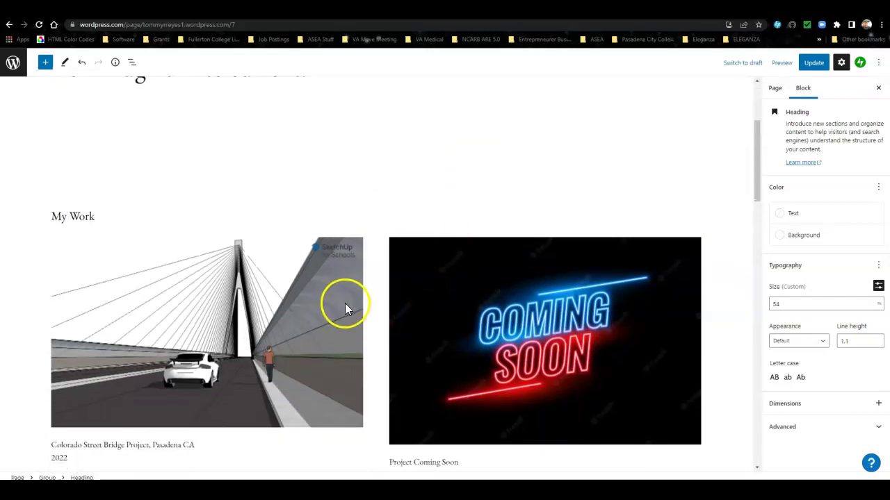
{"action": "scroll", "coordinate": [345, 306], "scroll_direction": "down", "scroll_amount": 4}
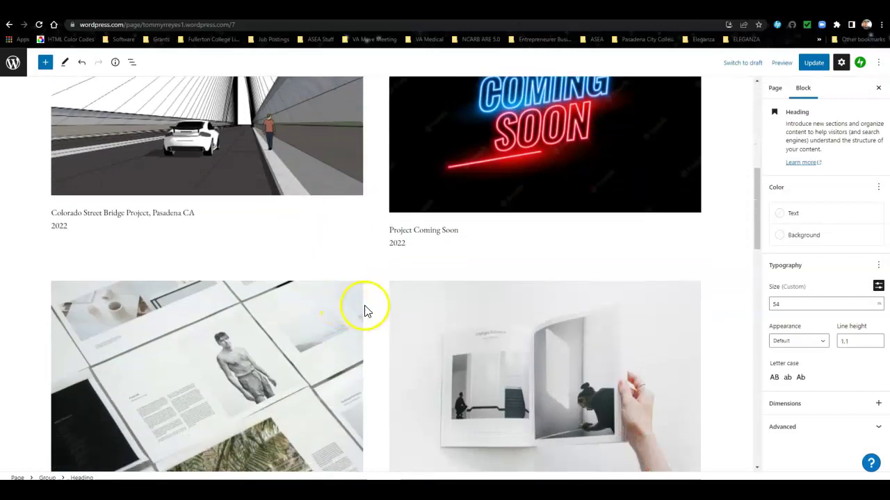